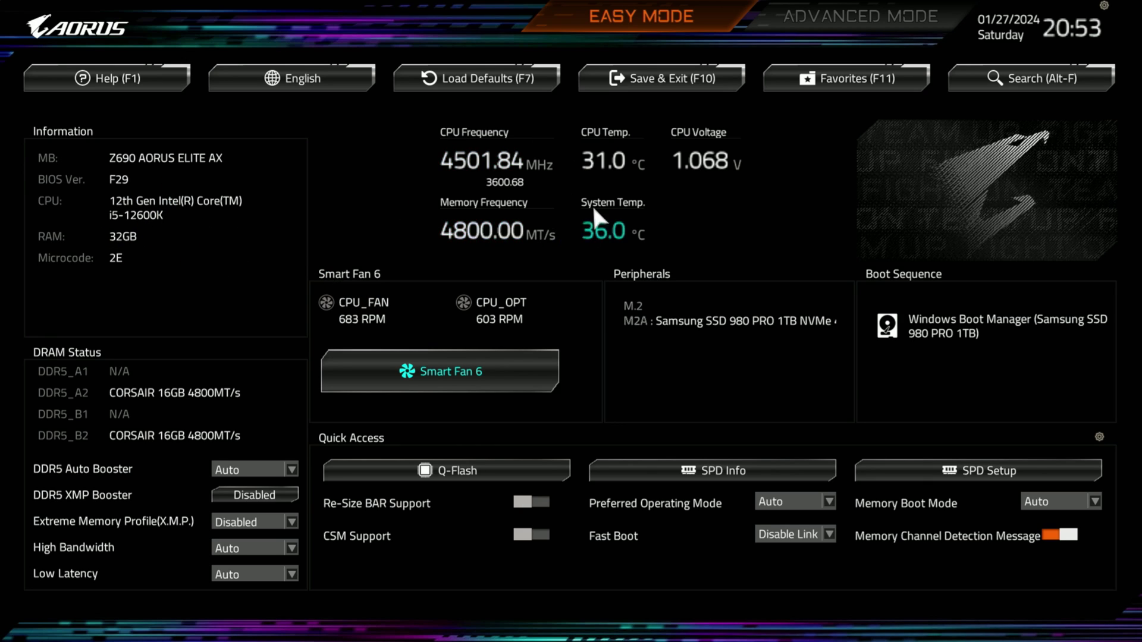
Step: Look at the Smart Fan 6 and Q-Flash pages, returning to the overview after each
click(467, 382)
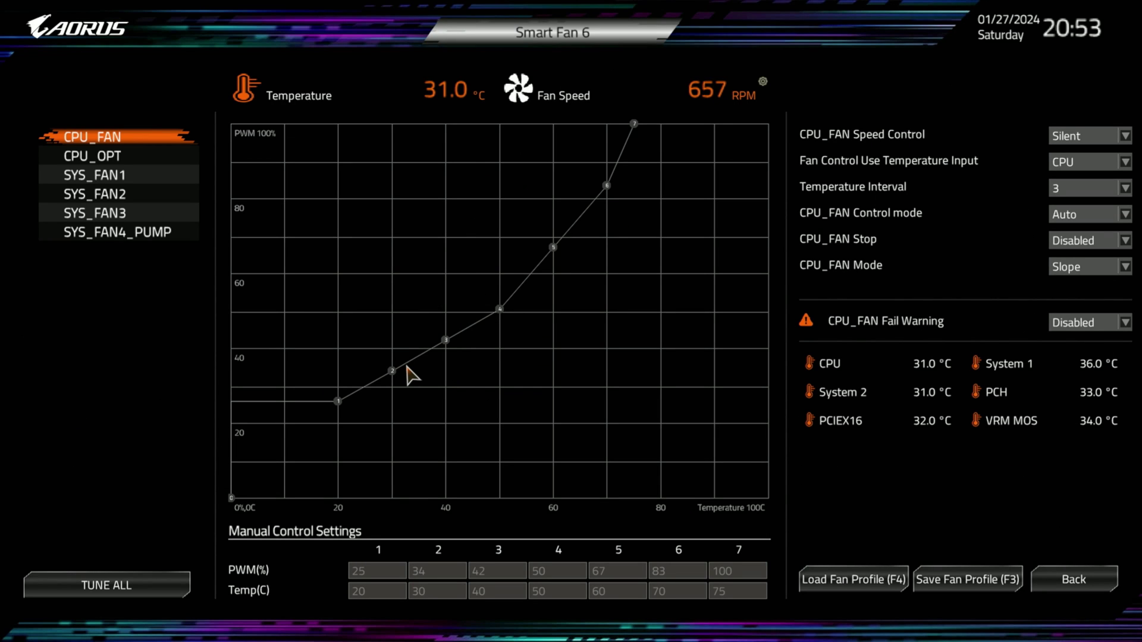
key(Escape)
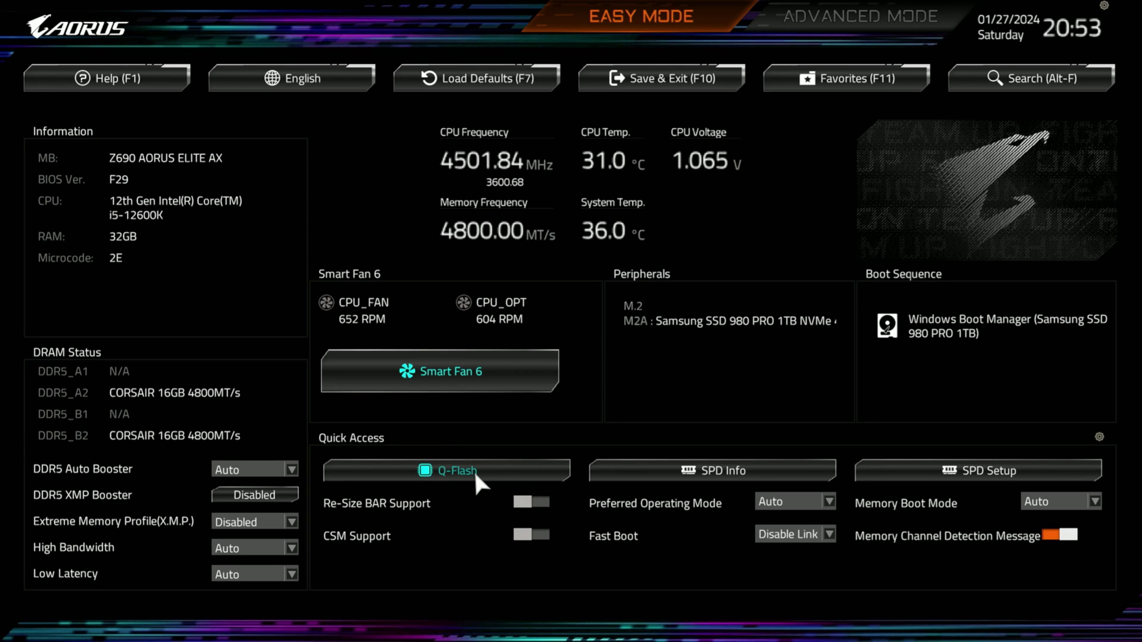
click(550, 476)
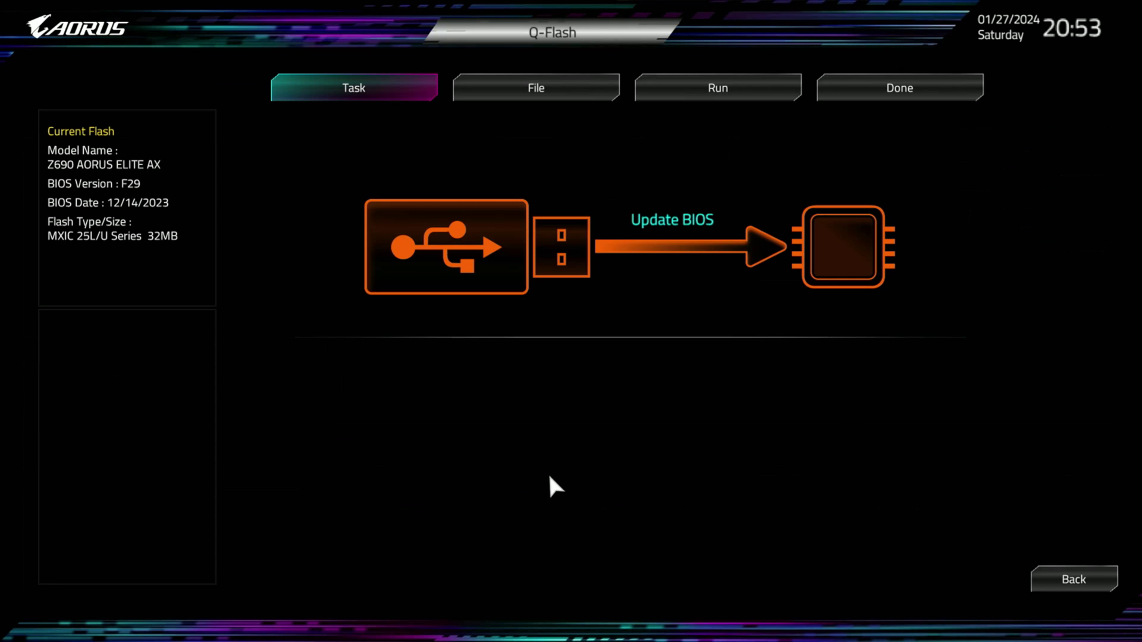
key(Escape)
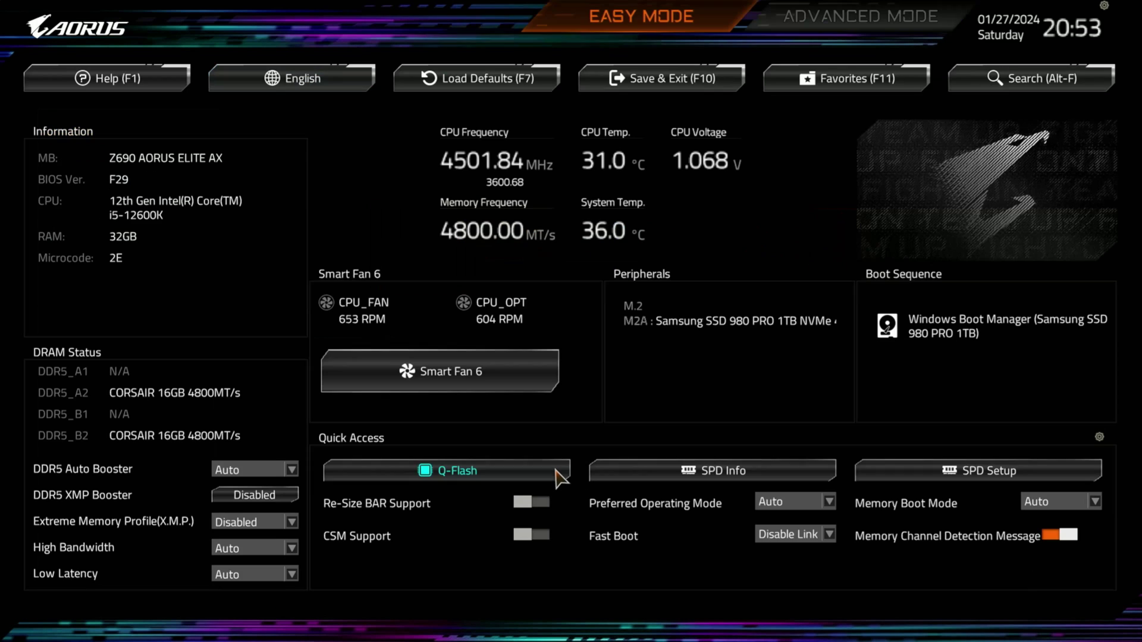
Step: Check the SPD Info memory details for DIMM slots 2 and 4, then close it
click(646, 465)
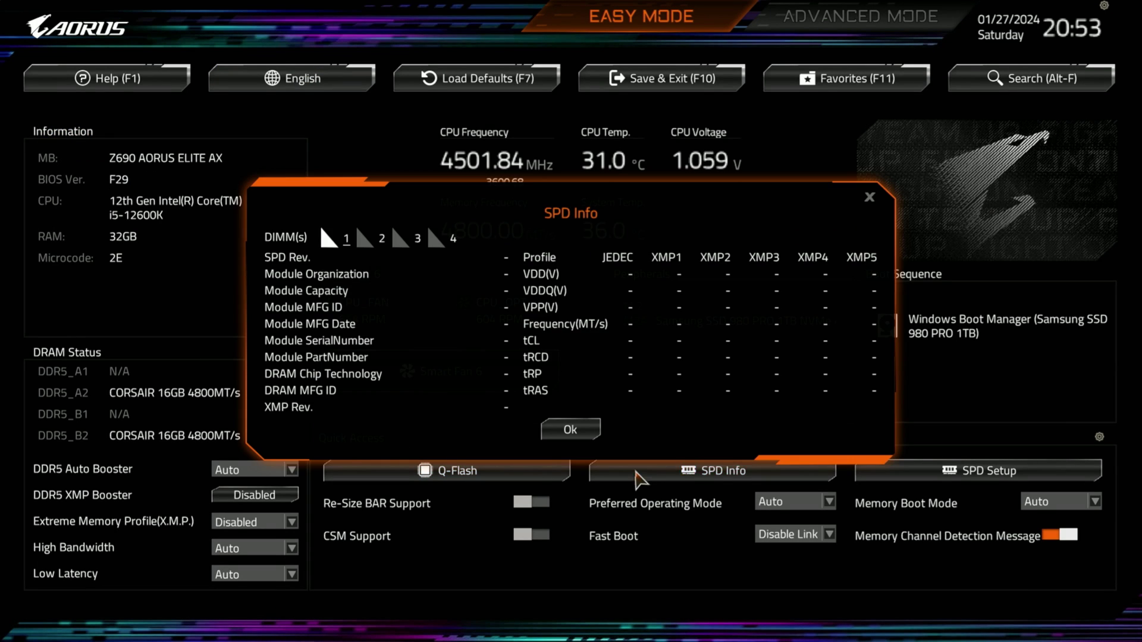
click(373, 241)
click(435, 248)
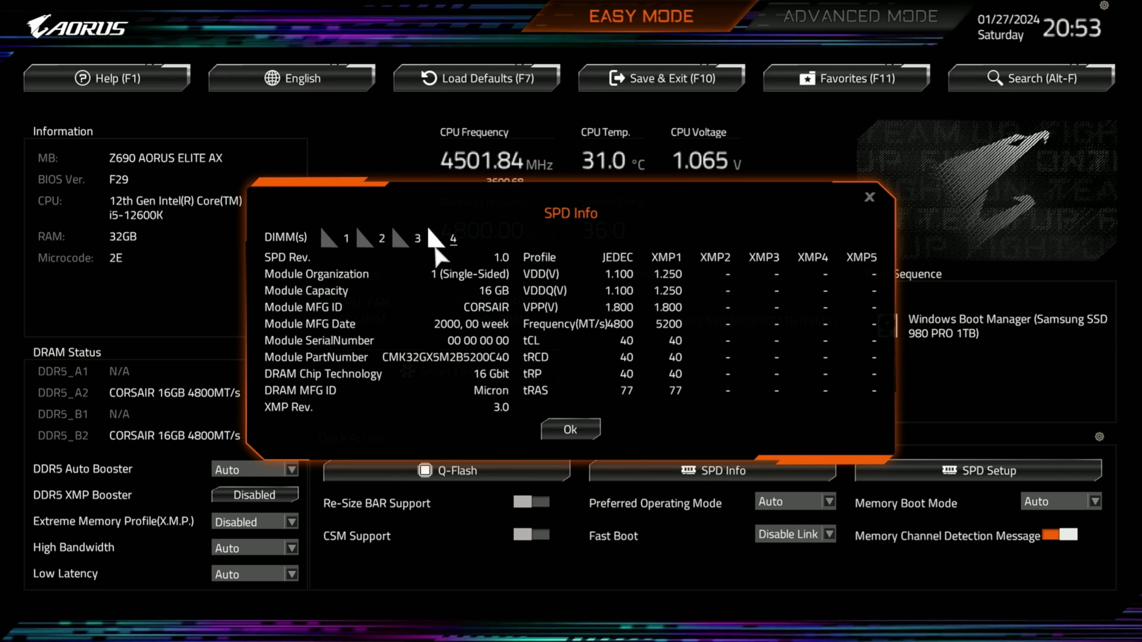
key(Escape)
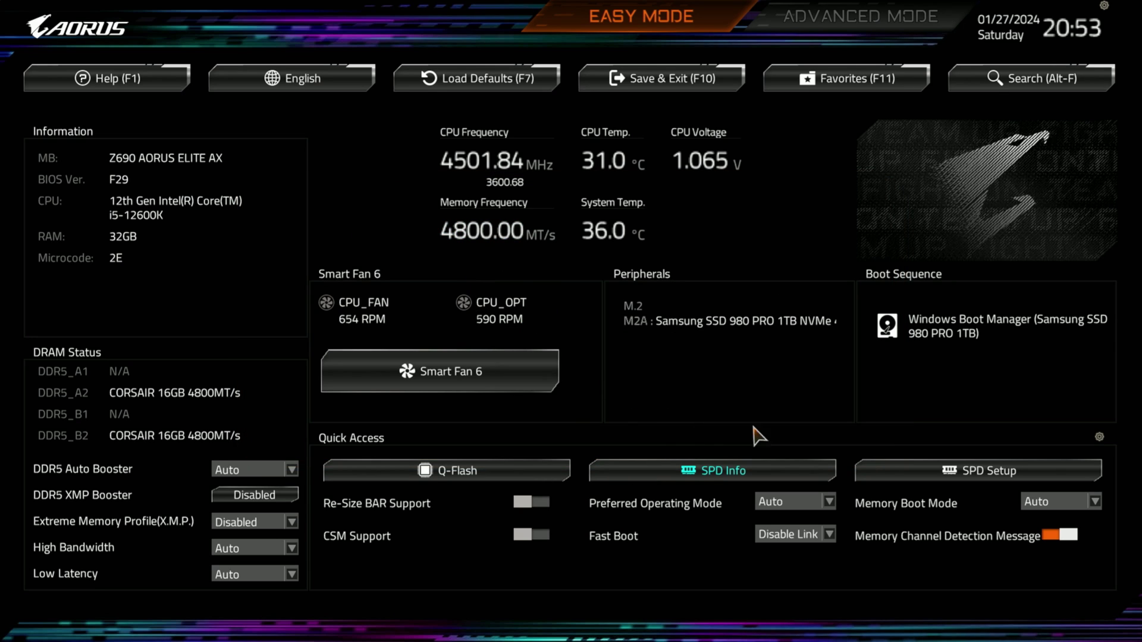
Step: View the SPD Setup memory timing table, then return to Easy Mode
click(911, 465)
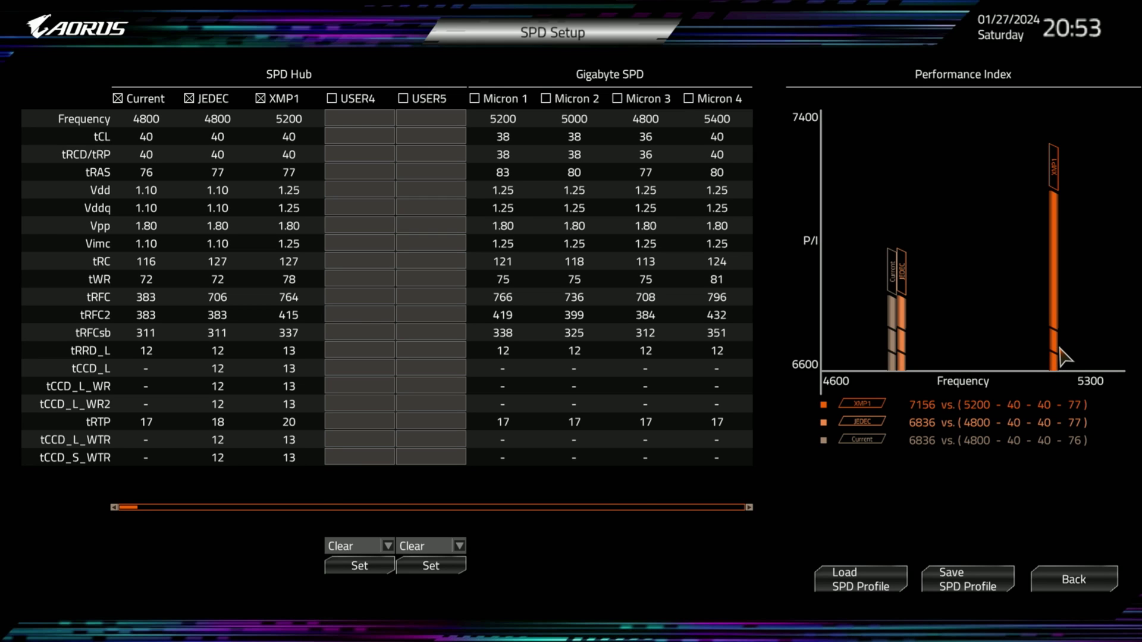
key(Escape)
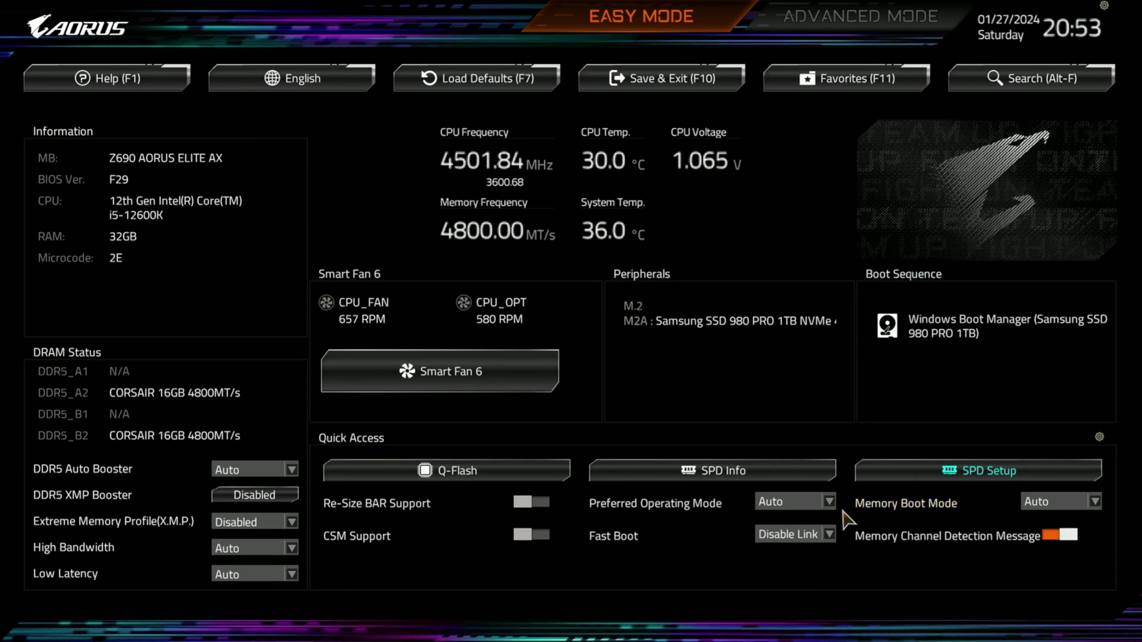
Step: Leave Memory Boot Mode and Preferred Operating Mode at Auto
click(1069, 500)
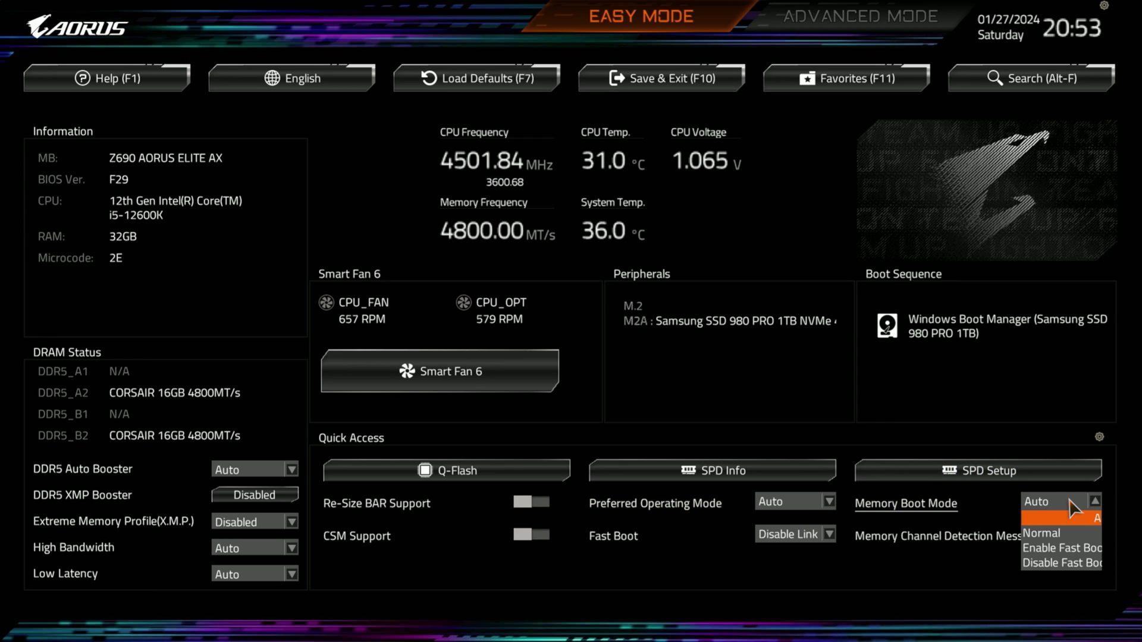
click(1066, 517)
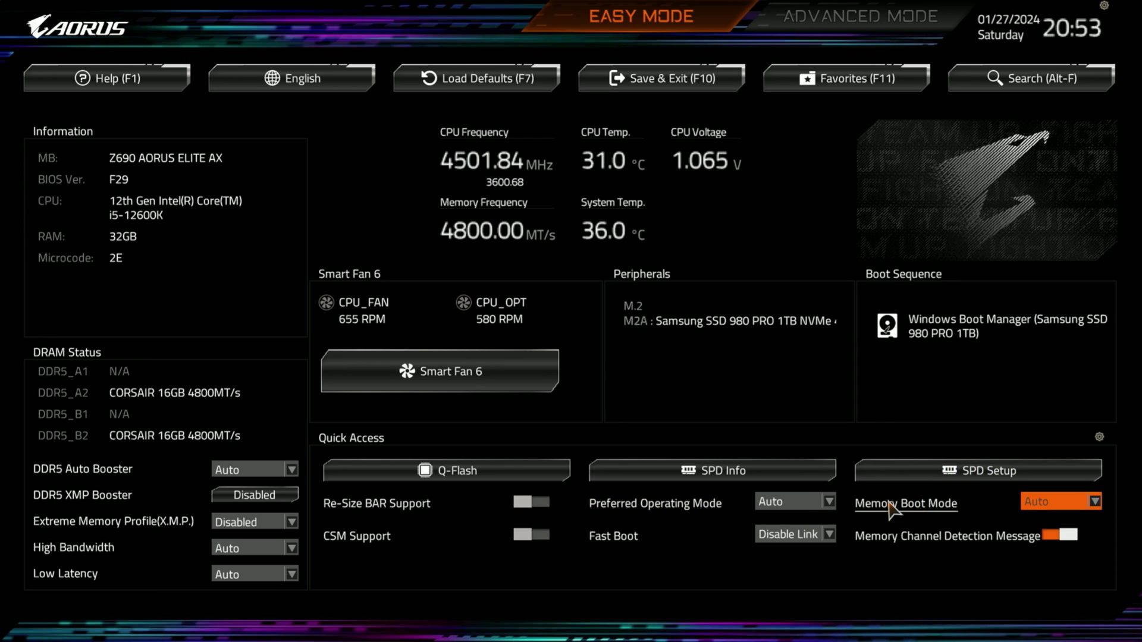
click(822, 501)
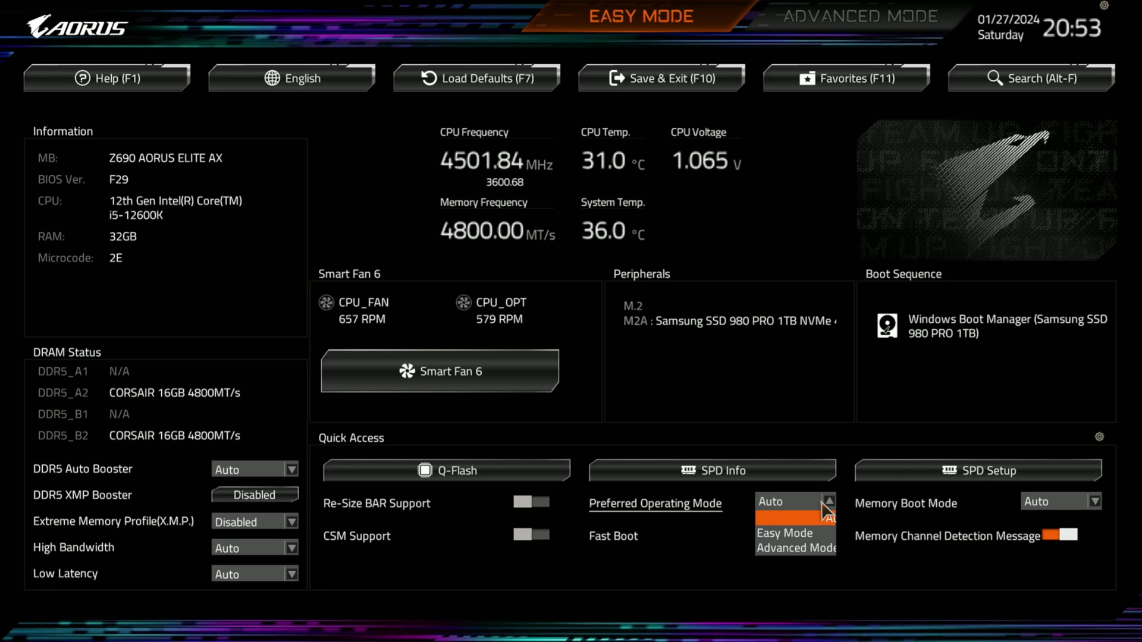
click(823, 502)
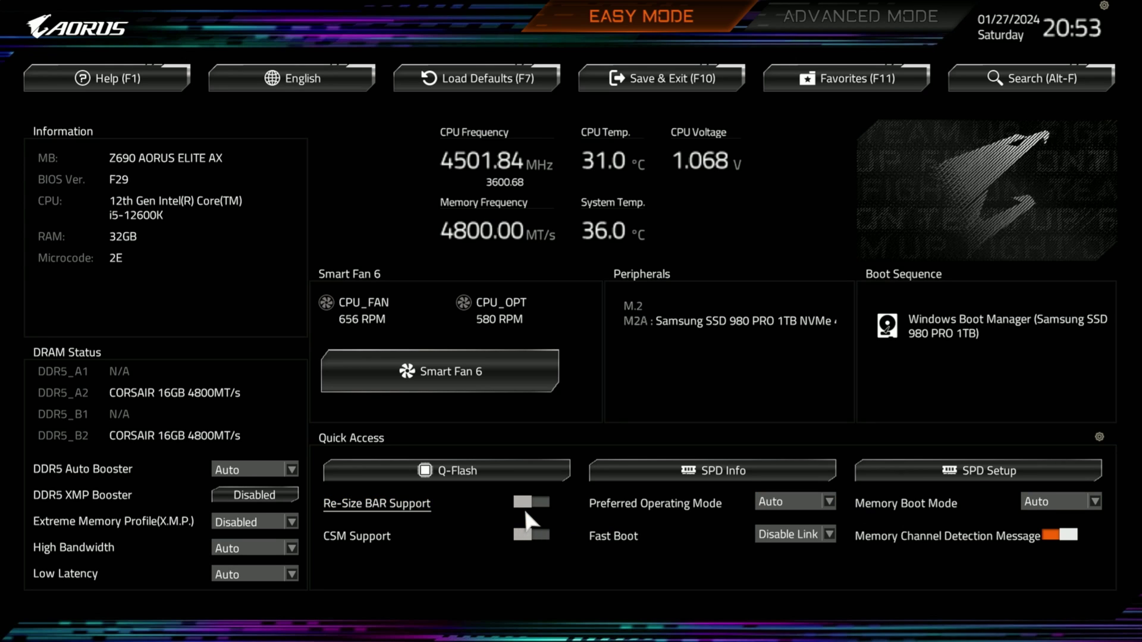
Step: Enable Re-Size BAR Support and choose XMP 1 for Extreme Memory Profile
click(524, 503)
click(245, 522)
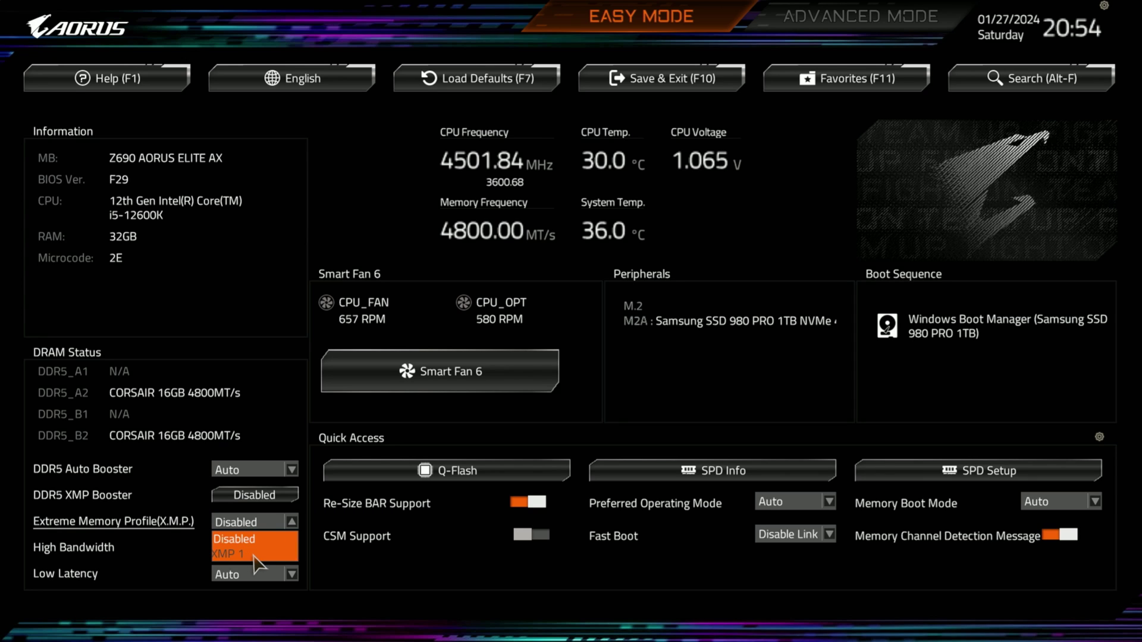
click(254, 553)
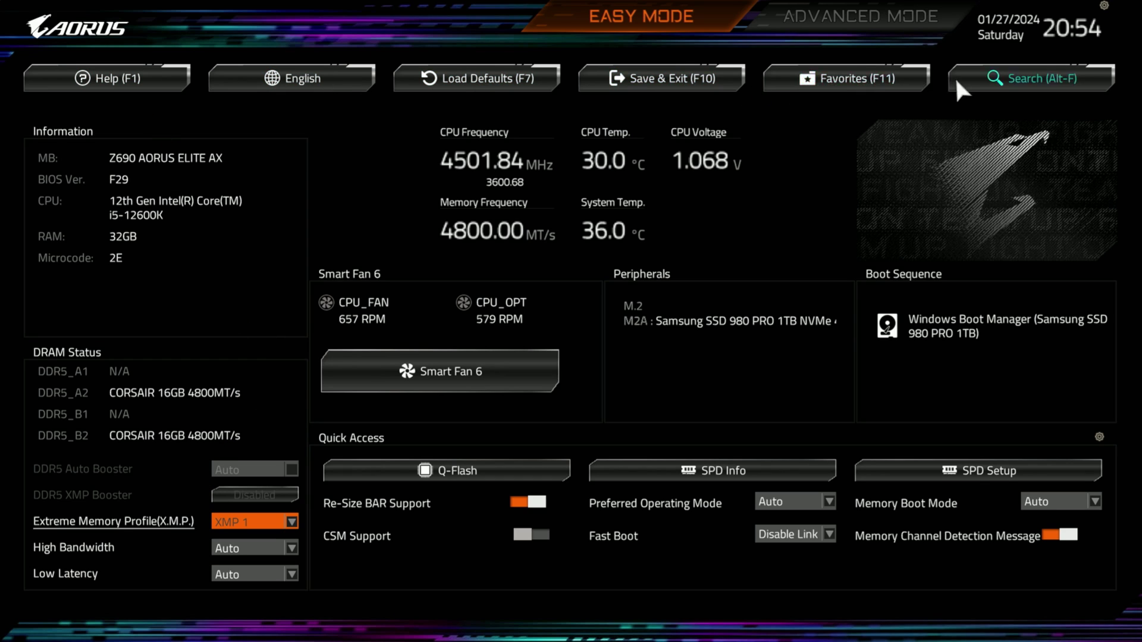
Step: Switch to Advanced Mode and read the CPU Upgrade and CPU Base Clock help on Tweaker
click(855, 26)
key(Up)
key(Up)
key(Up)
key(Up)
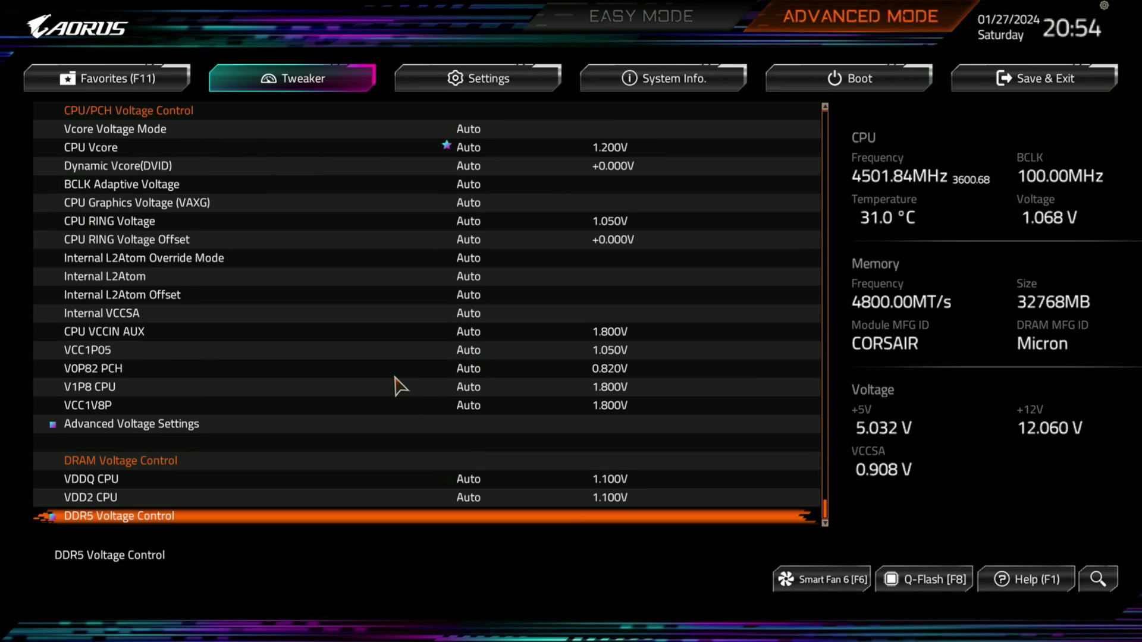
key(Down)
key(Down)
key(Down)
key(Down)
key(Down)
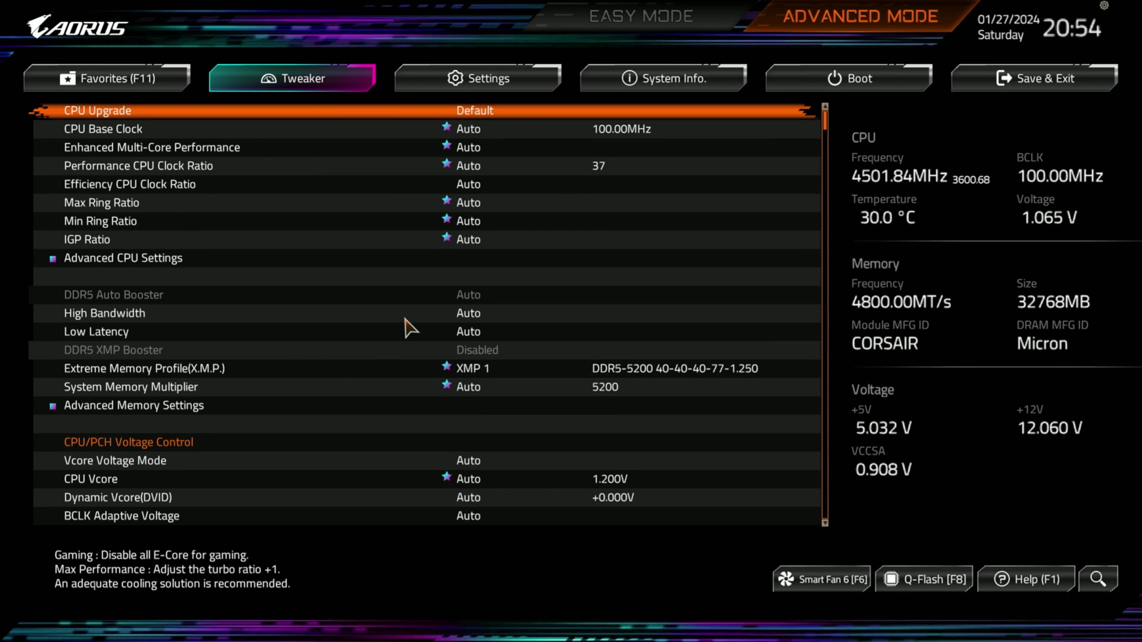
key(Down)
key(Up)
key(Down)
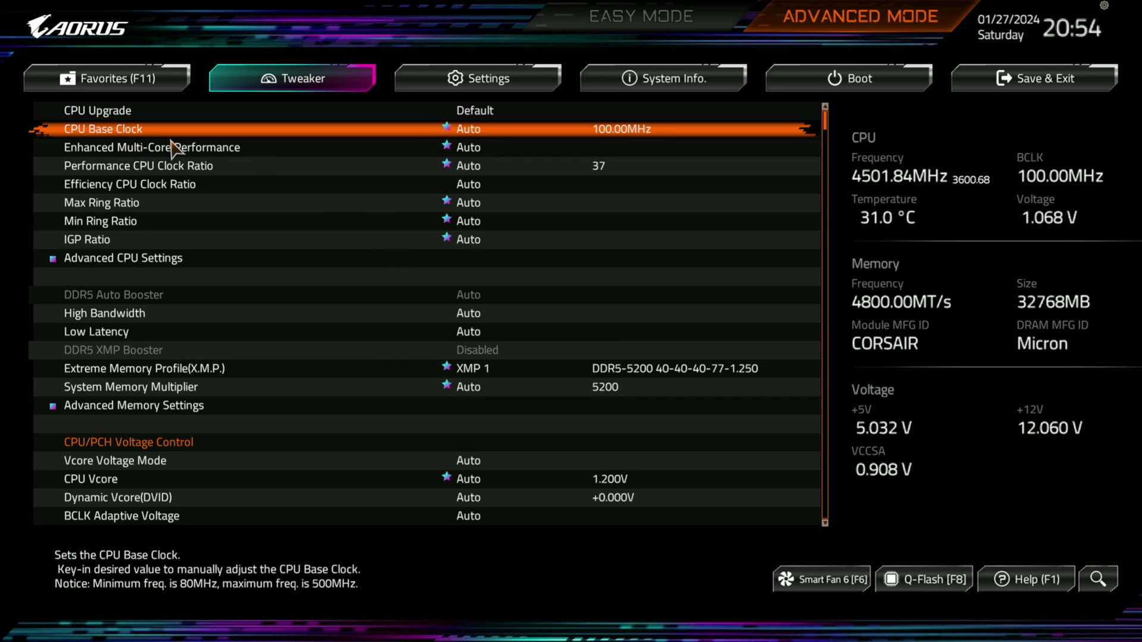
Step: Read Enhanced Multi-Core Performance, Performance CPU Clock Ratio and Max Ring Ratio, reaching Min Ring Ratio
key(Down)
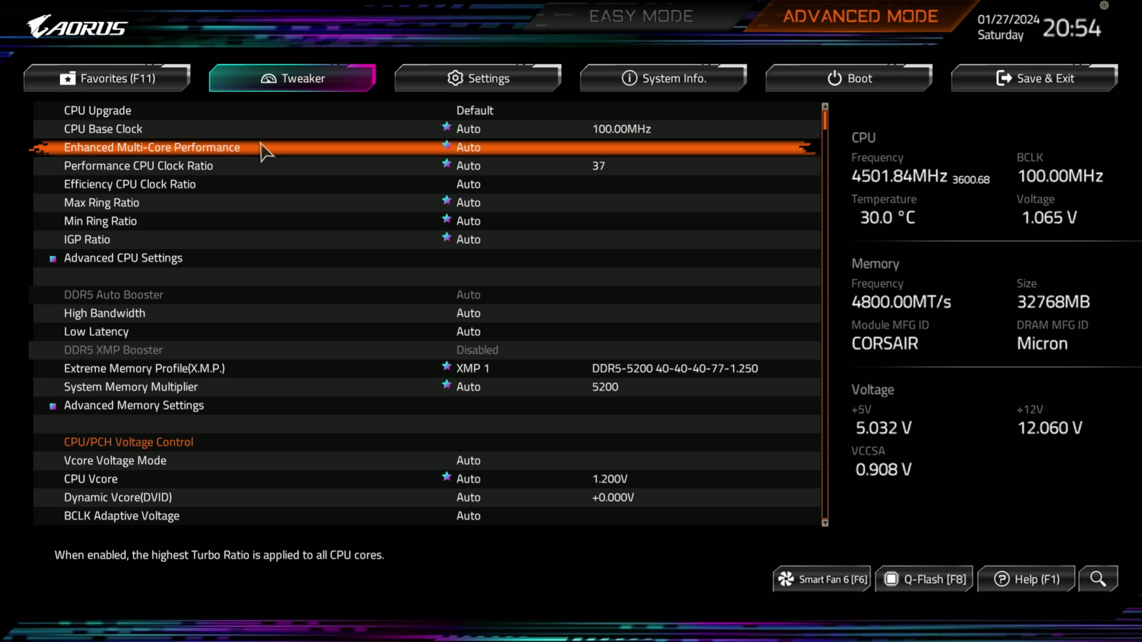
key(Down)
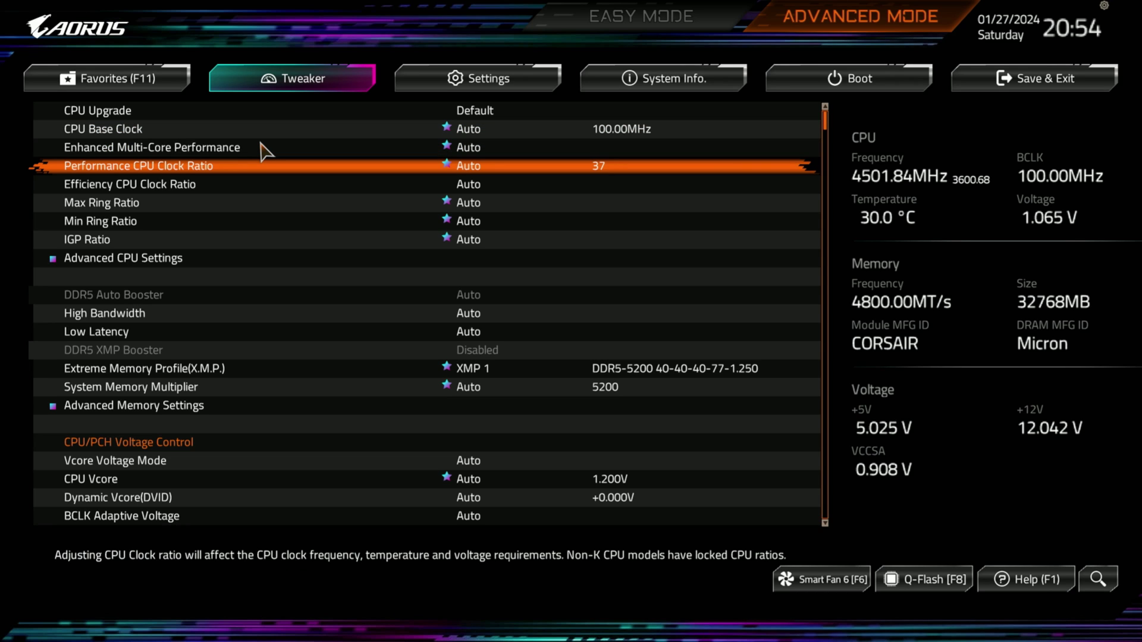
key(Up)
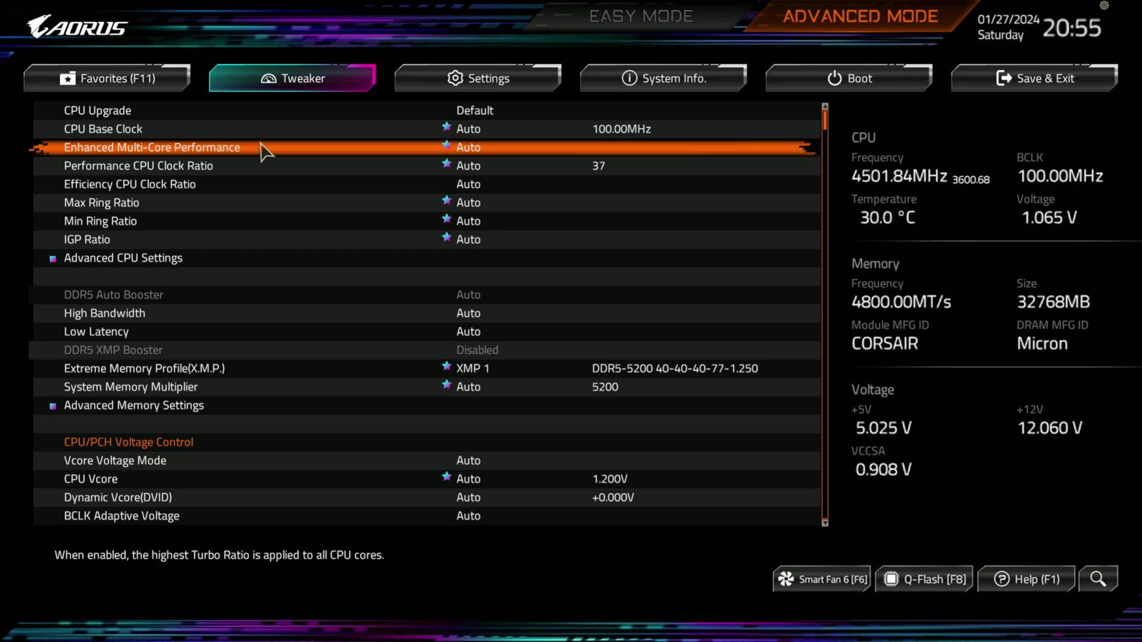
key(Down)
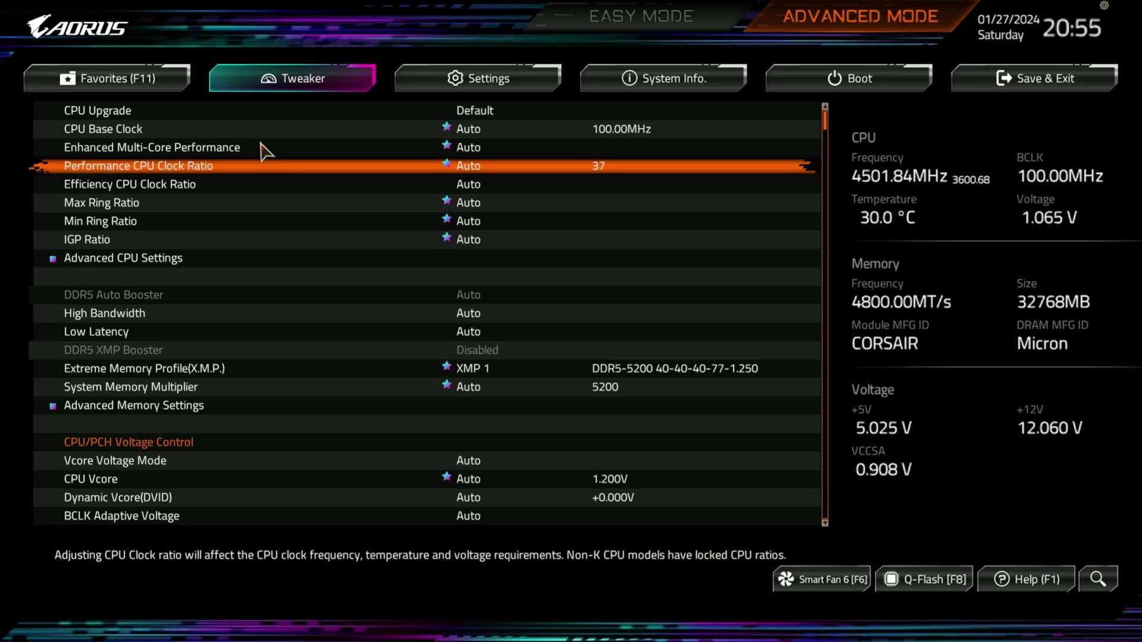
key(Down)
key(Down)
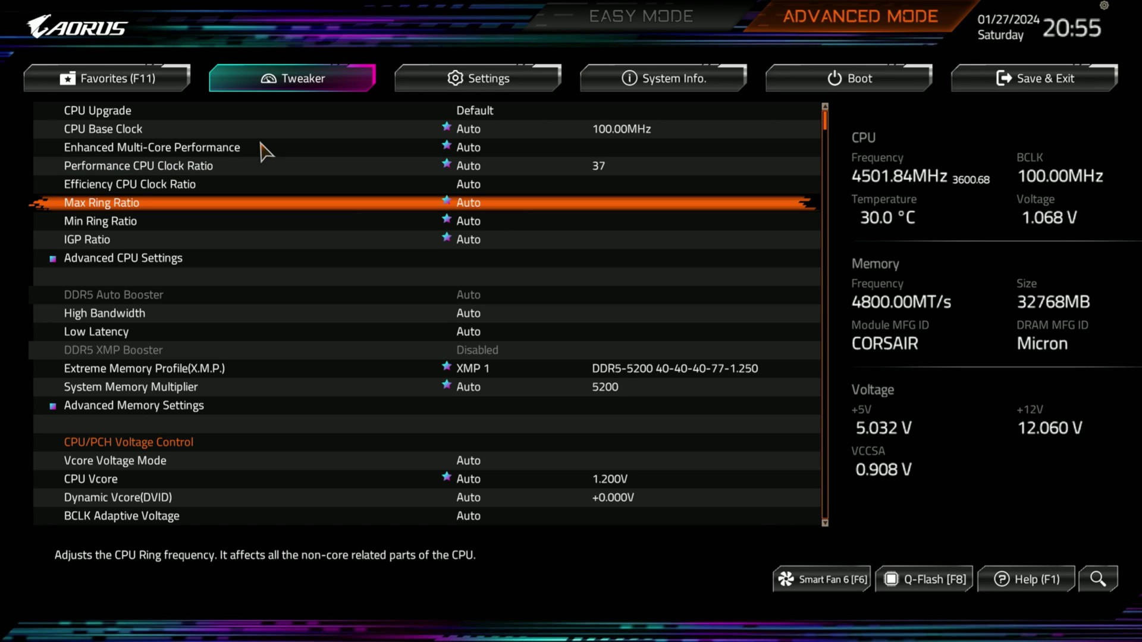
key(Up)
key(Down)
key(Down)
key(Down)
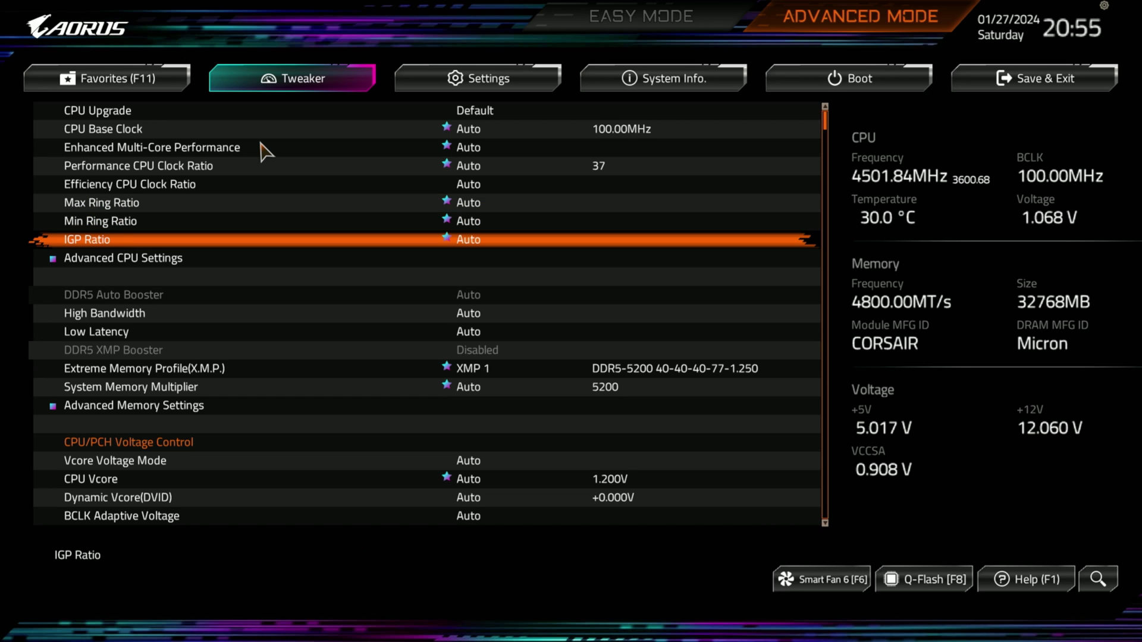
key(Down)
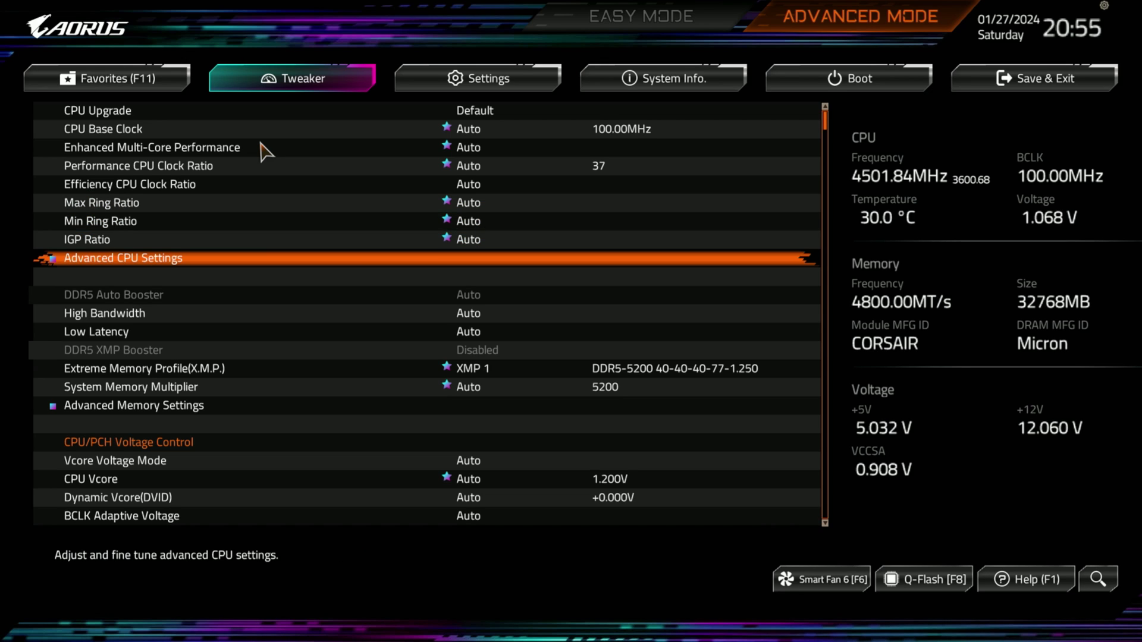
key(Return)
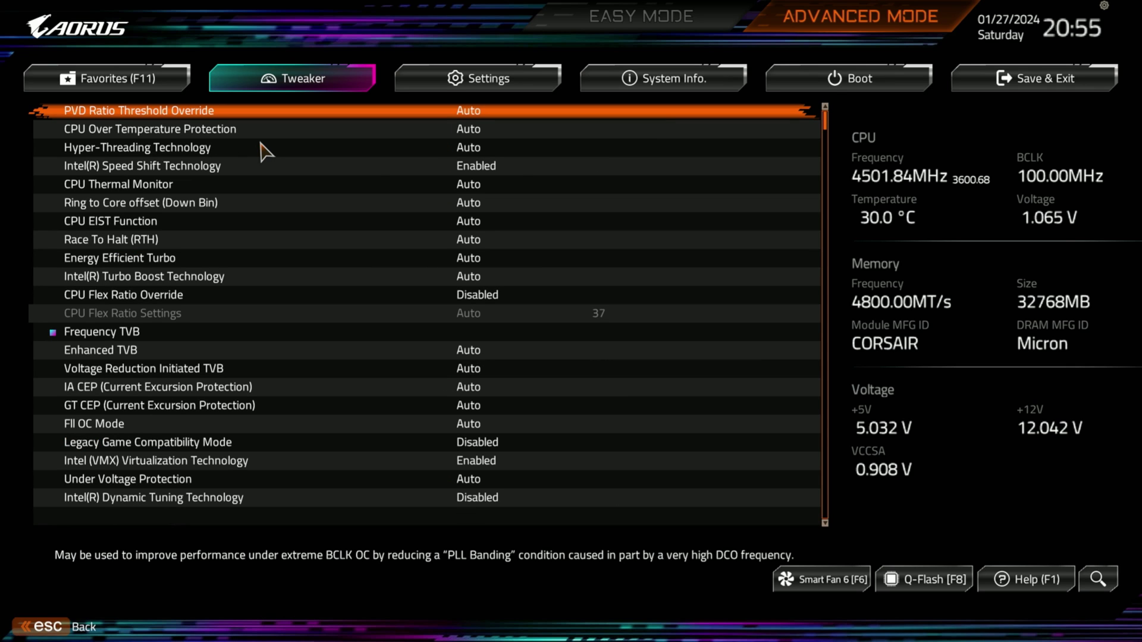
key(Down)
key(Down)
key(Down)
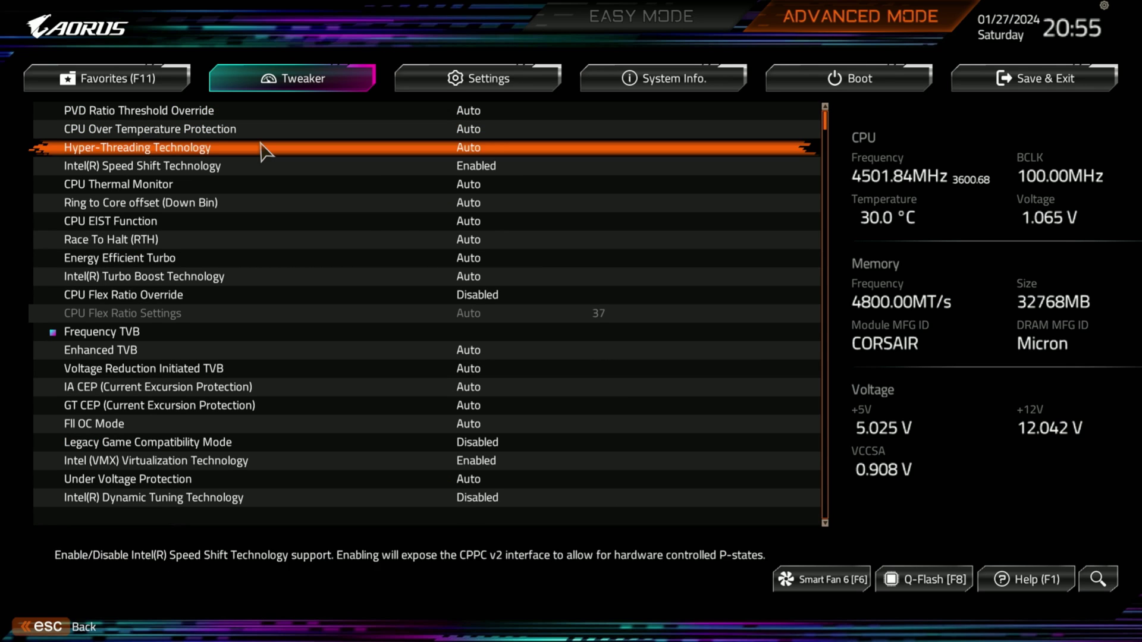
key(Down)
key(Down)
key(Down)
key(Up)
key(Up)
key(Up)
key(Up)
key(Down)
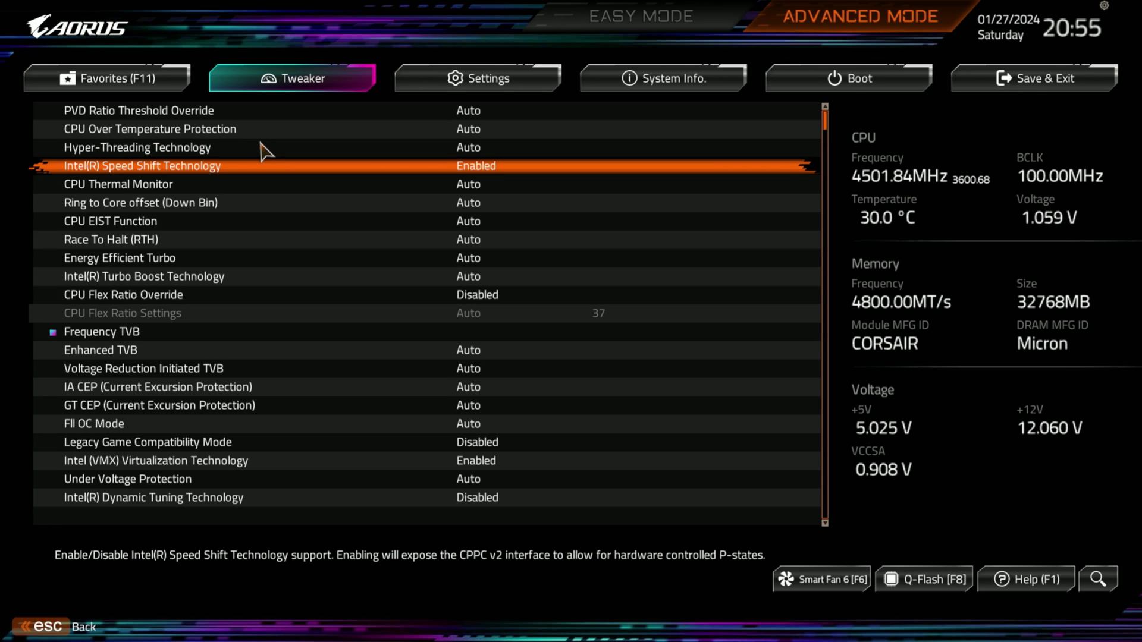
key(Up)
key(Up)
key(Up)
key(Down)
key(Down)
key(Down)
key(Down)
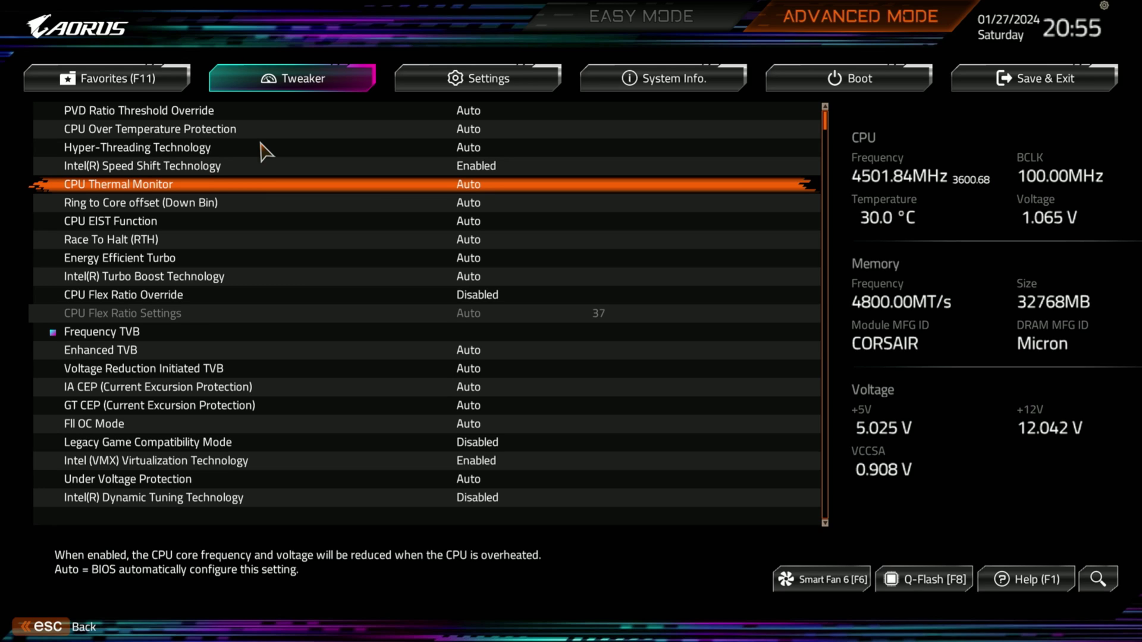
key(Down)
key(Down)
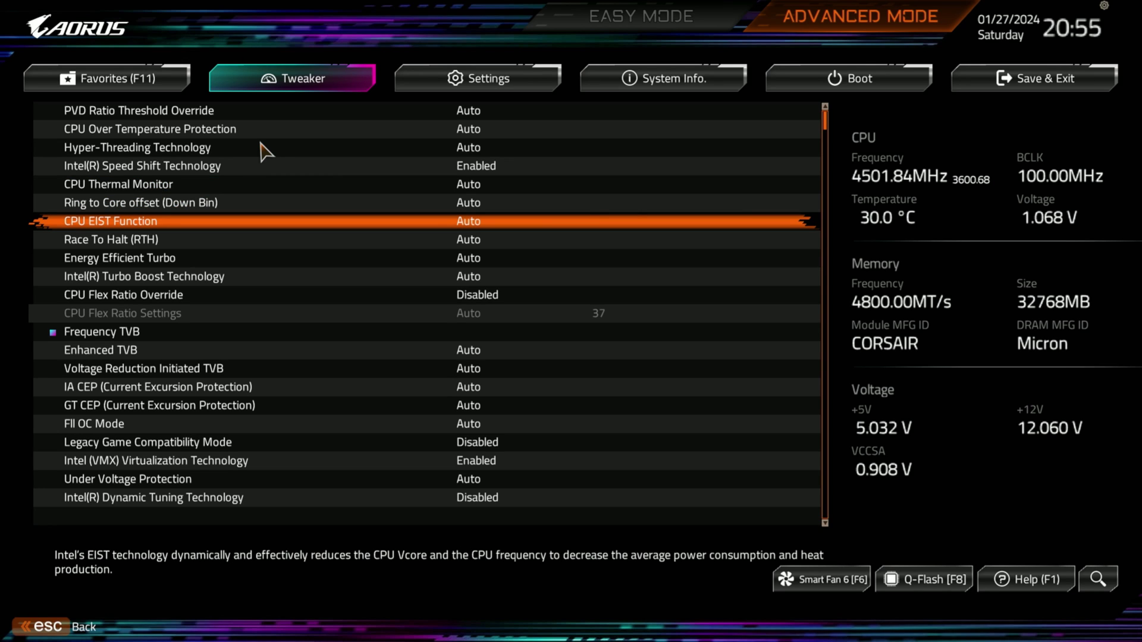
key(Down)
key(Down)
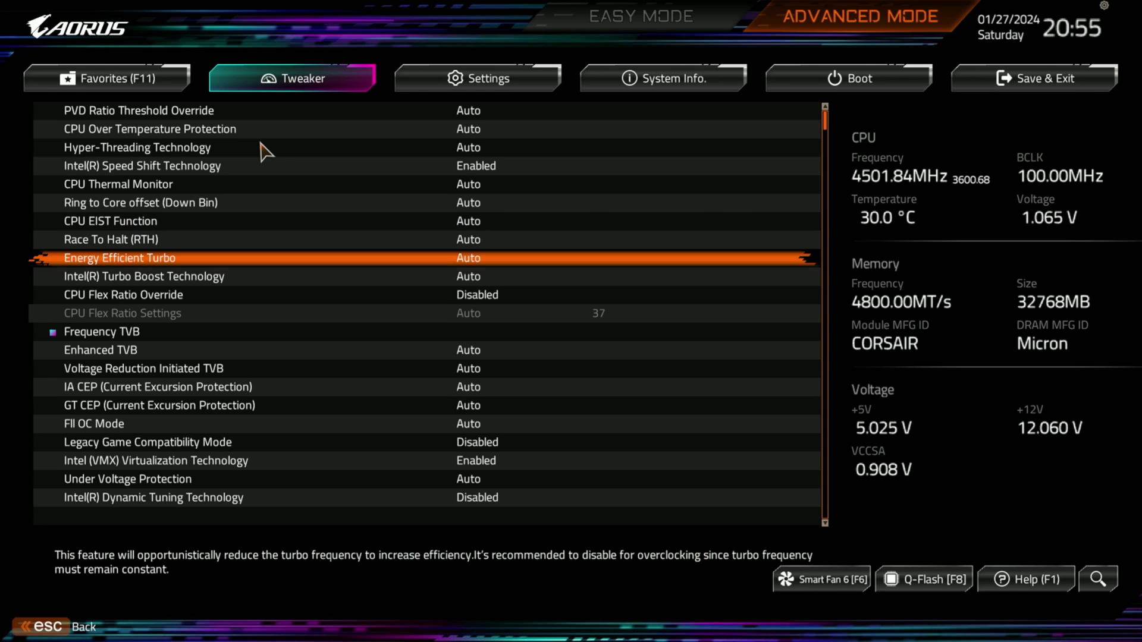
key(Down)
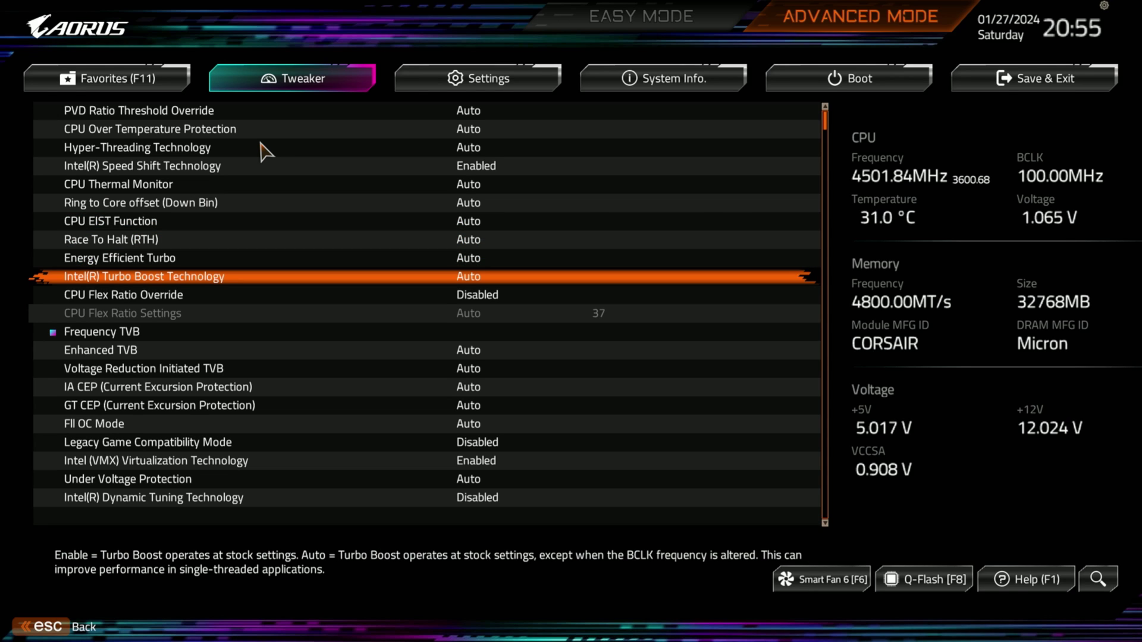
key(Down)
key(Down)
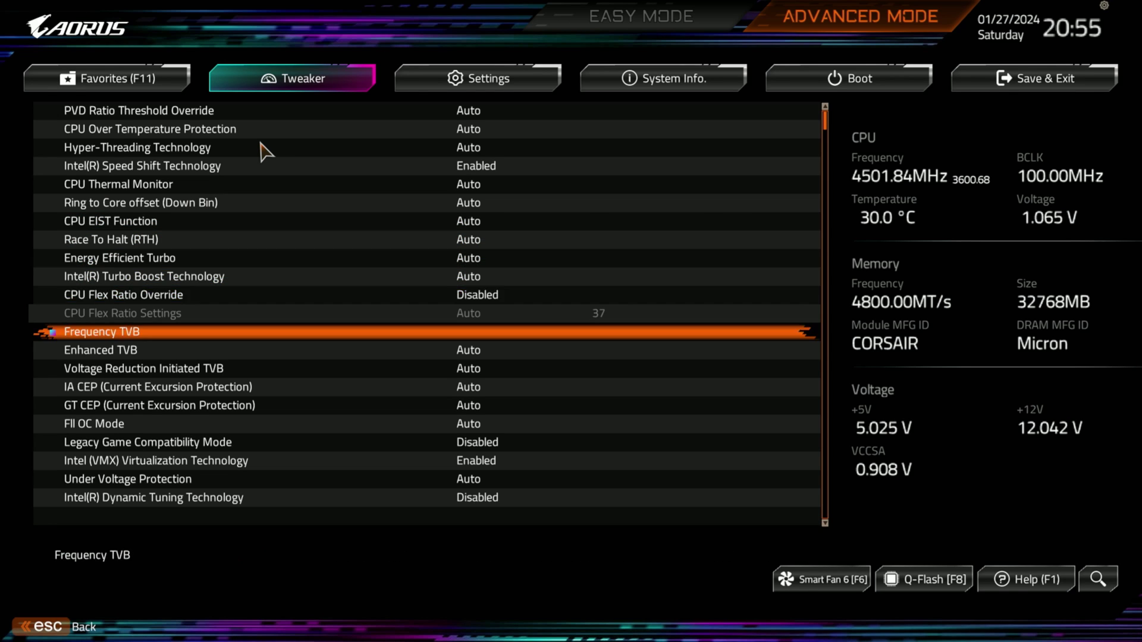
key(Down)
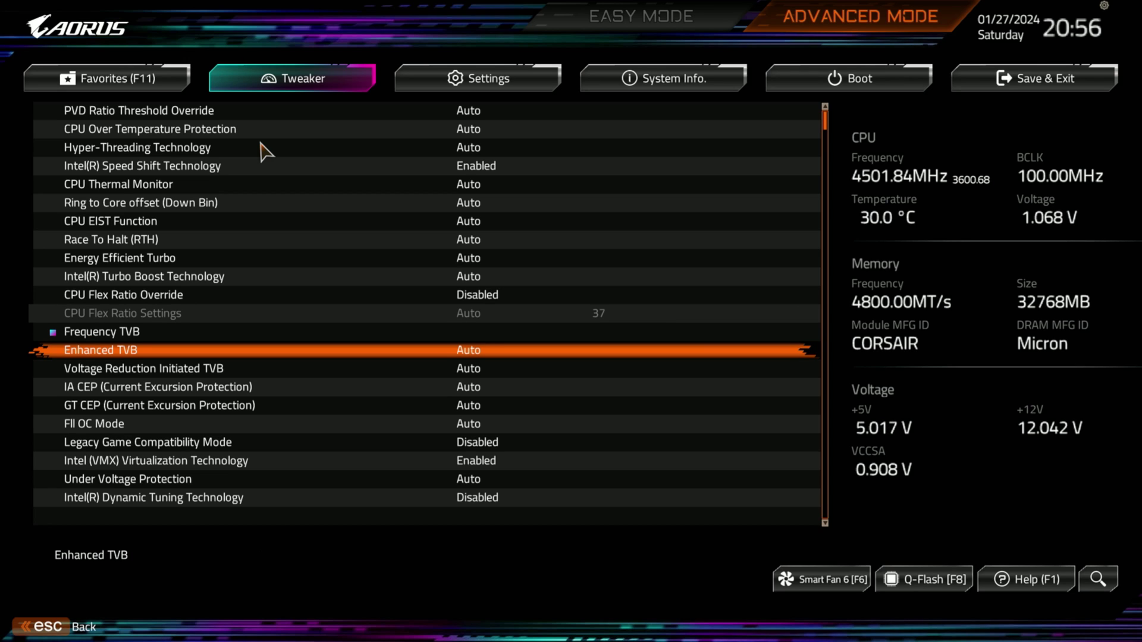
key(Down)
key(Down)
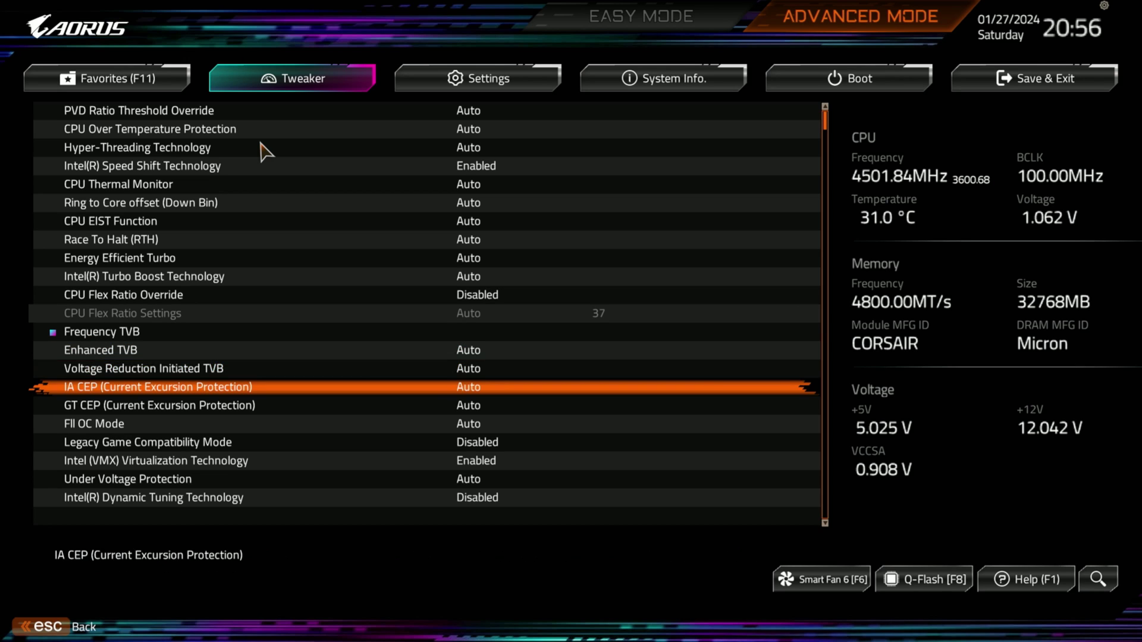
key(Down)
key(Down)
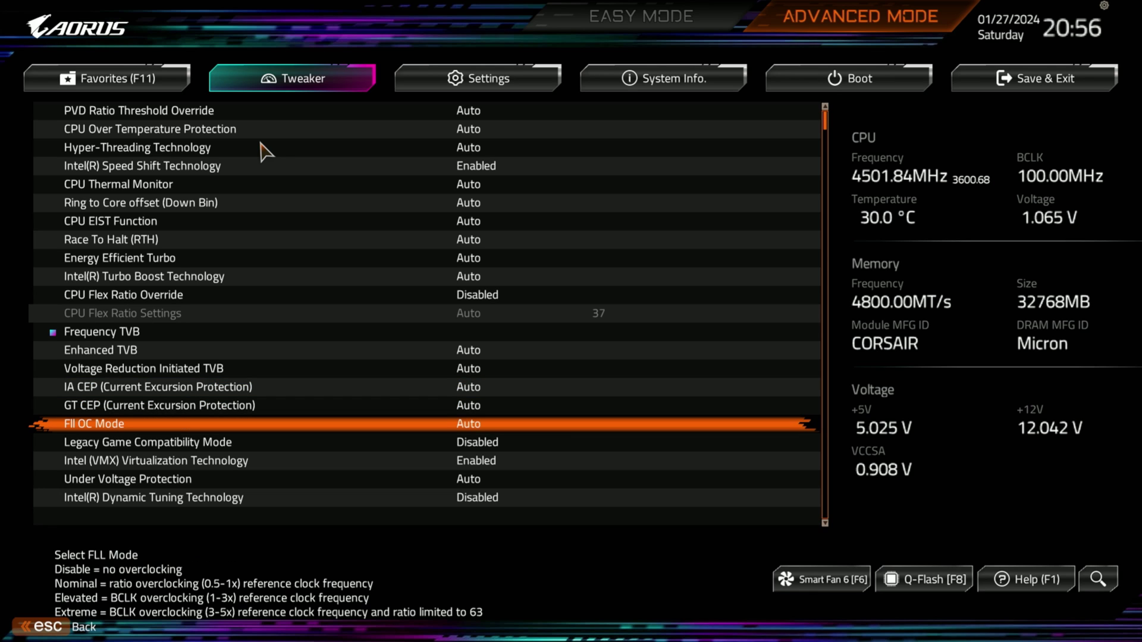
key(Down)
key(Down)
key(Down)
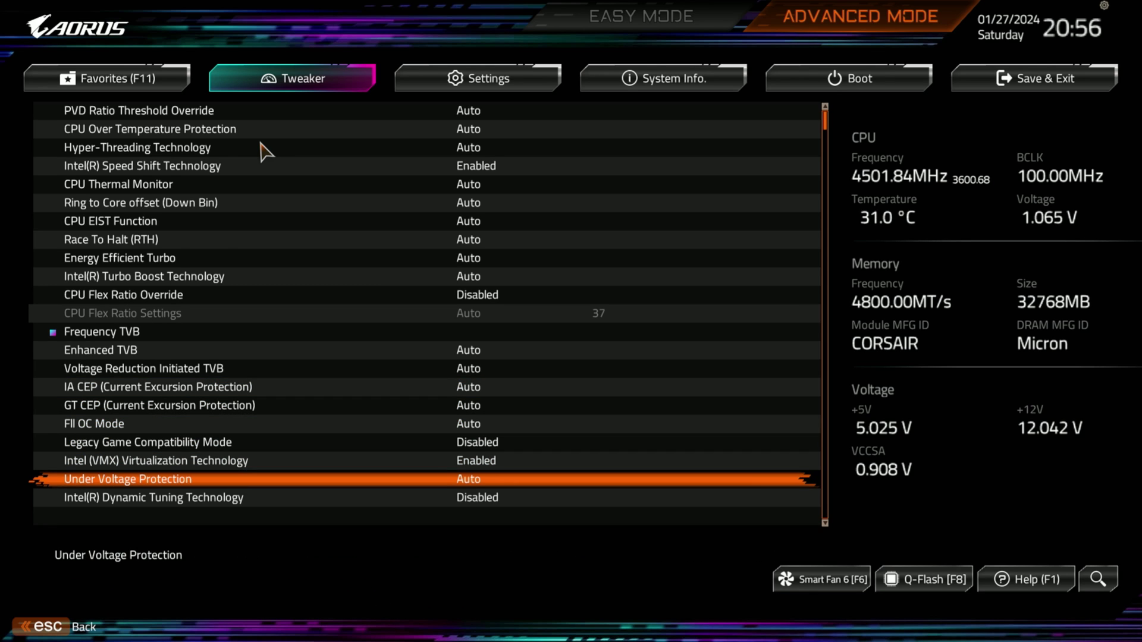
key(Down)
key(Down)
key(Up)
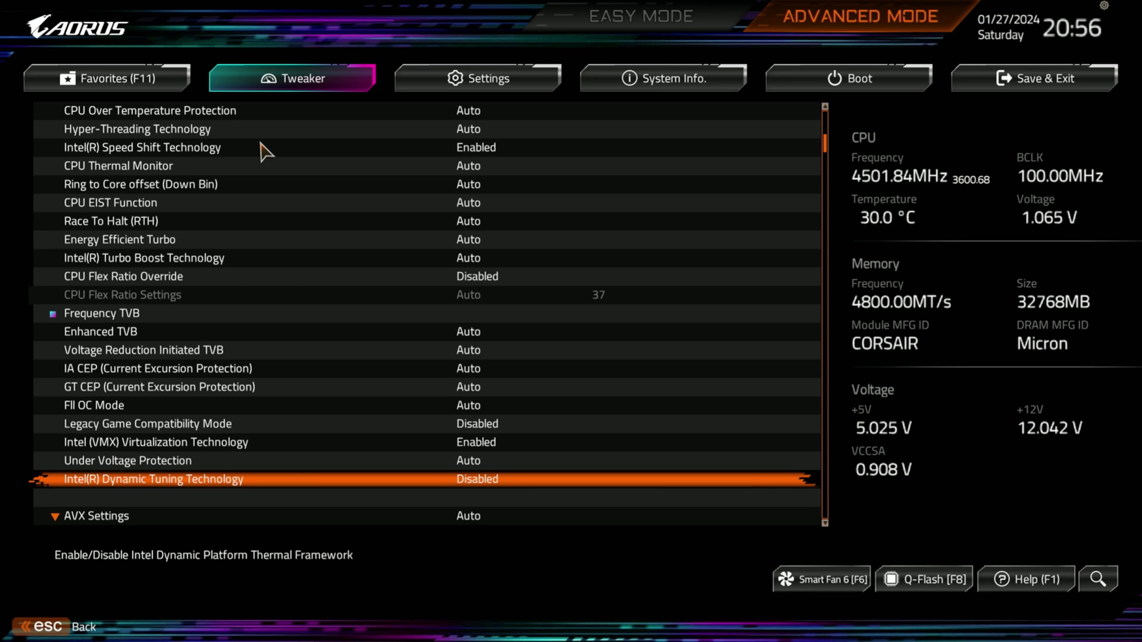
key(Down)
key(Up)
key(Down)
key(Down)
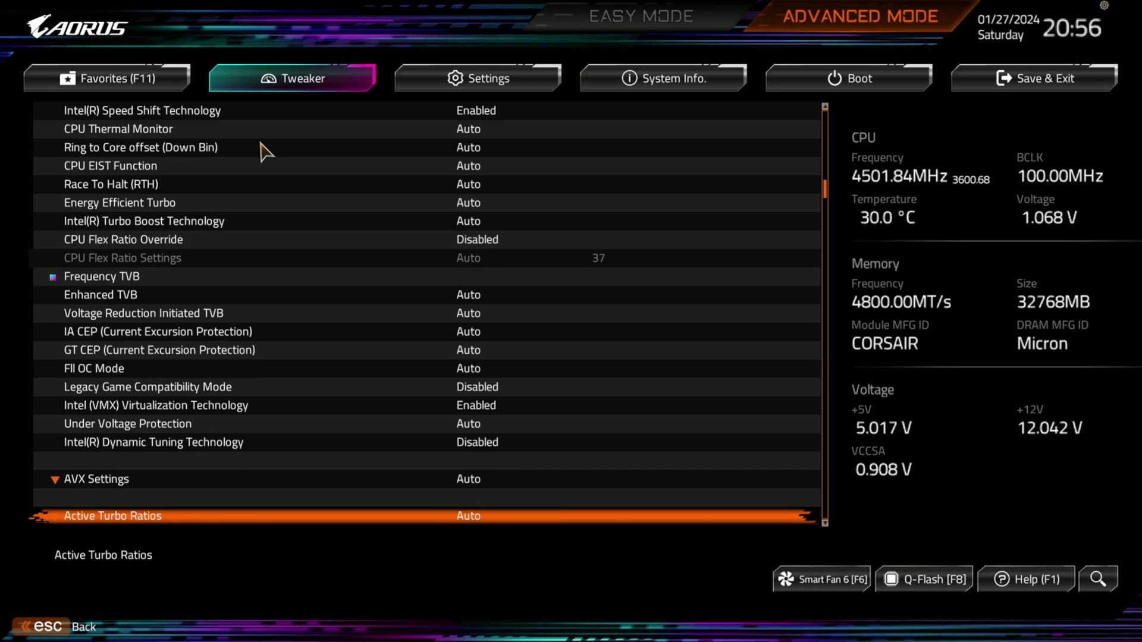
key(Up)
key(Down)
key(Up)
key(Down)
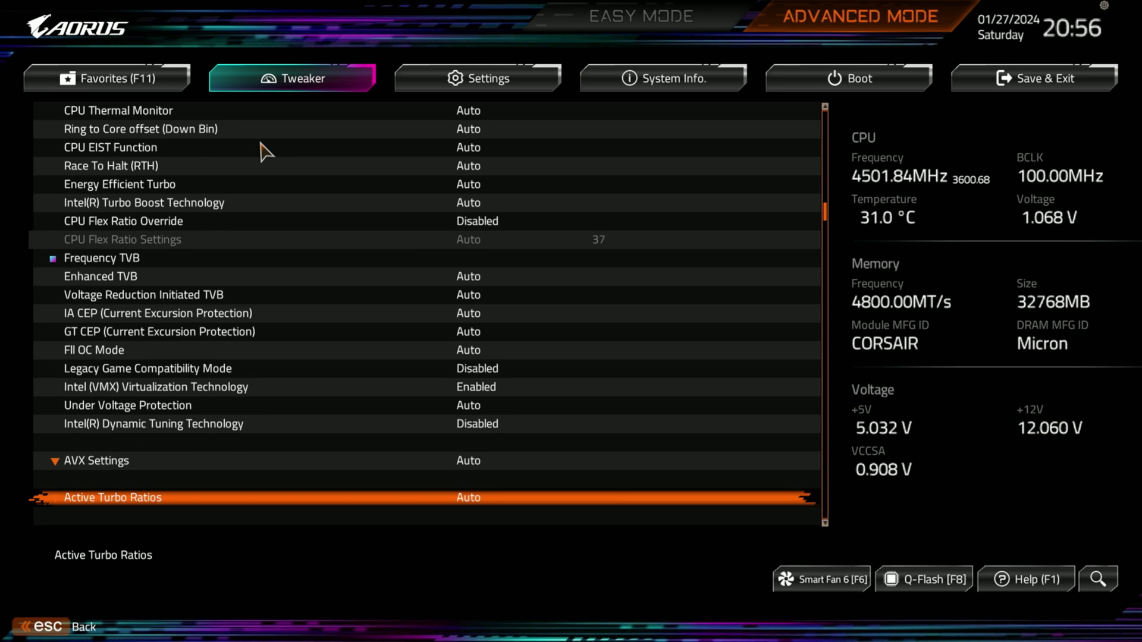
key(Down)
key(Down)
key(Down)
key(Down)
key(Down)
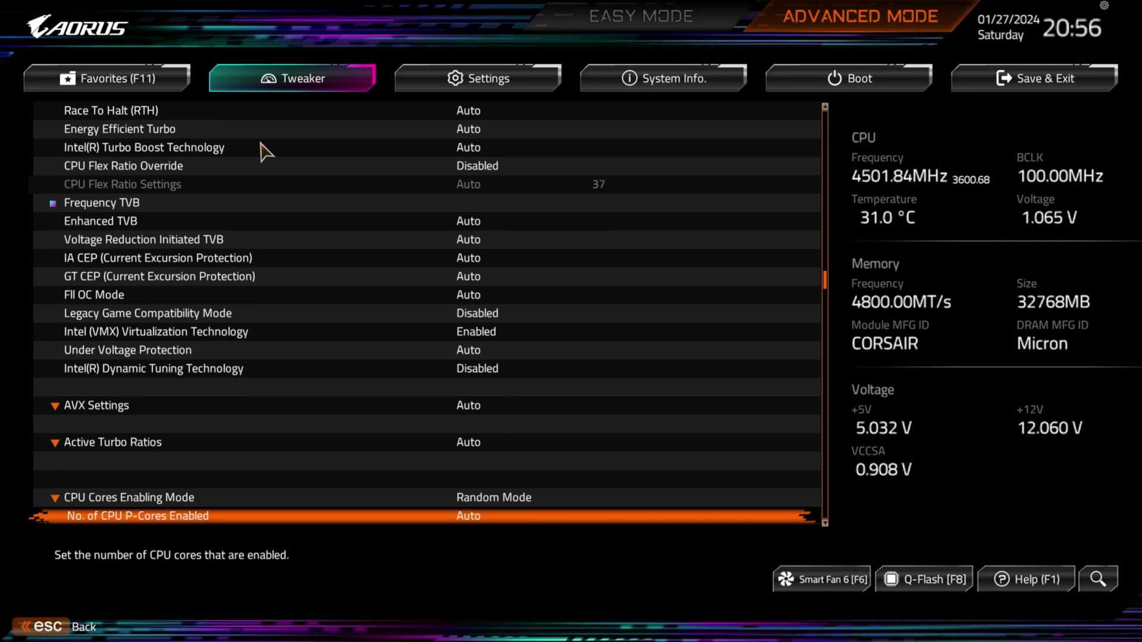
key(Up)
key(Up)
key(Up)
key(Up)
key(Up)
key(Down)
key(Down)
key(Down)
key(Up)
key(Up)
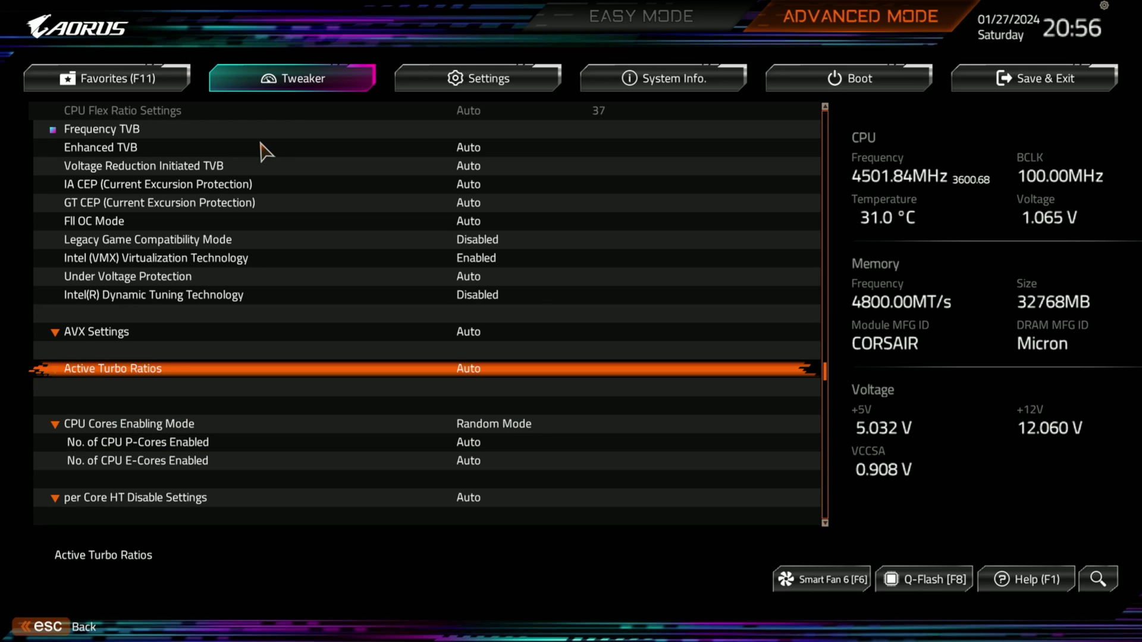
key(Down)
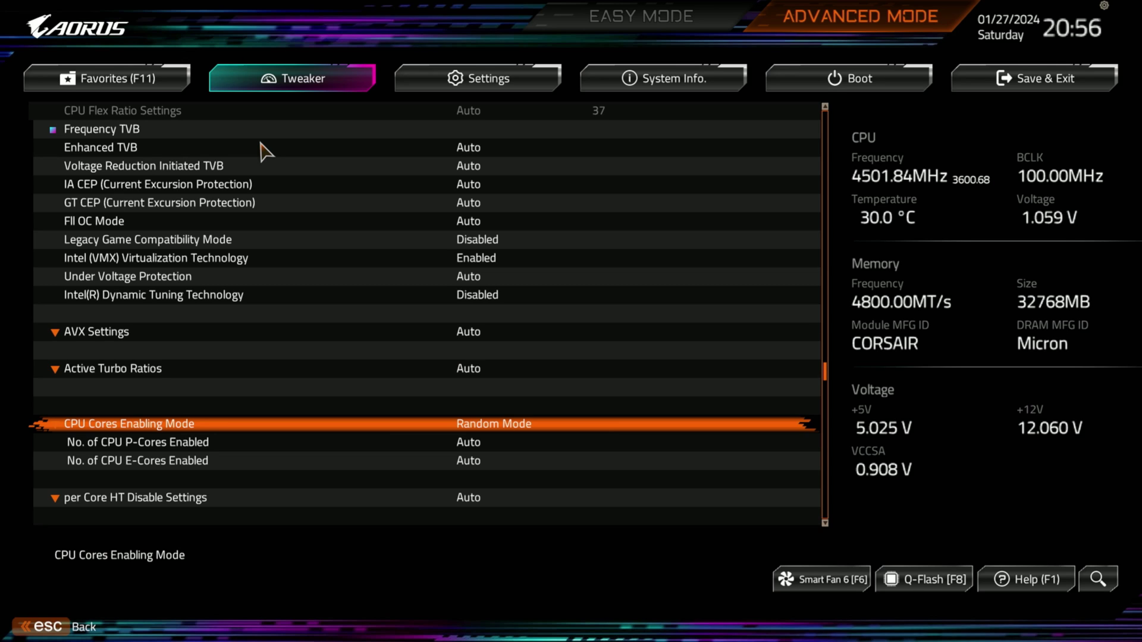
key(Down)
key(Down)
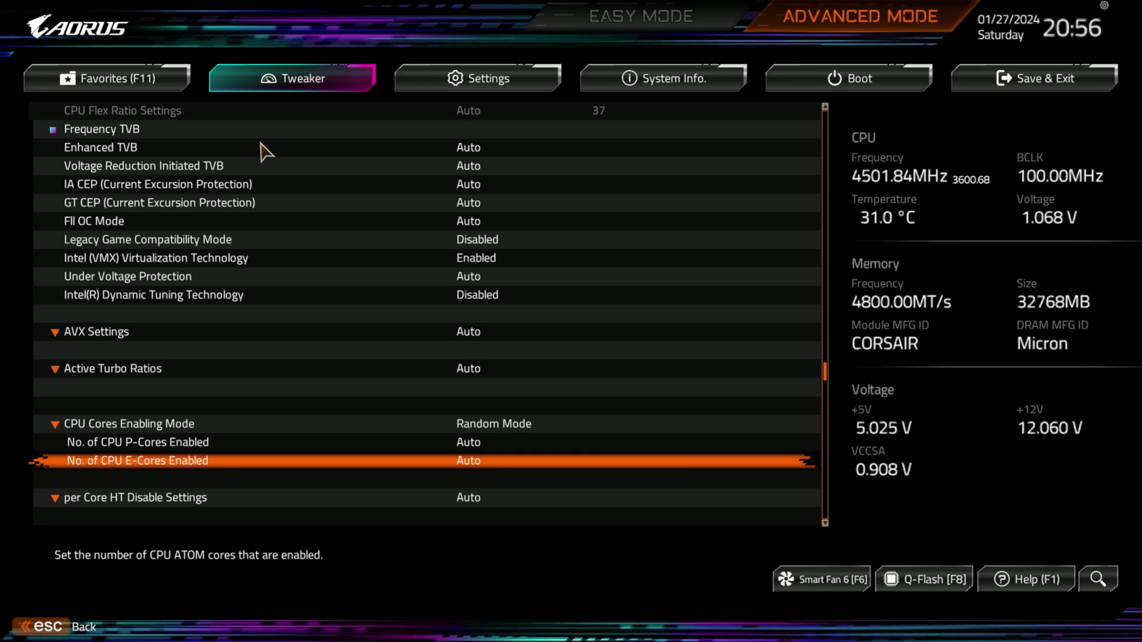
key(Down)
key(Up)
key(Down)
key(Down)
Step: Review C-States Control, Turbo Power Limits and Turbo Per Core Limit Control, all left at Auto
key(Up)
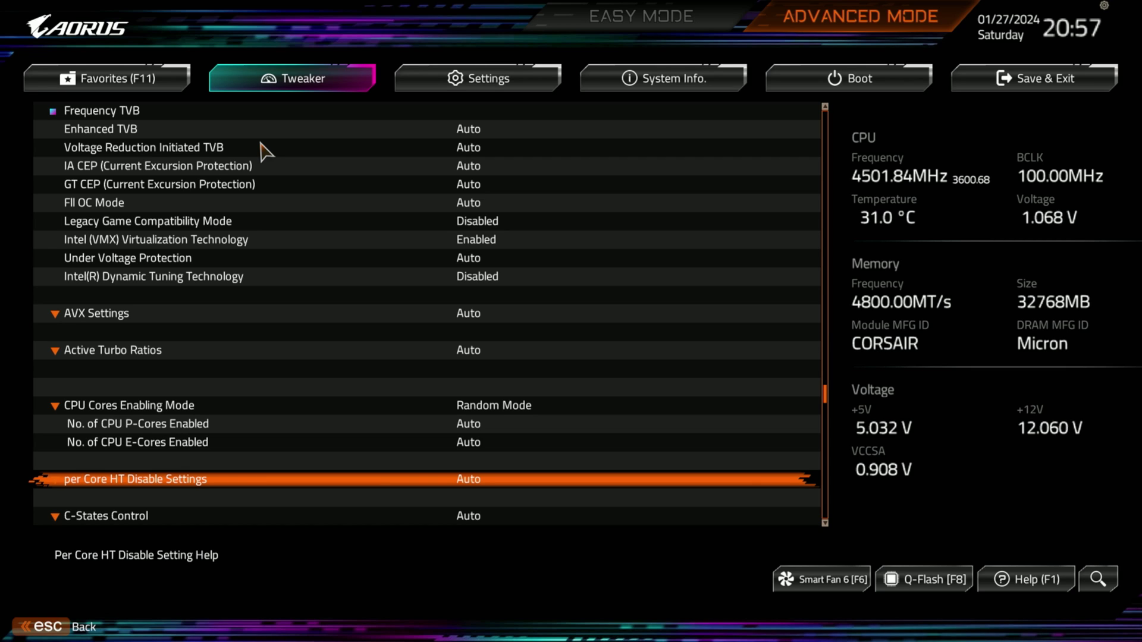
key(Down)
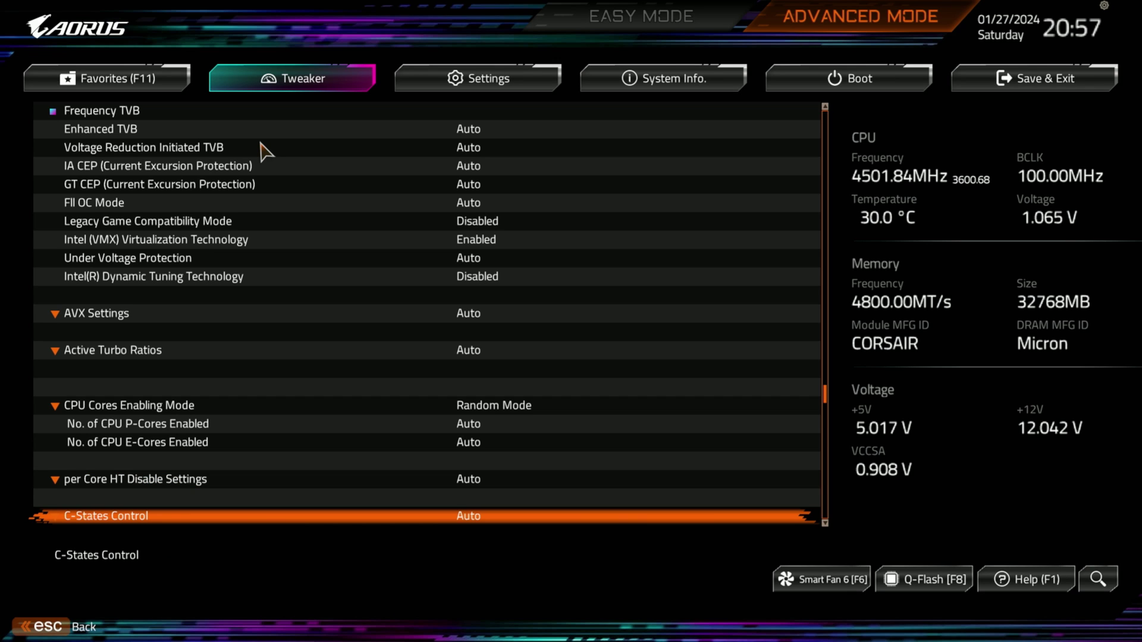
key(Down)
key(Down)
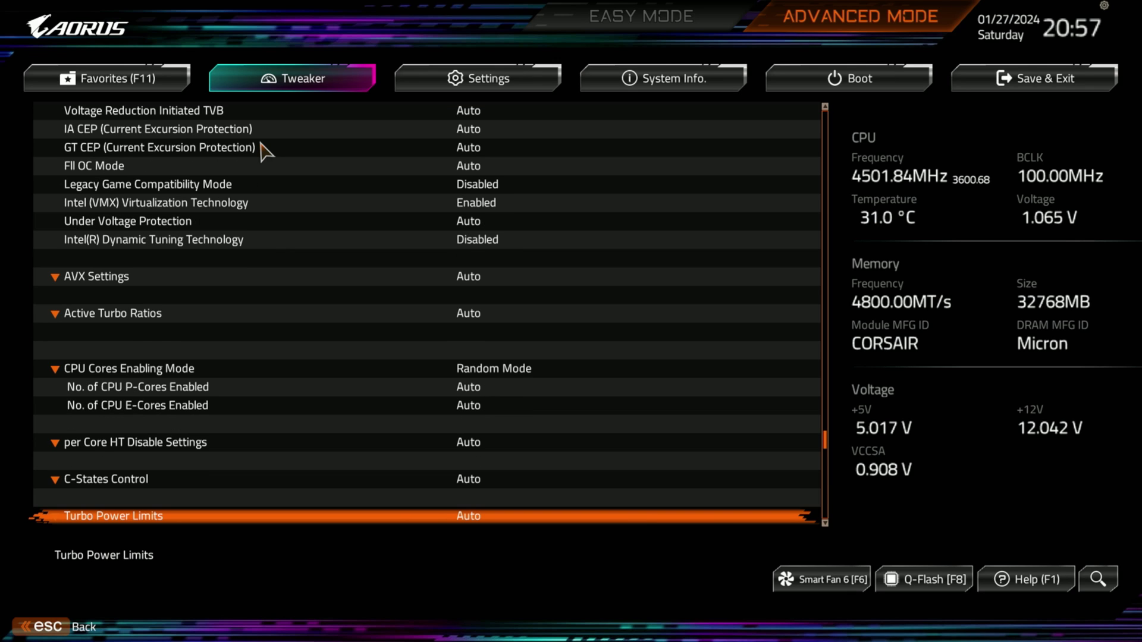
key(Down)
key(Down)
key(Down)
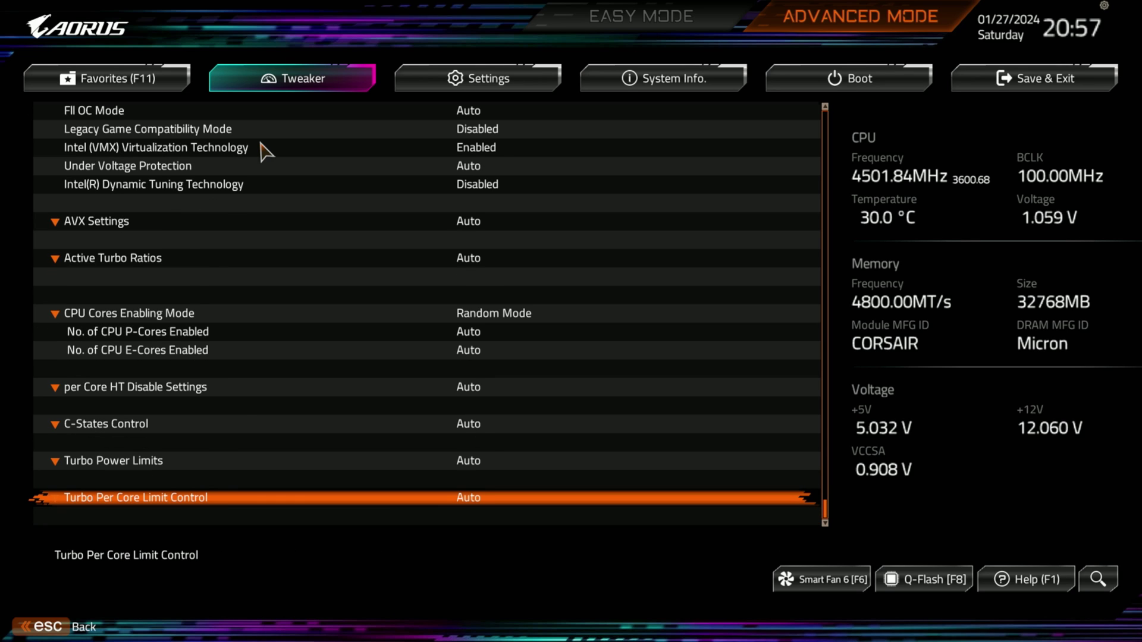
key(Down)
key(Up)
key(Up)
key(Down)
key(Up)
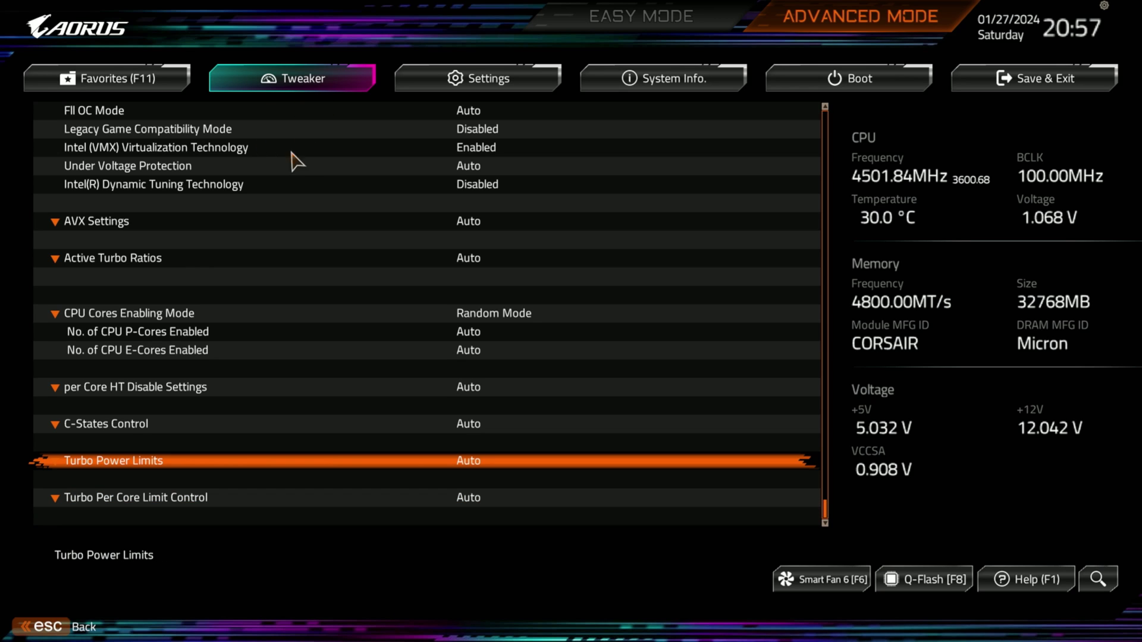
key(Escape)
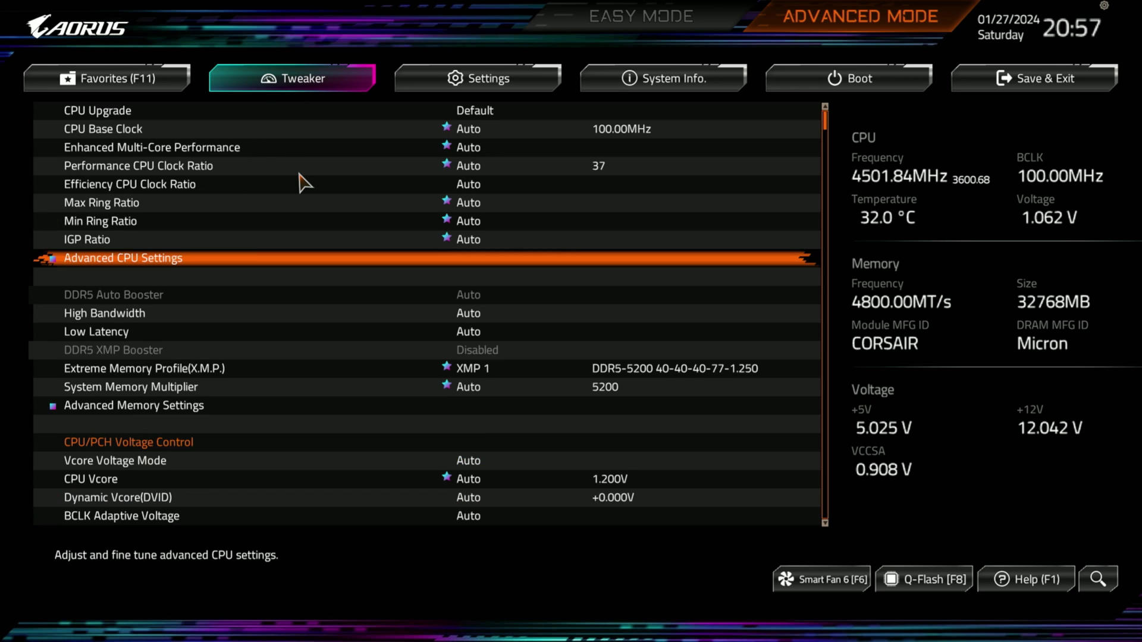
key(Down)
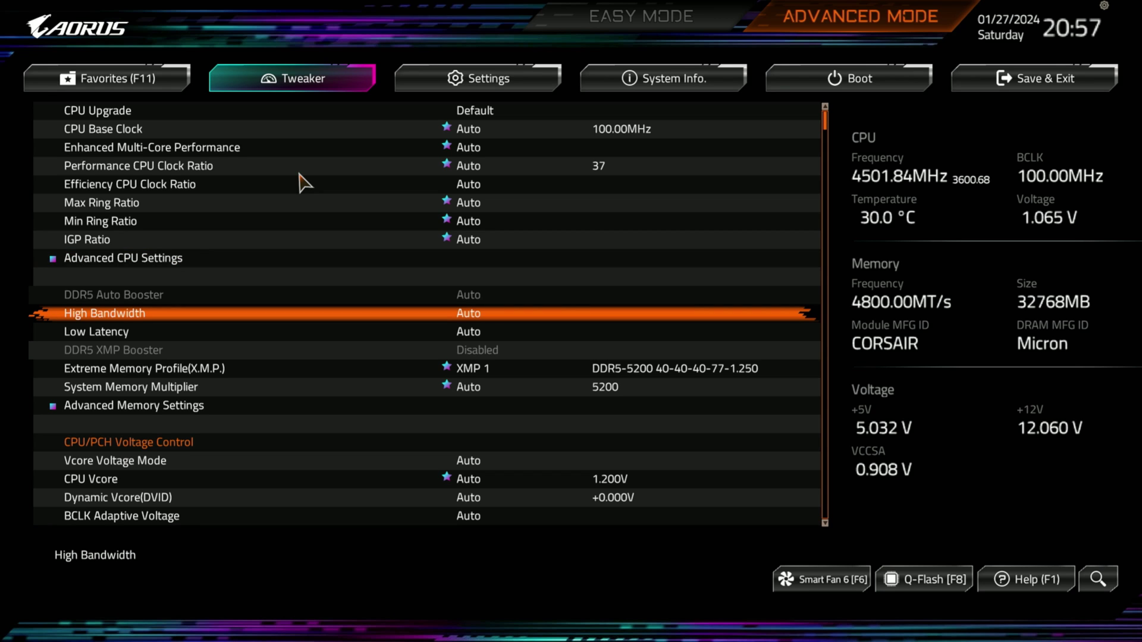
key(Down)
key(Down)
key(Down)
key(Down)
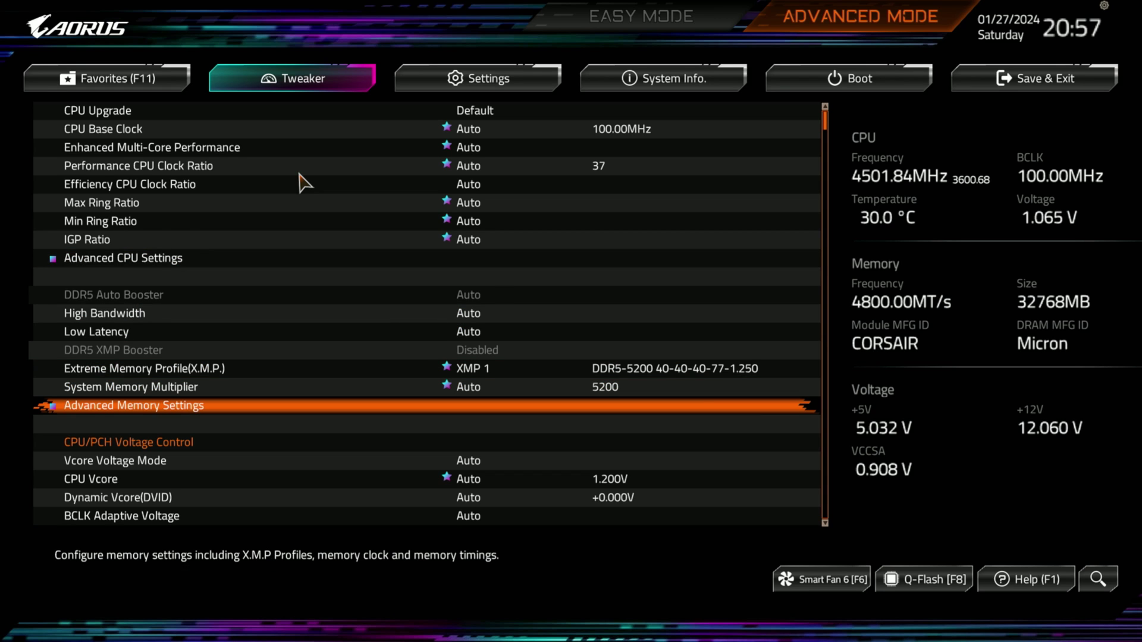
key(Return)
key(Down)
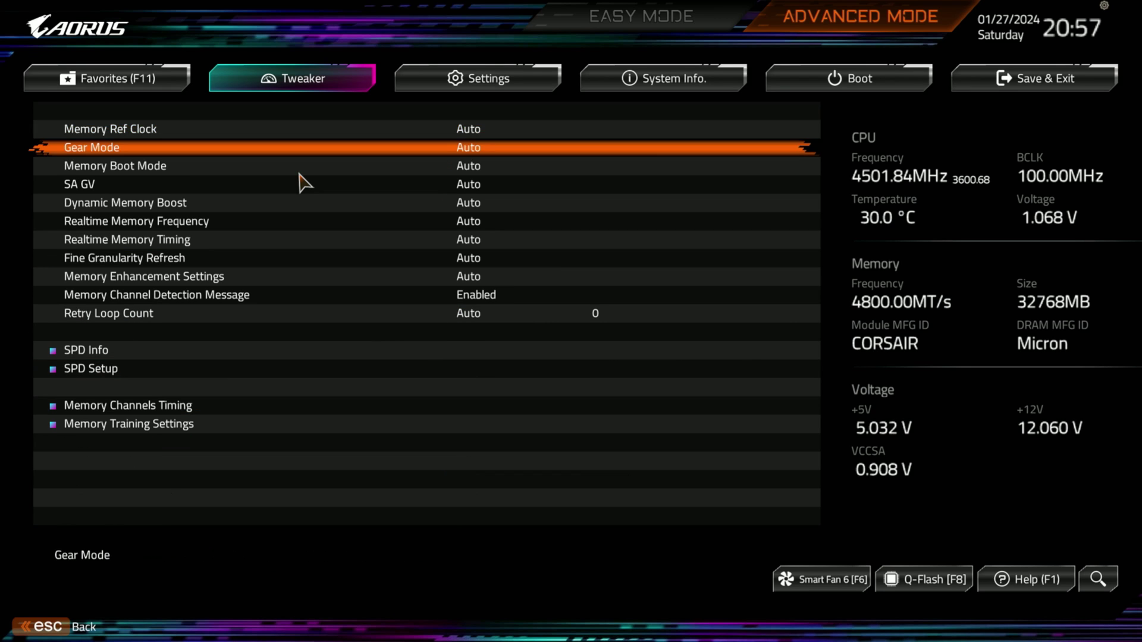
key(Down)
key(Down)
key(Down)
key(Down)
key(Down)
key(Down)
key(Down)
key(Down)
key(Down)
key(Down)
key(Down)
key(Down)
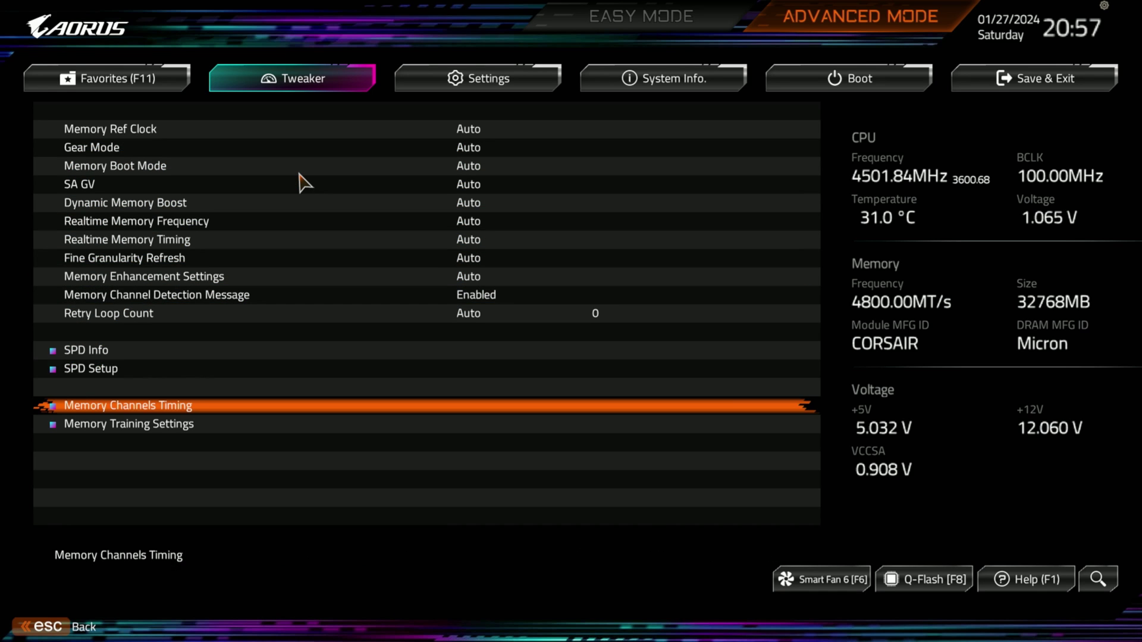
key(Up)
key(Up)
key(Down)
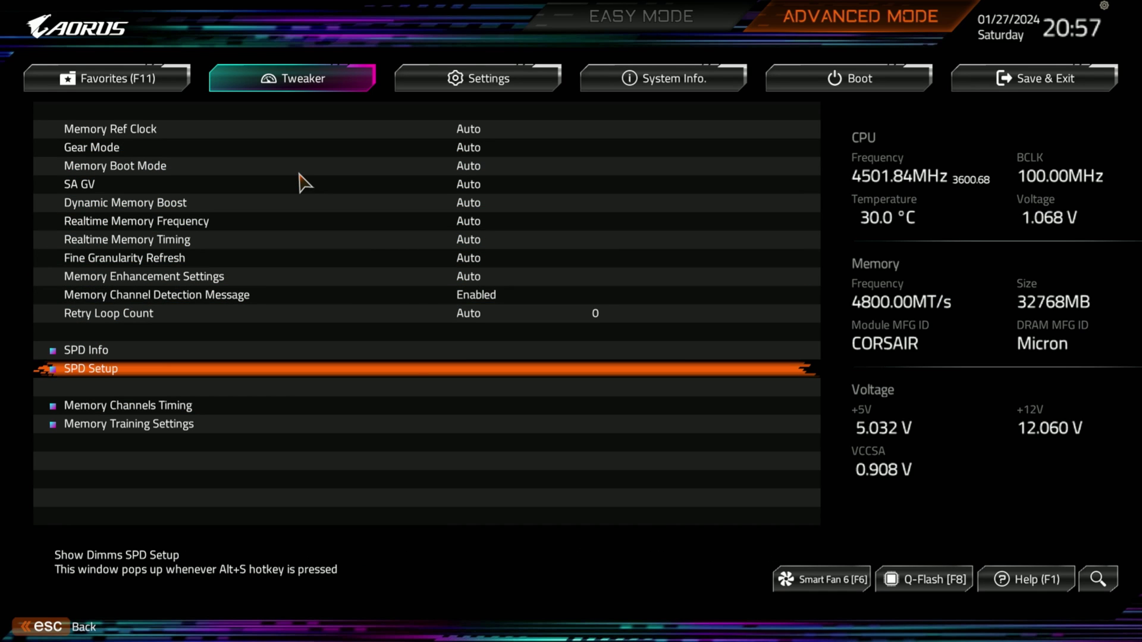
key(Down)
key(Return)
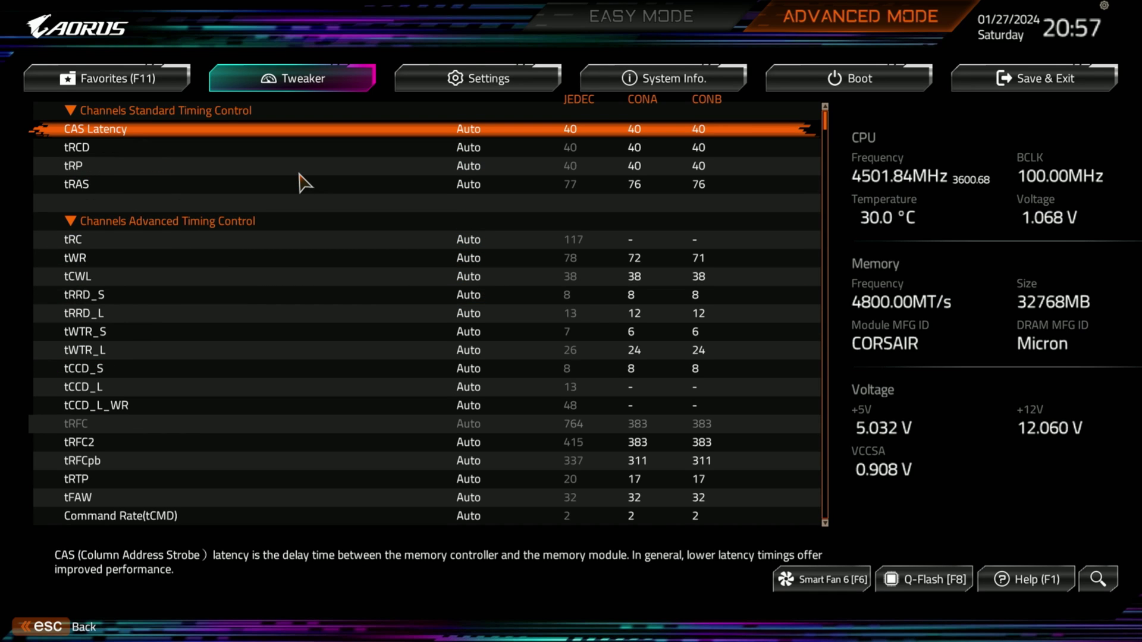
key(Escape)
key(Down)
key(Return)
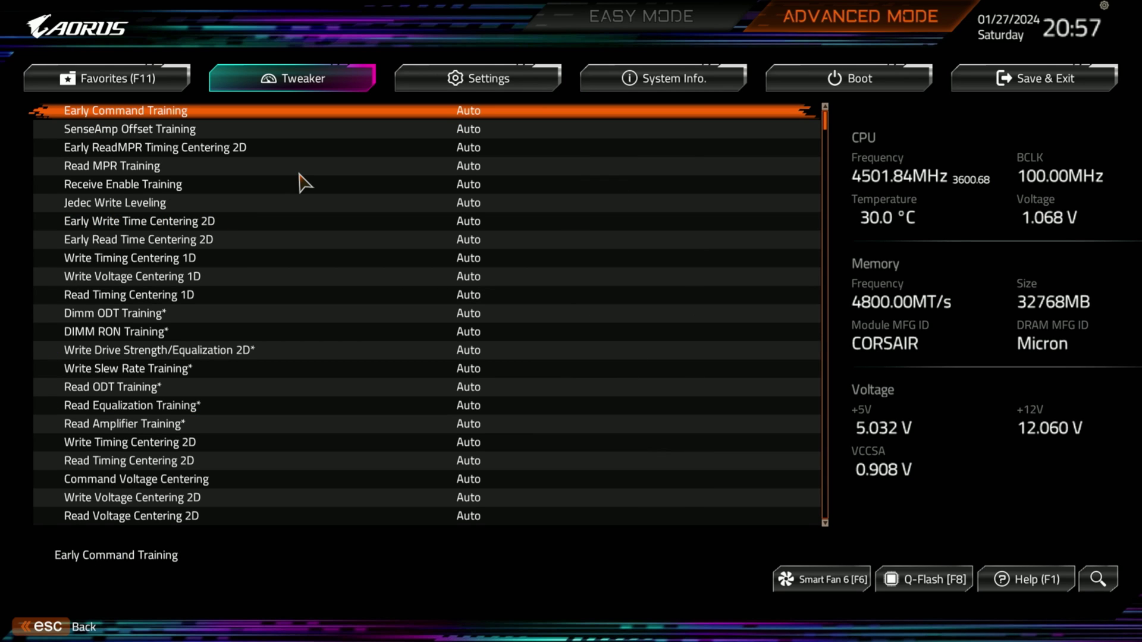
key(Escape)
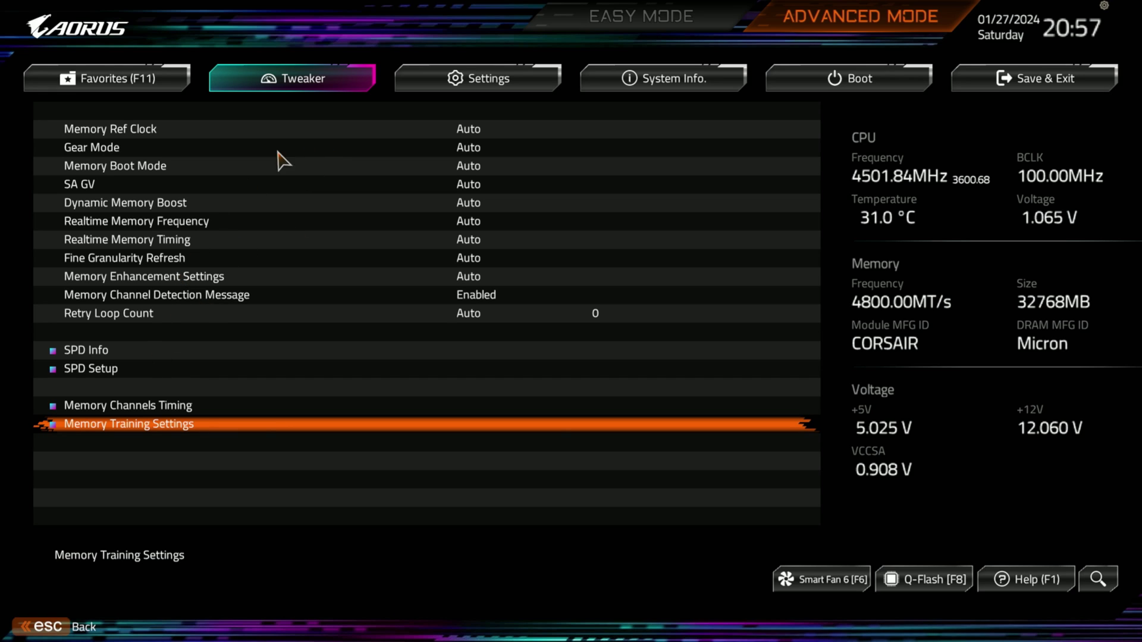
key(Escape)
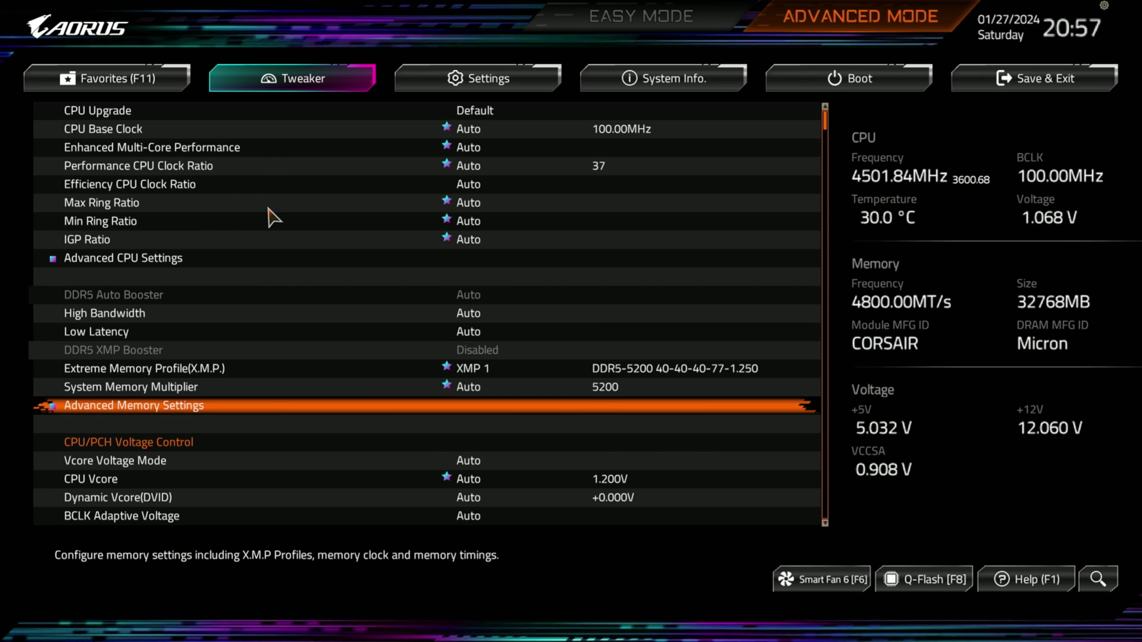
Step: Review Vcore Voltage Mode, CPU Vcore, Dynamic Vcore (DVID) and CPU Graphics Voltage (VAXG), all Auto
key(Down)
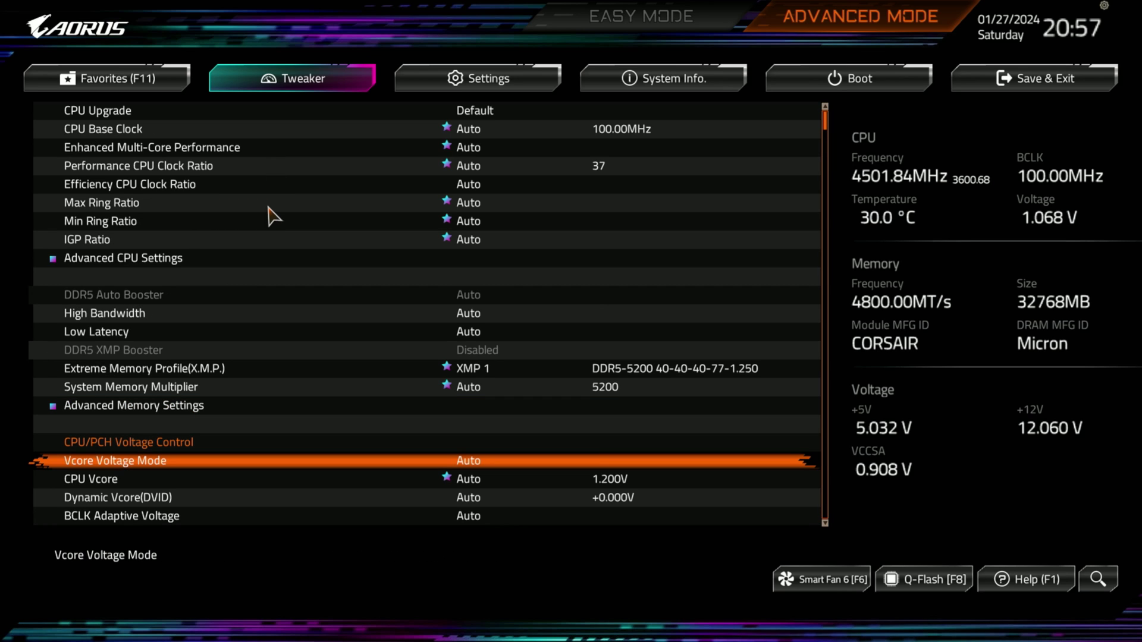
key(Down)
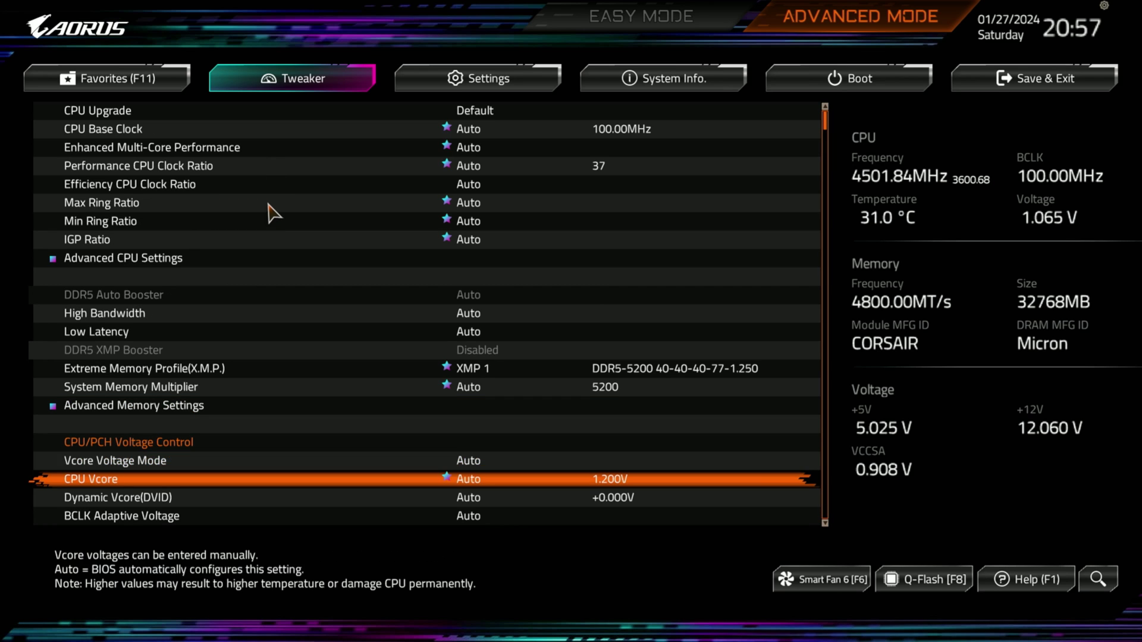
key(Up)
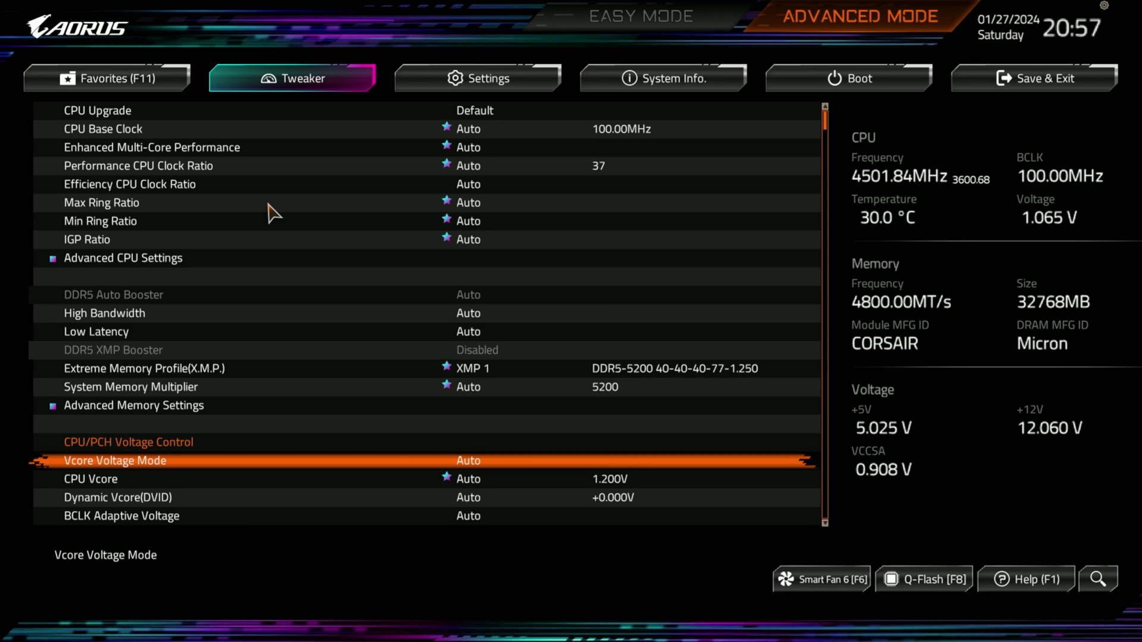
key(Down)
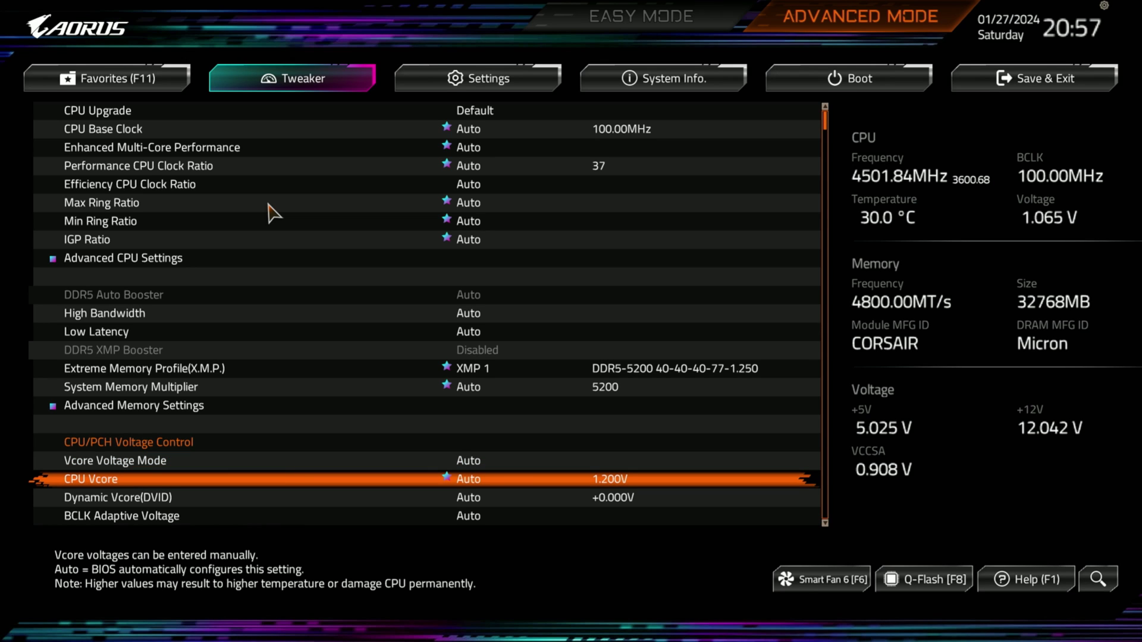
key(Down)
key(Down)
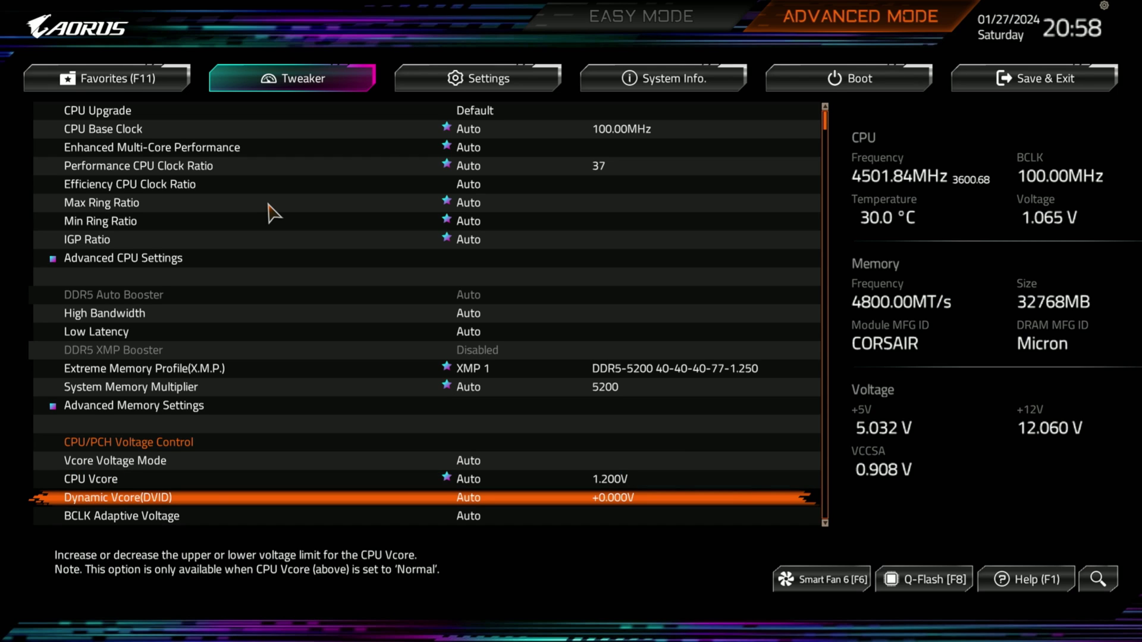
key(Down)
key(Down)
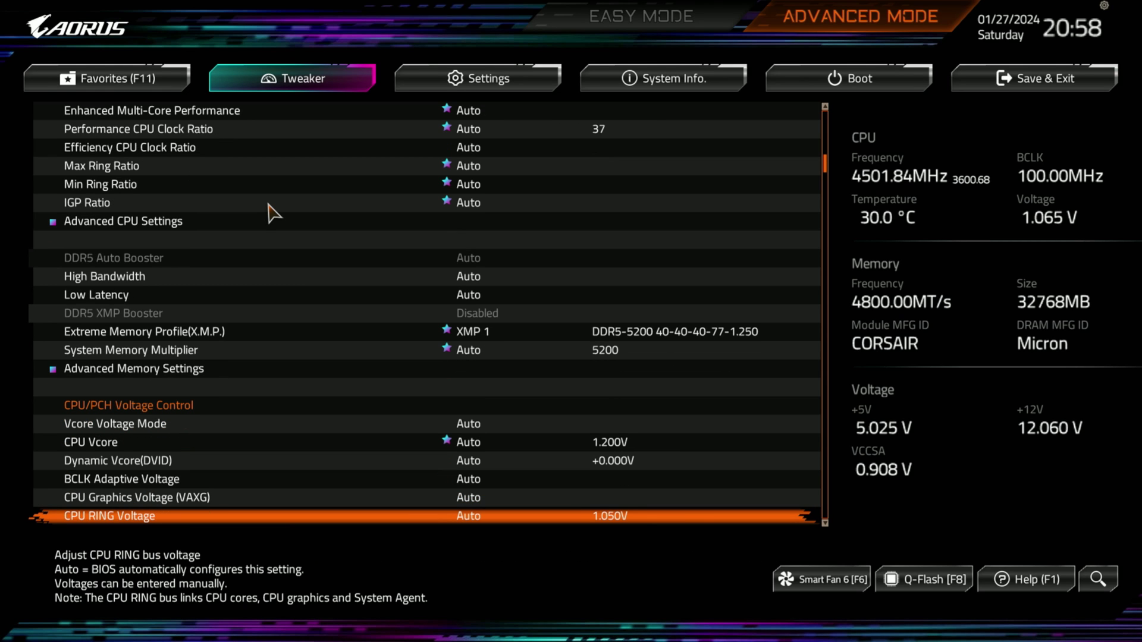
key(Up)
Step: Continue through CPU RING Voltage, Internal L2Atom, VCCSA, VCCIN AUX and VCC1P05 to V0P82 PCH
key(Down)
key(Down)
key(Down)
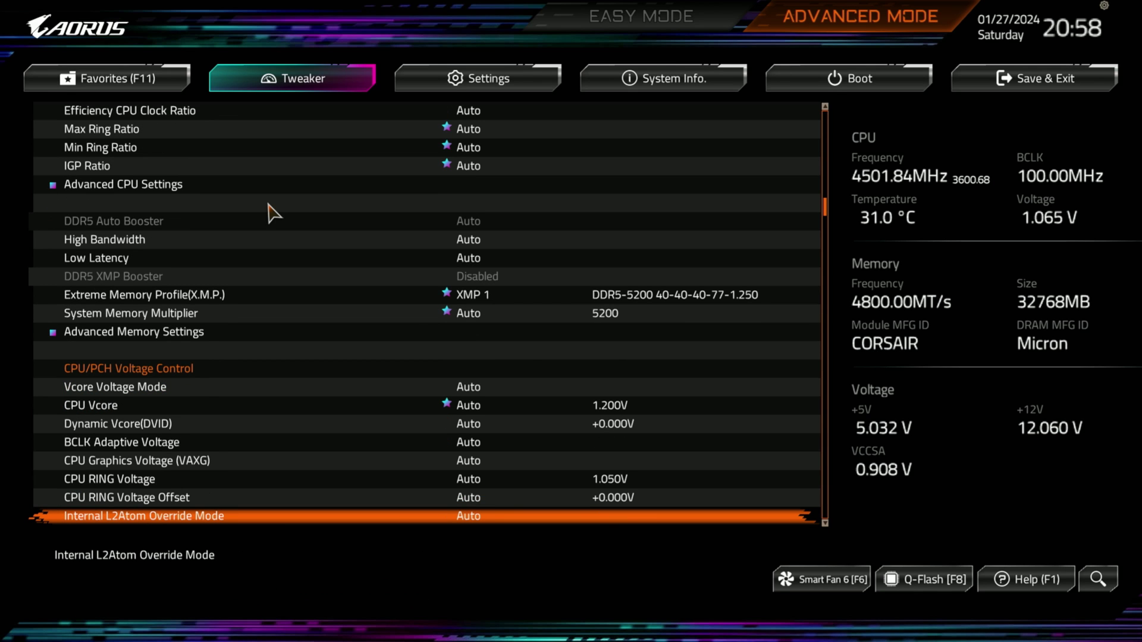
key(Down)
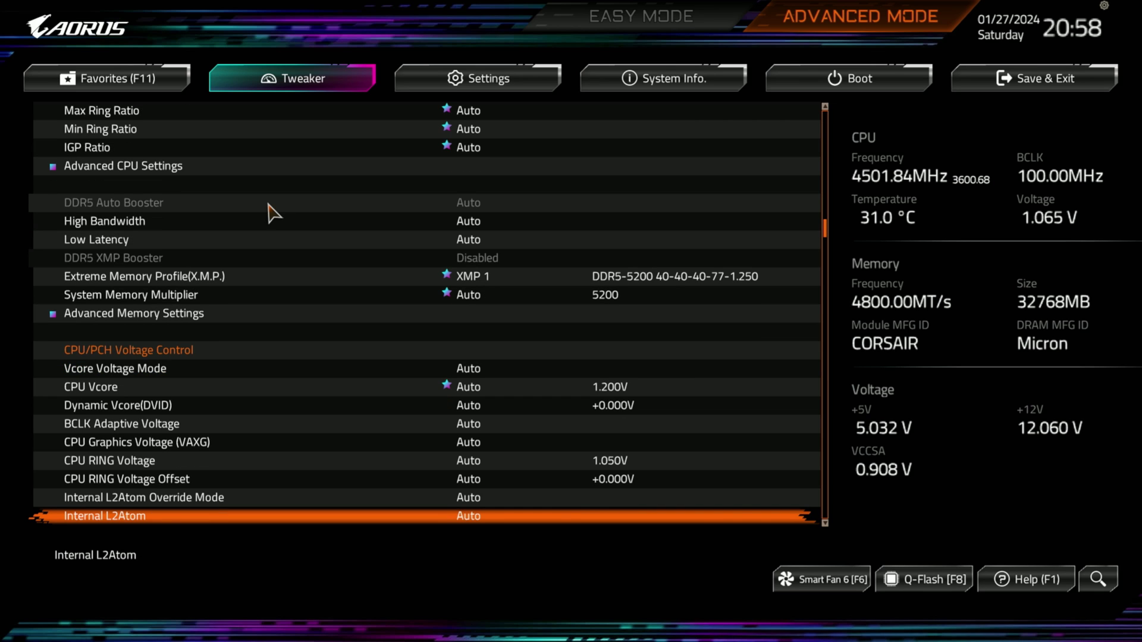
key(Down)
key(Down)
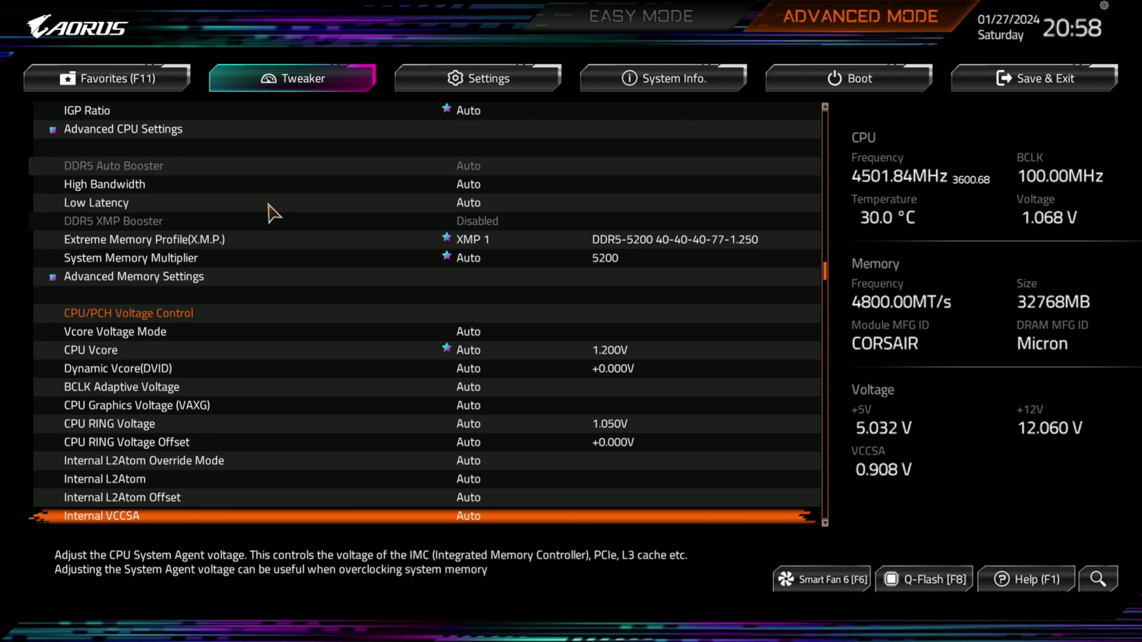
key(Down)
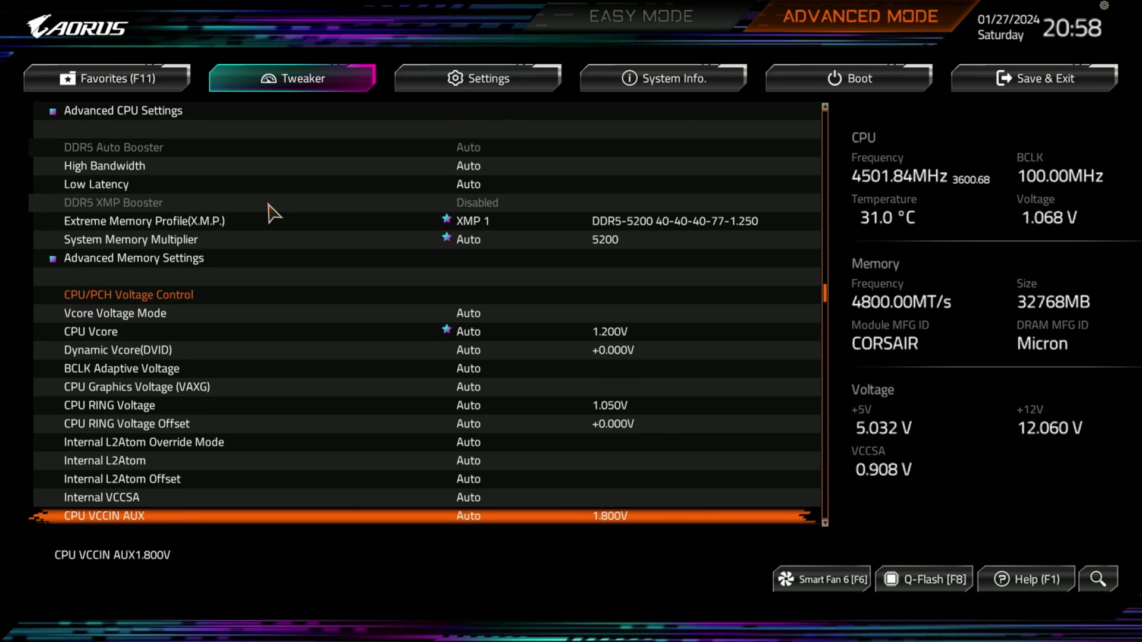
key(Down)
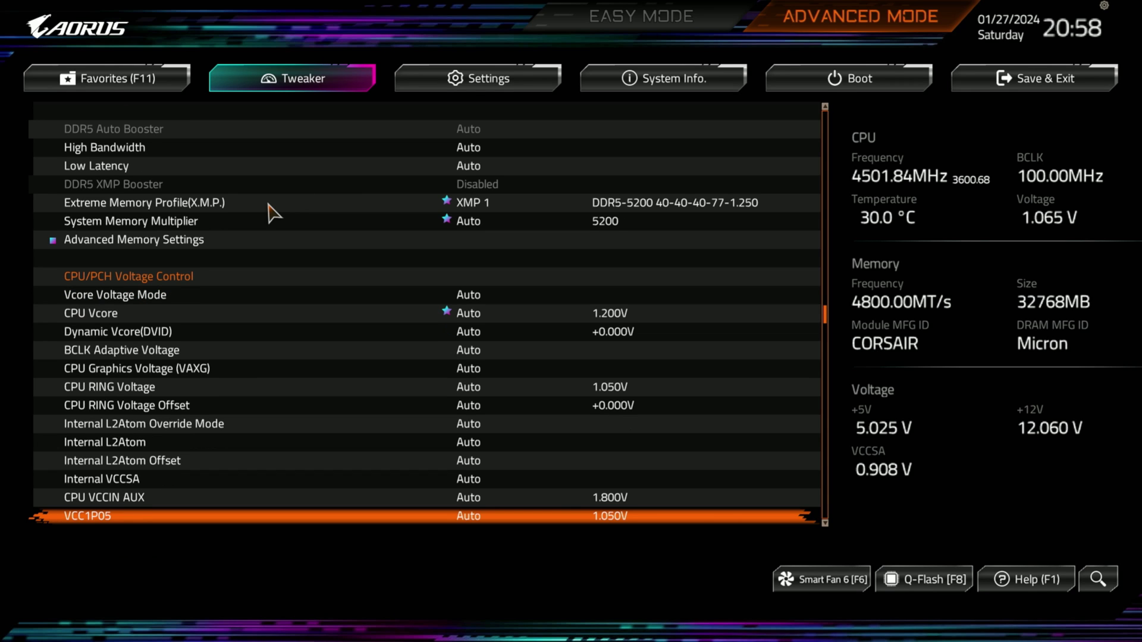
key(Up)
key(Down)
key(Down)
key(Down)
key(Down)
key(Down)
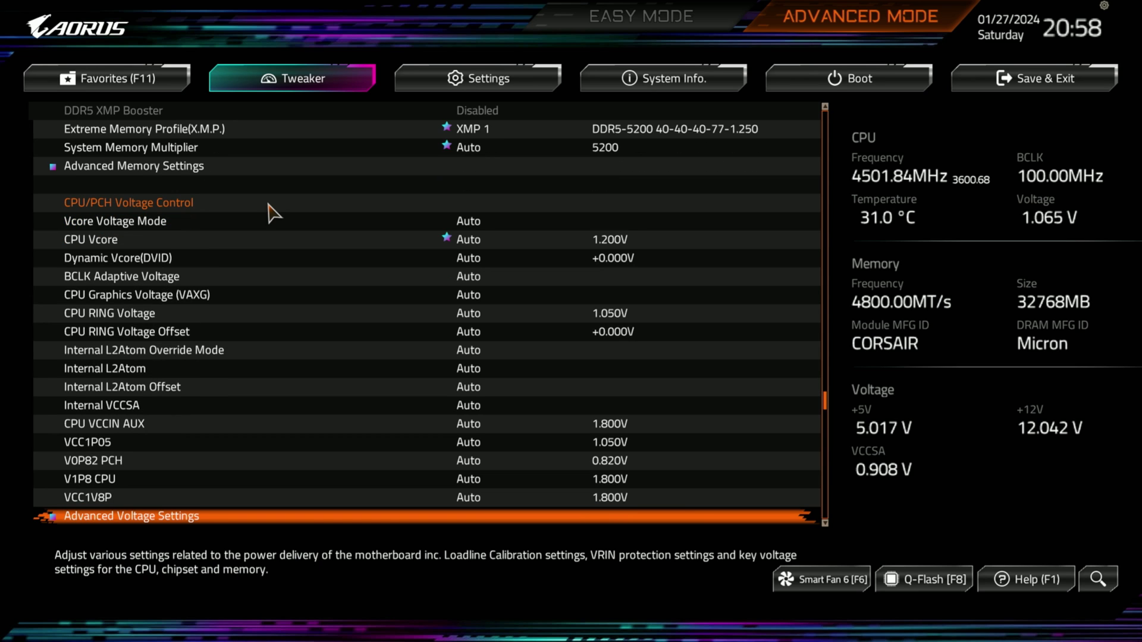
Step: Open Advanced Voltage Settings and scan the PLL overvoltage items down to CPU/VRM Settings
key(Up)
key(Down)
key(Return)
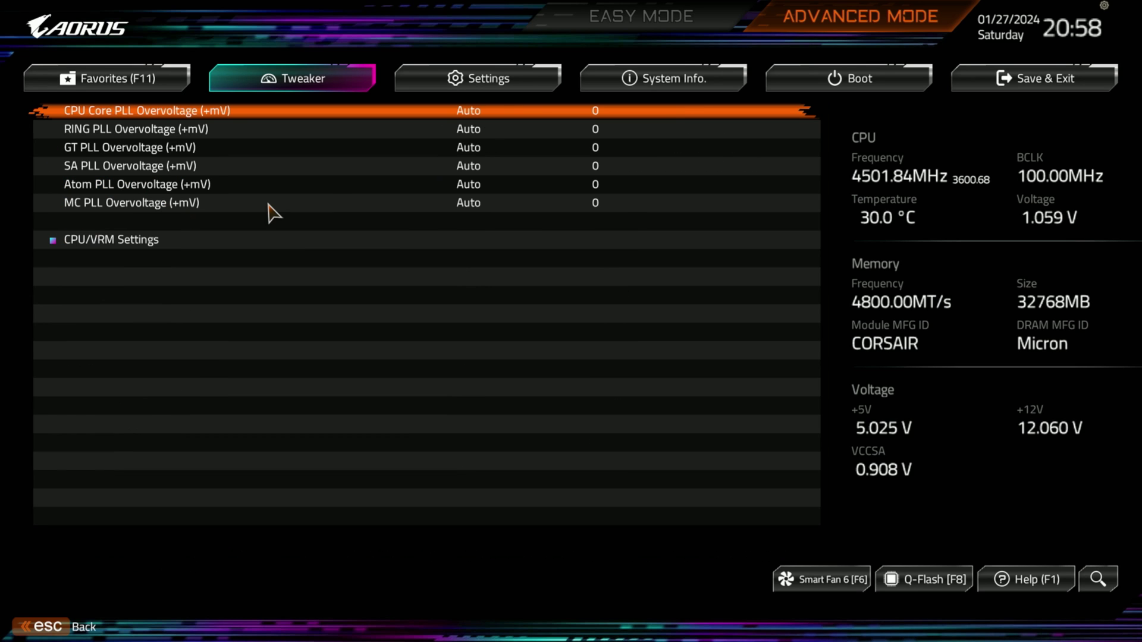
key(Down)
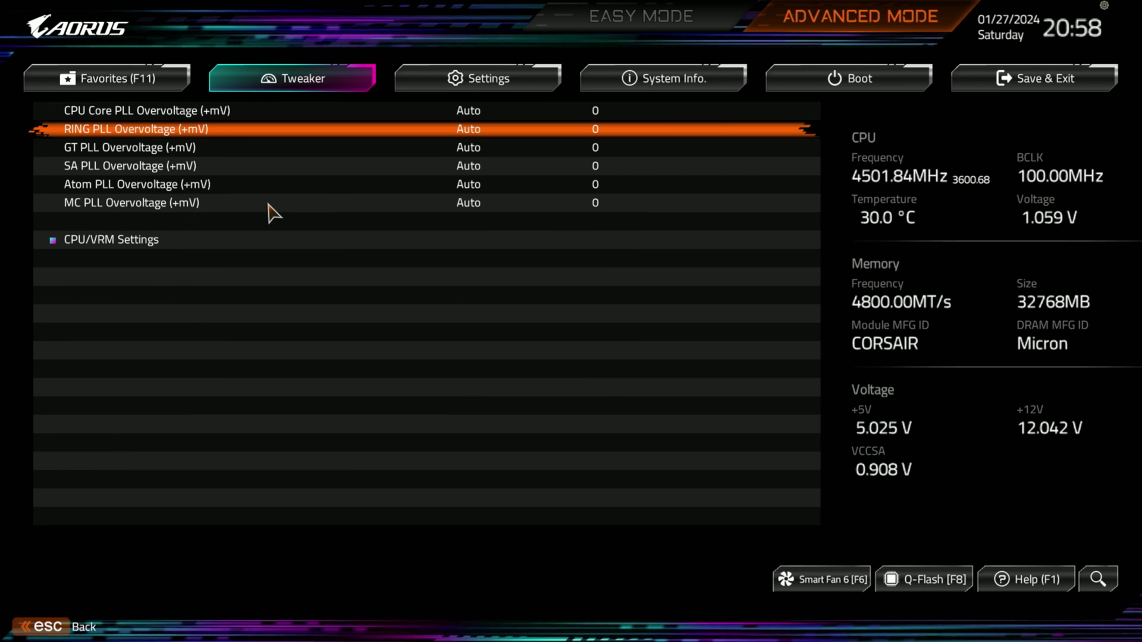
key(Down)
key(Down)
key(Down)
key(Down)
key(Down)
key(Down)
key(Up)
Step: In CPU/VRM Settings, view CPU Vcore Loadline Calibration and CPU Vcore Current Protection
key(Return)
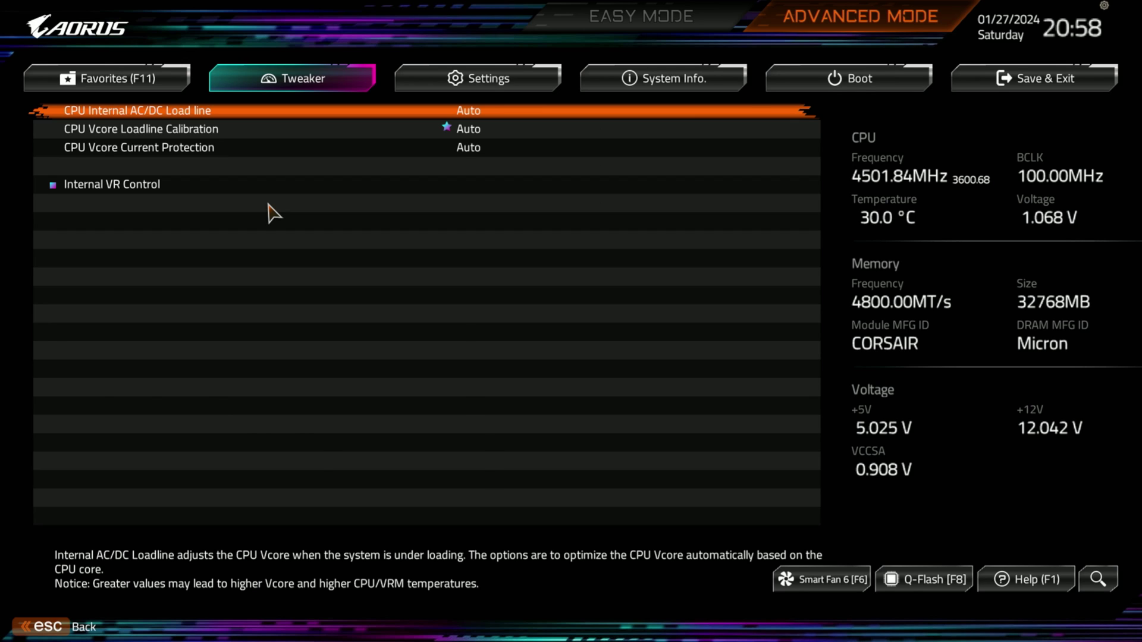
key(Down)
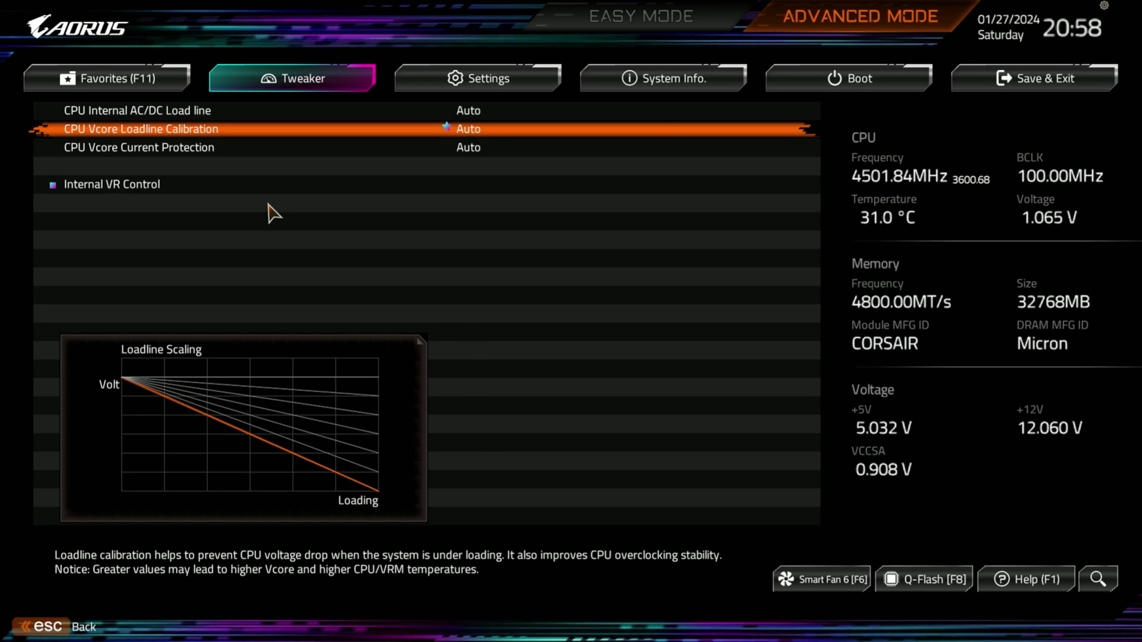
key(Down)
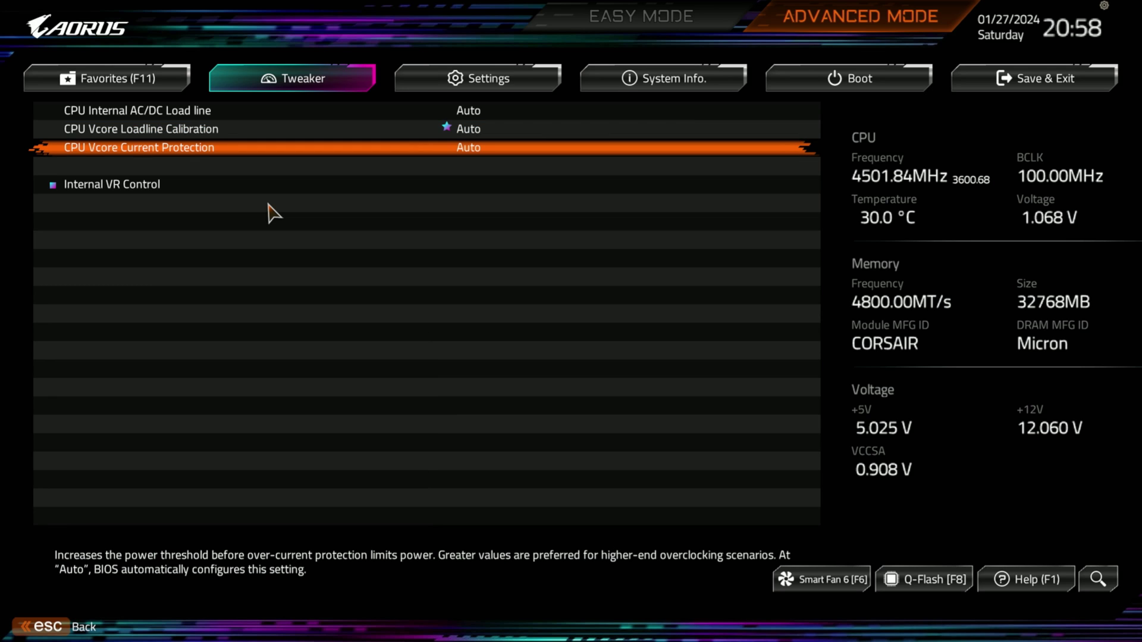
key(Down)
Step: Check GT VR Config Enable under Internal VR Control, leave it Disabled, and back out
key(Return)
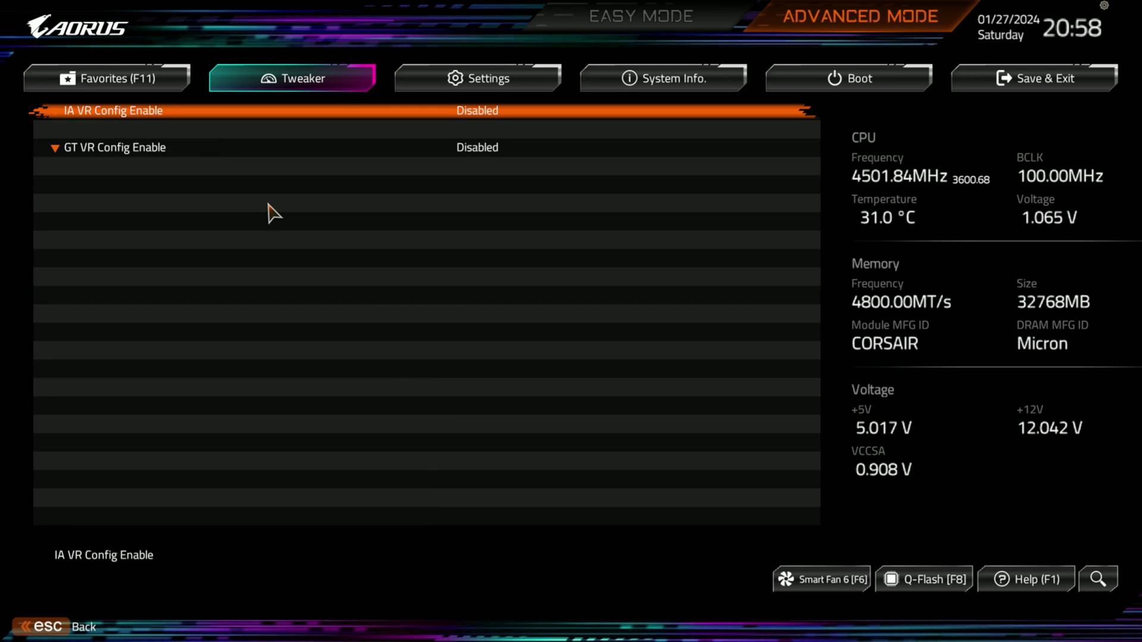
key(Down)
key(Up)
key(Down)
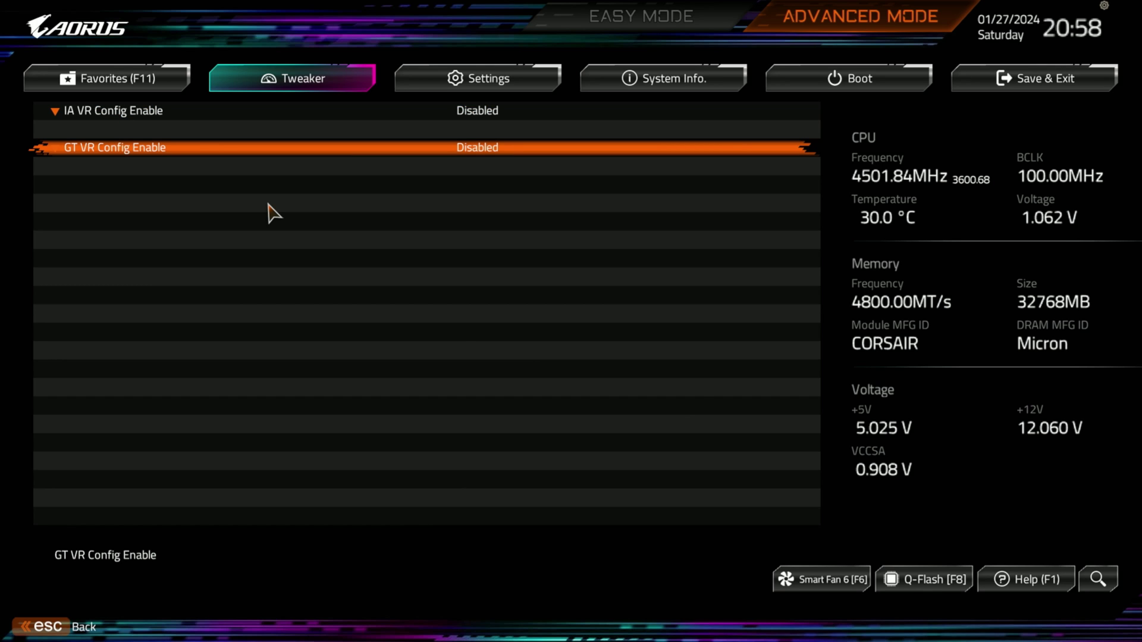
key(Return)
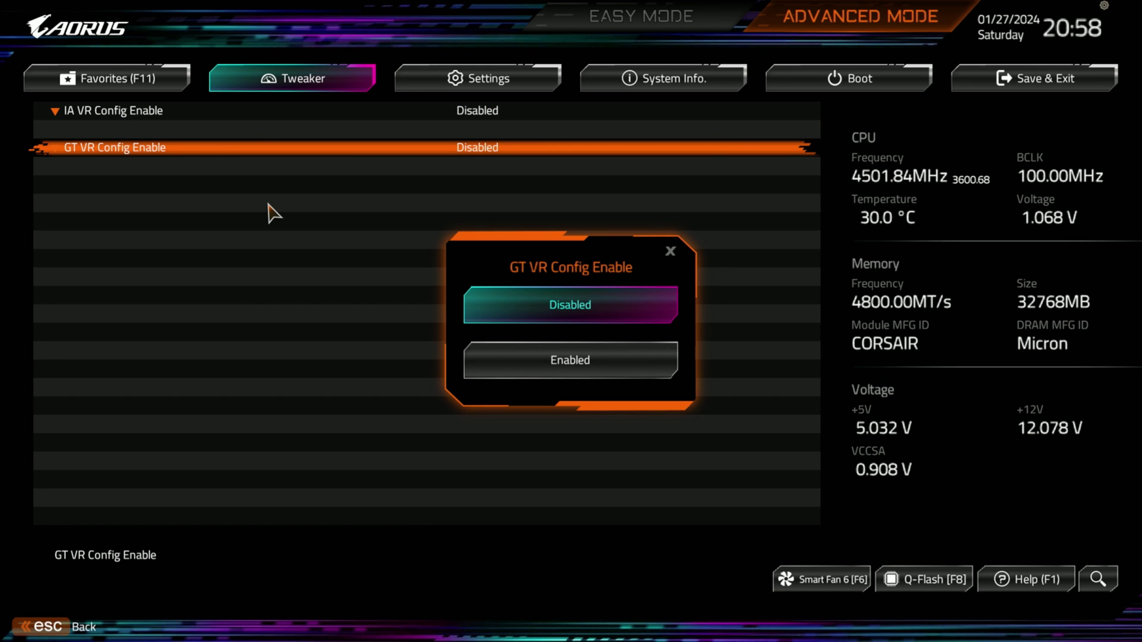
key(Escape)
key(Escape)
key(Escape)
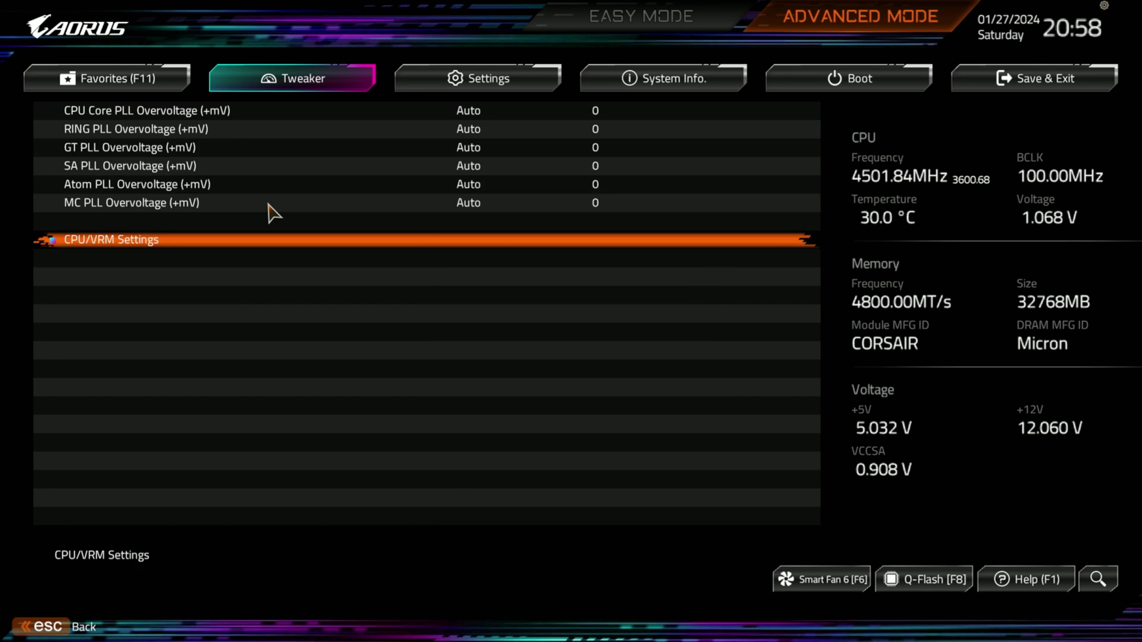
key(Escape)
Step: Look over the DRAM voltages and DDR5 Voltage Control submenu, then move to the Settings tab
key(Down)
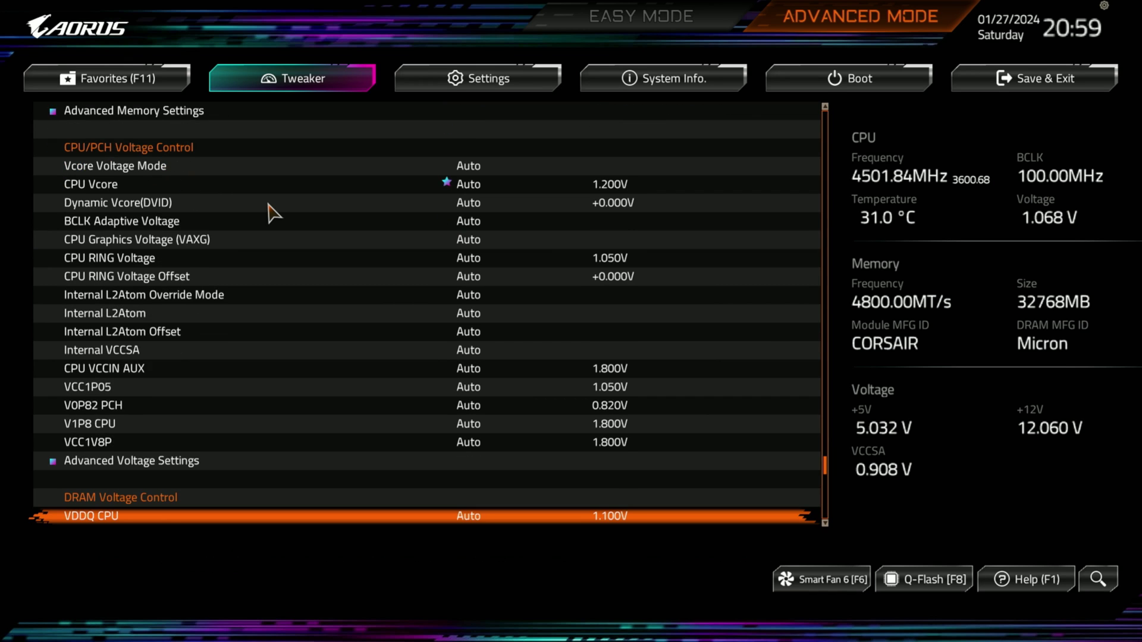
key(Down)
key(Down)
key(Down)
key(Down)
key(Down)
key(Up)
key(Up)
key(Up)
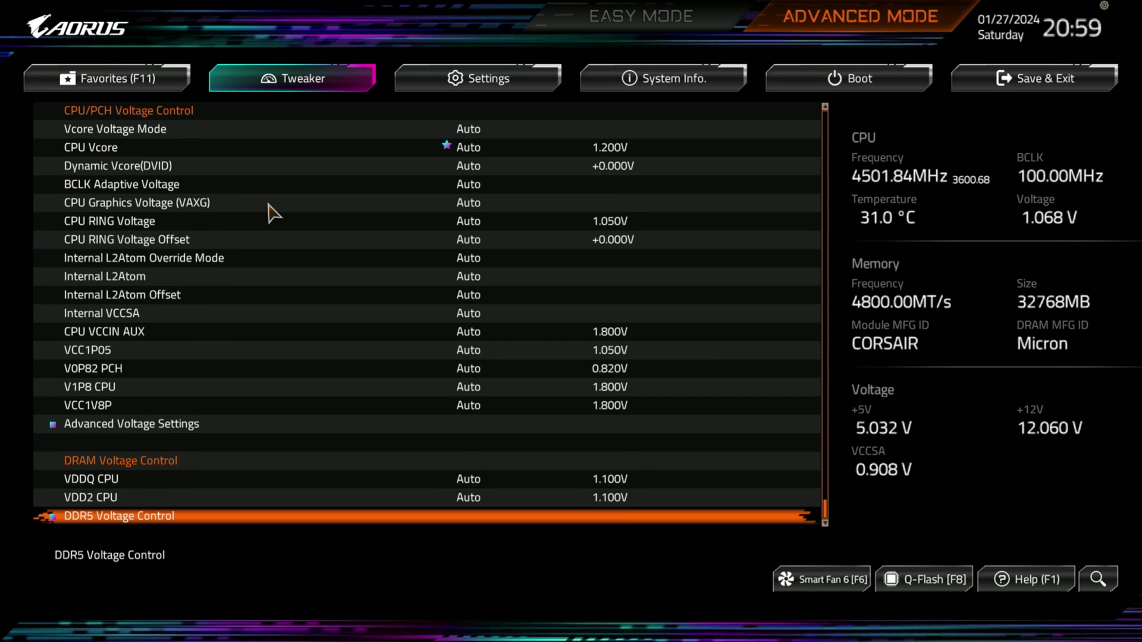
key(Up)
key(Up)
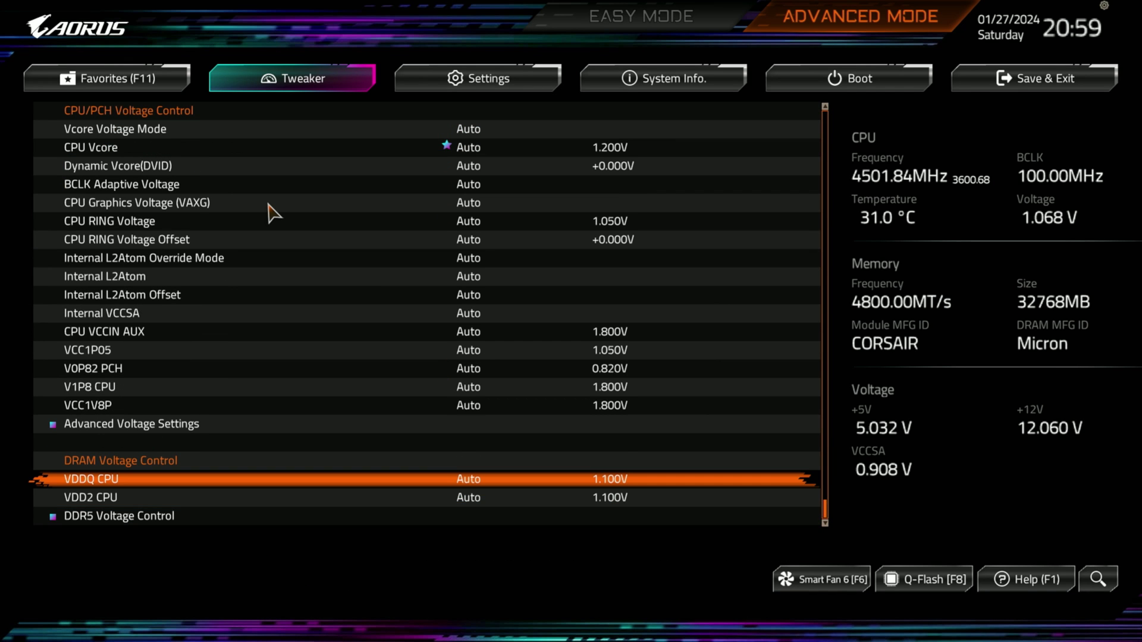
key(Down)
key(Down)
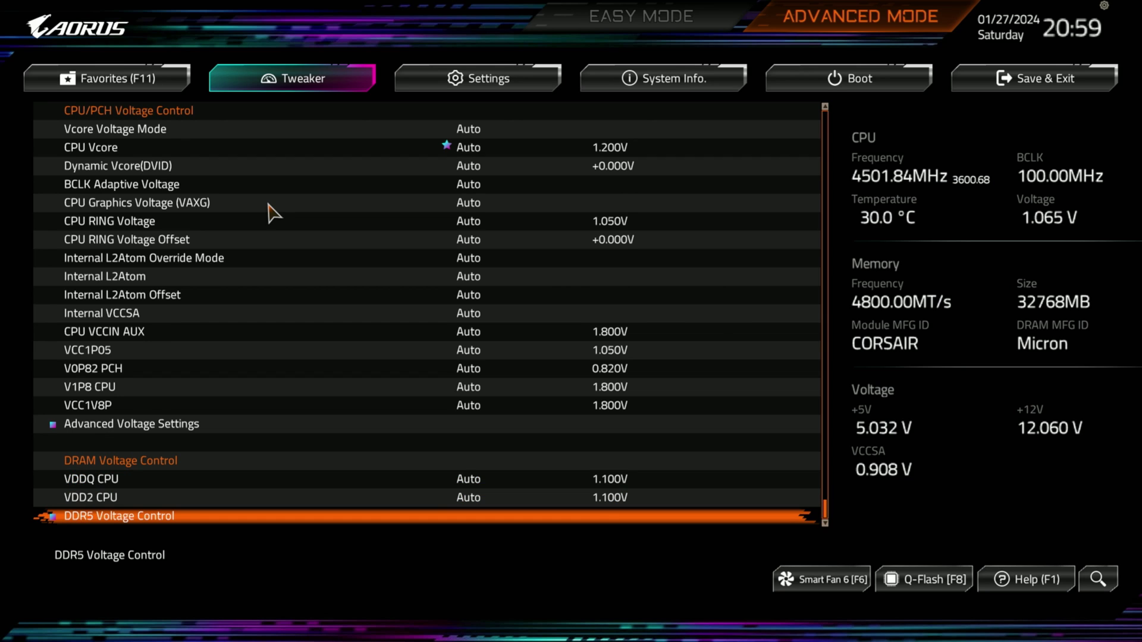
key(Return)
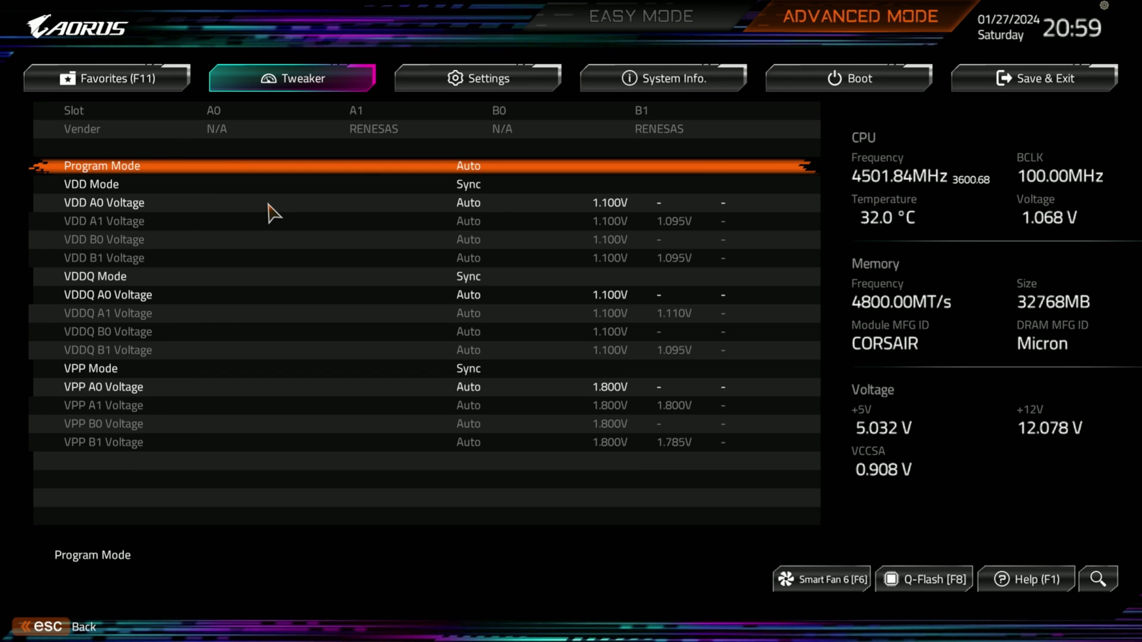
key(Escape)
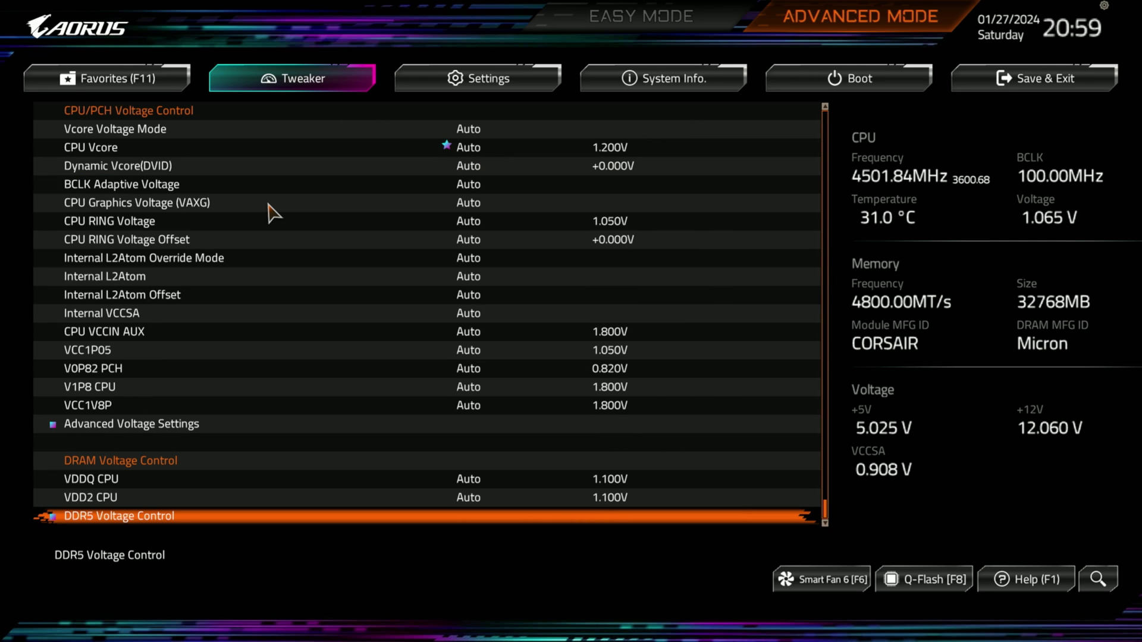
key(Right)
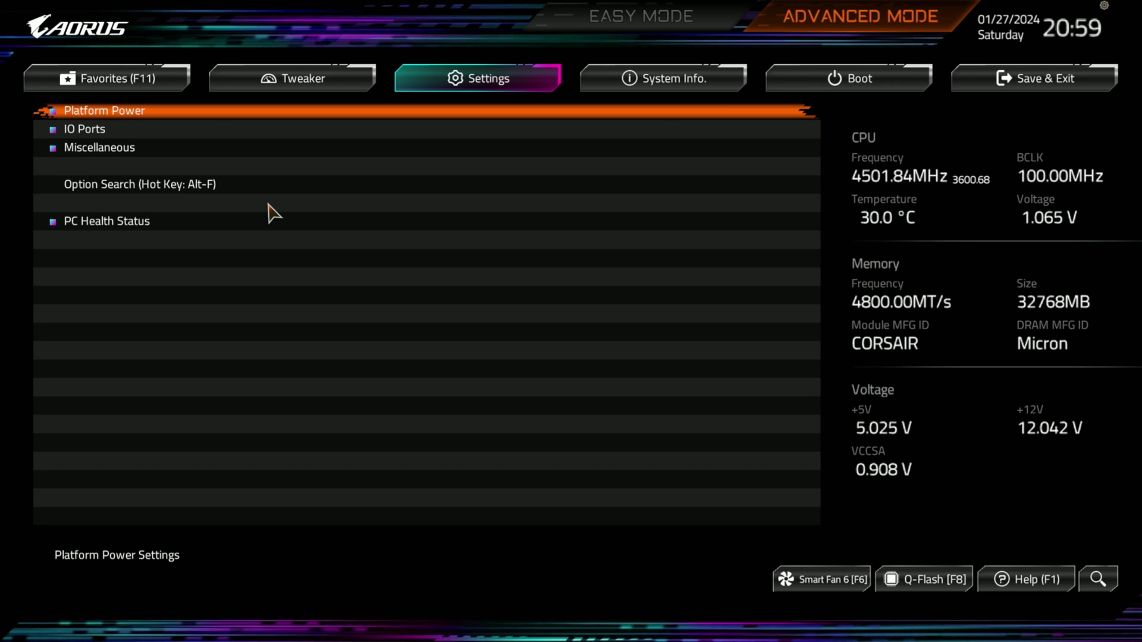
Step: Open Platform Power and step through Resume by Alarm, RC6, Native ASPM and AC BACK
key(Return)
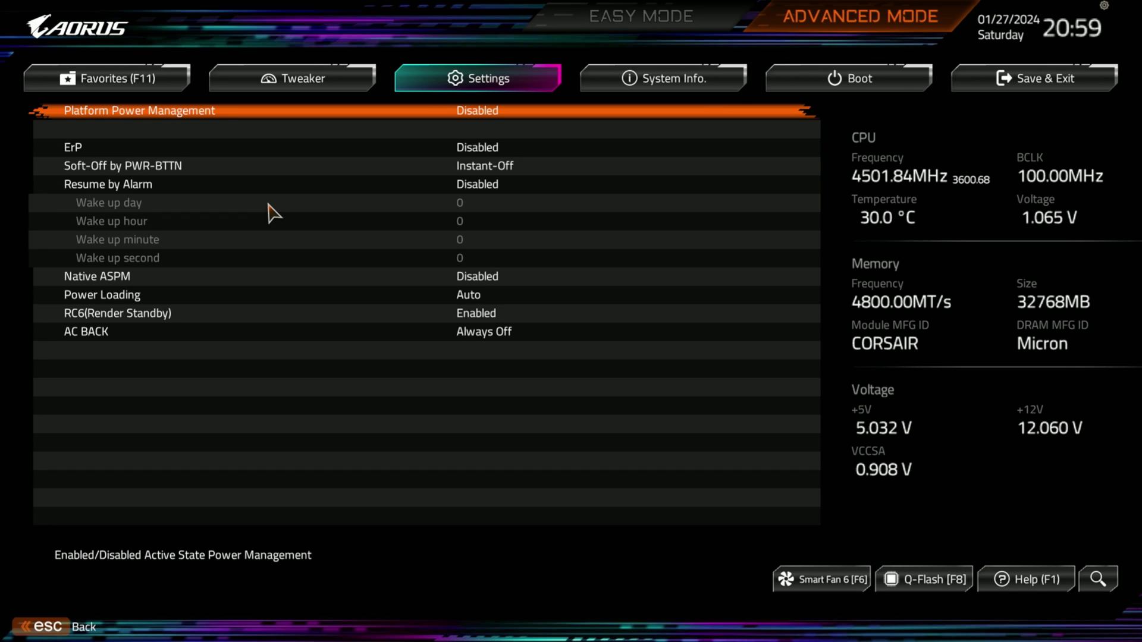
key(Down)
key(Down)
key(Down)
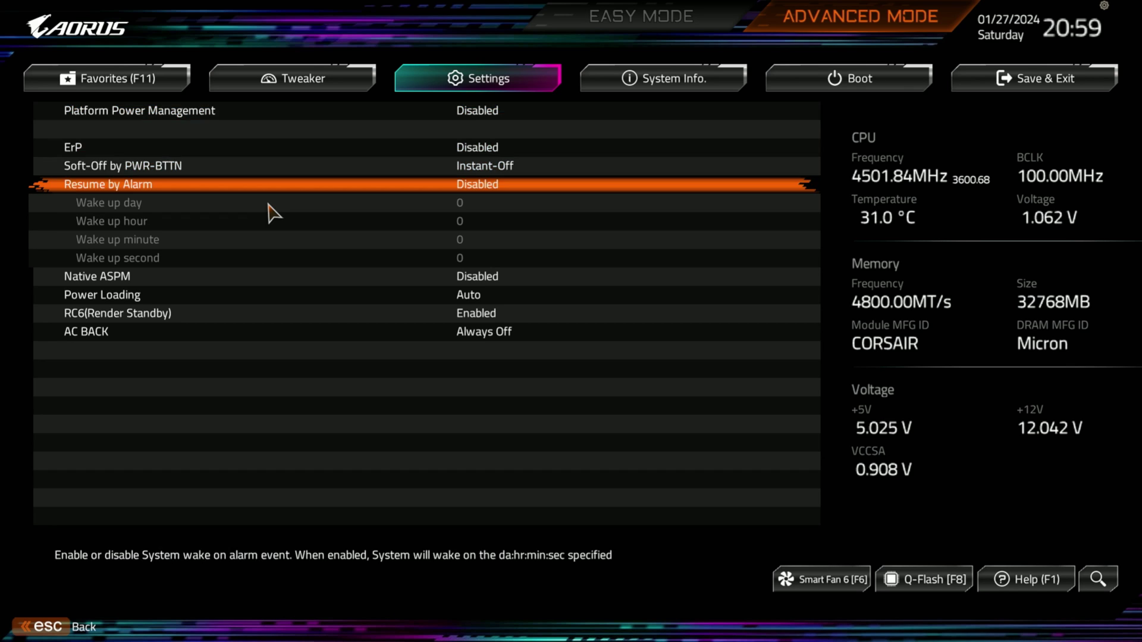
key(Down)
key(Down)
key(Down)
key(Up)
key(Up)
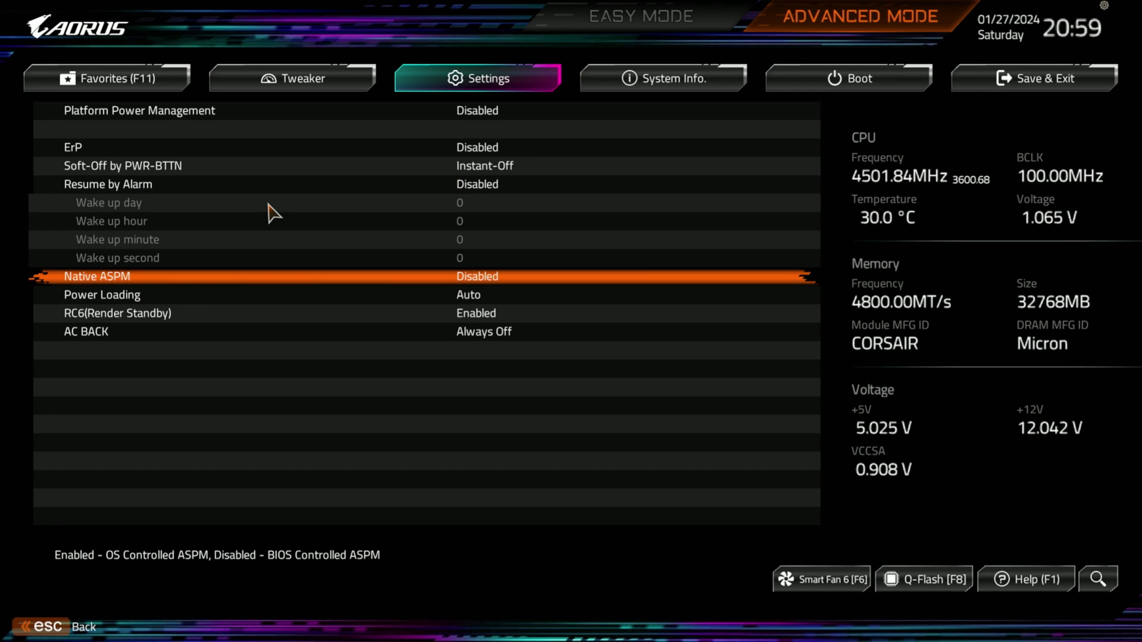
key(Down)
key(Down)
key(Down)
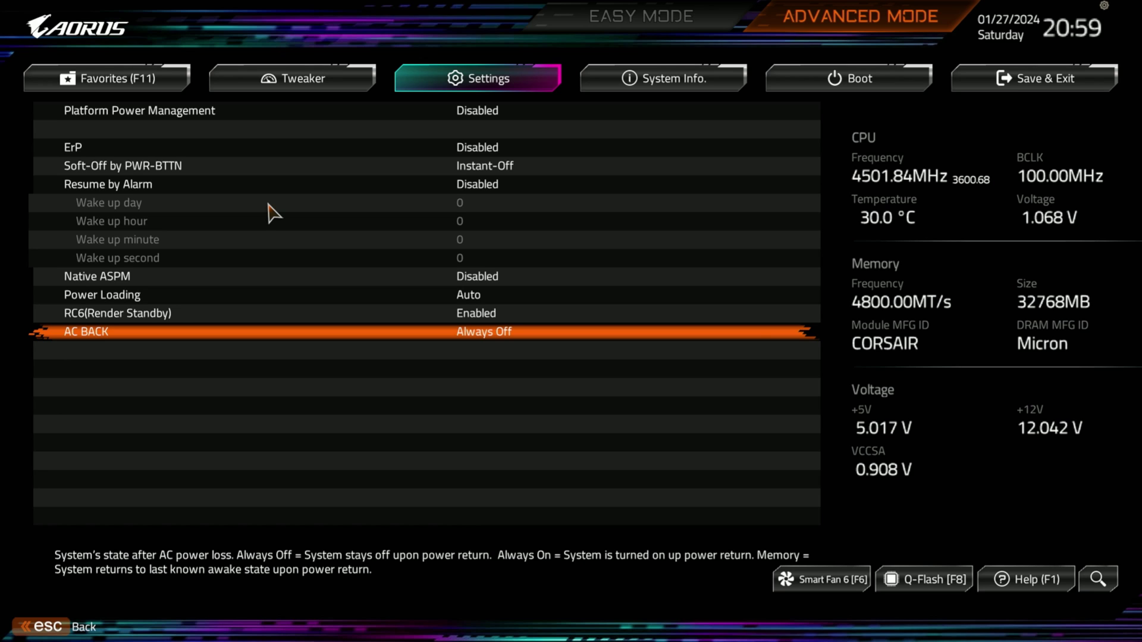
key(Up)
key(Up)
key(Up)
key(Up)
key(Up)
key(Up)
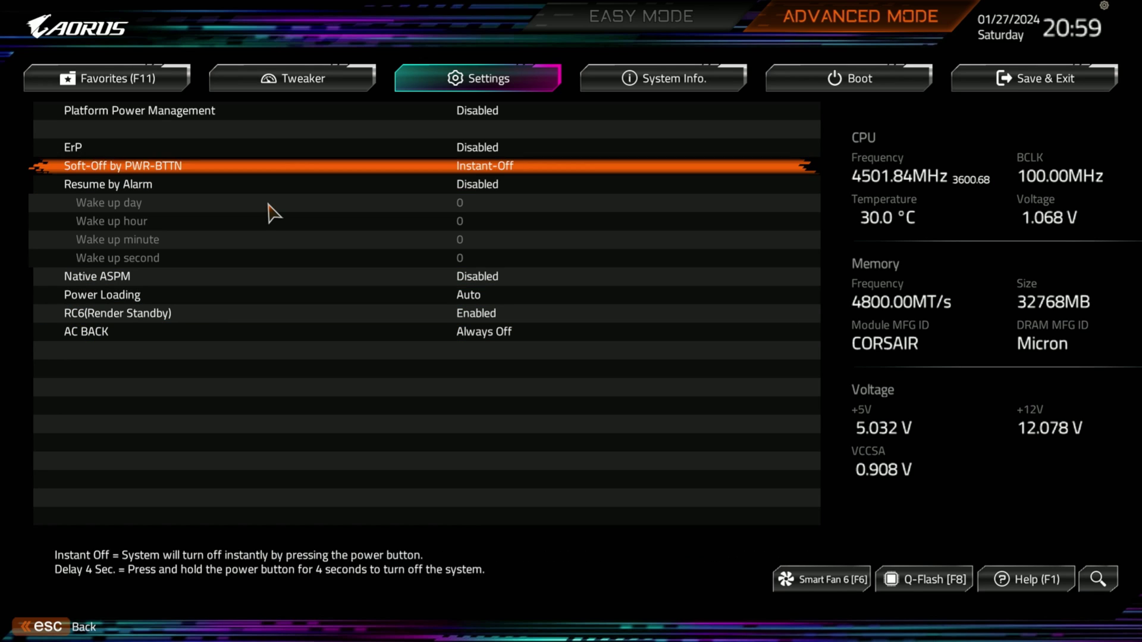
Step: Go from Platform Power into IO Ports and check Initial Display Output and Internal Graphics
key(Escape)
key(Down)
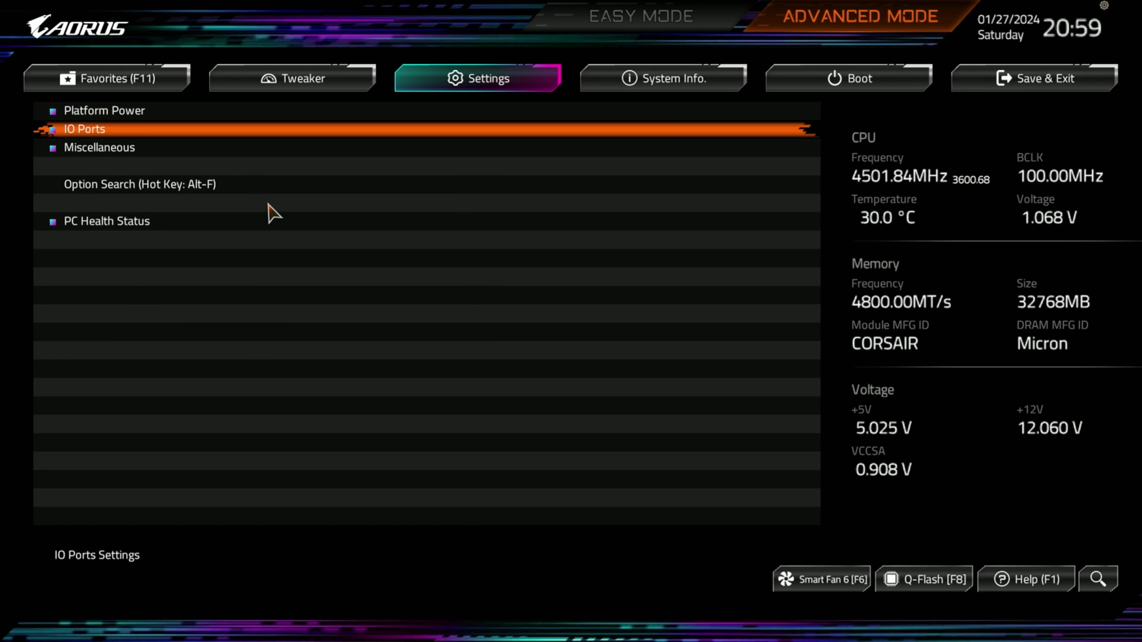
key(Return)
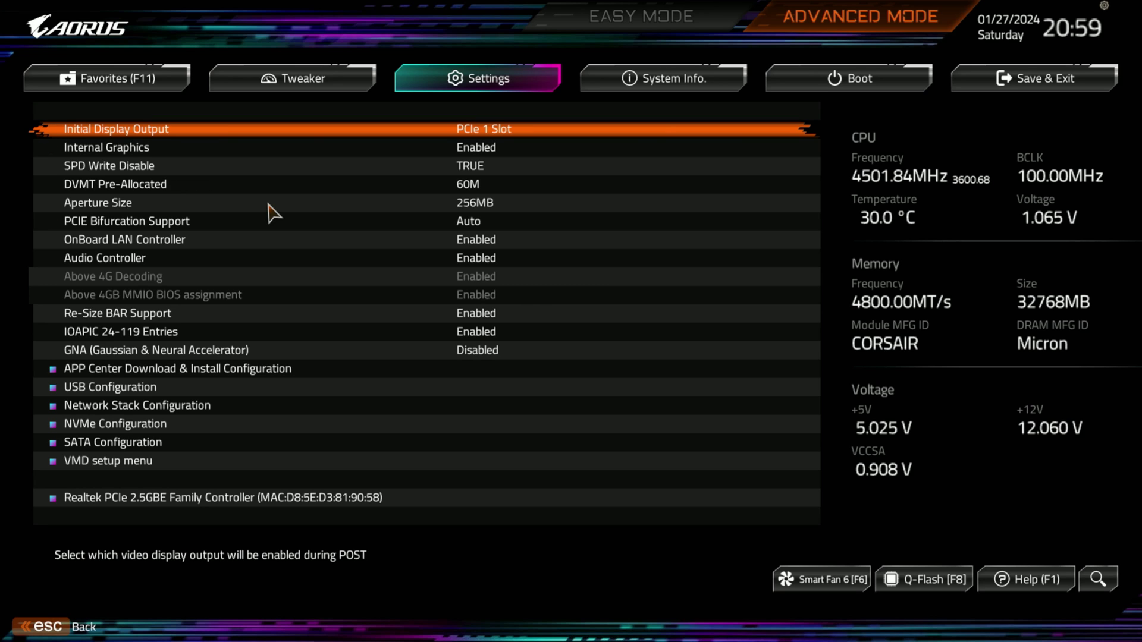
key(Down)
key(Up)
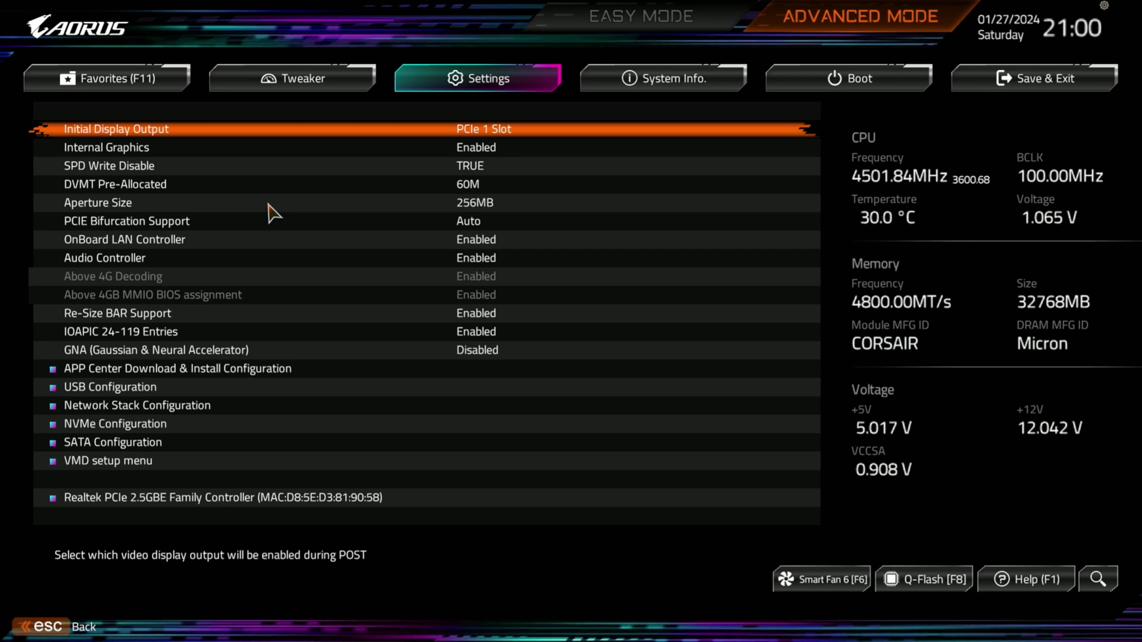
key(Down)
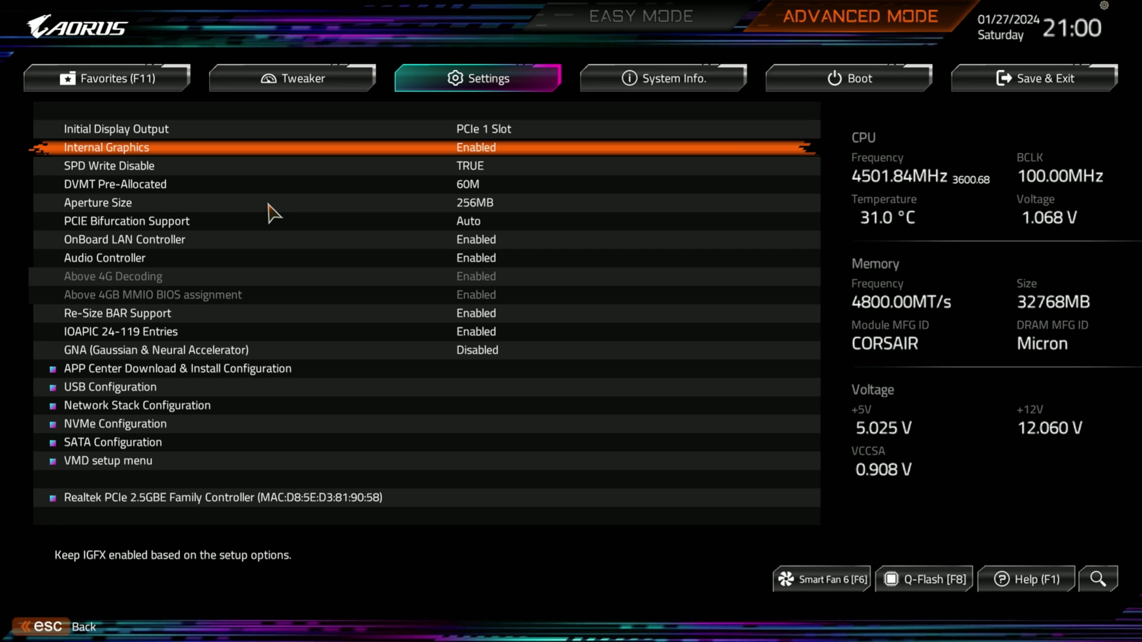
Step: Step through SPD Write Disable, Aperture Size, PCIE Bifurcation, LAN and Audio to Re-Size BAR Support
key(Down)
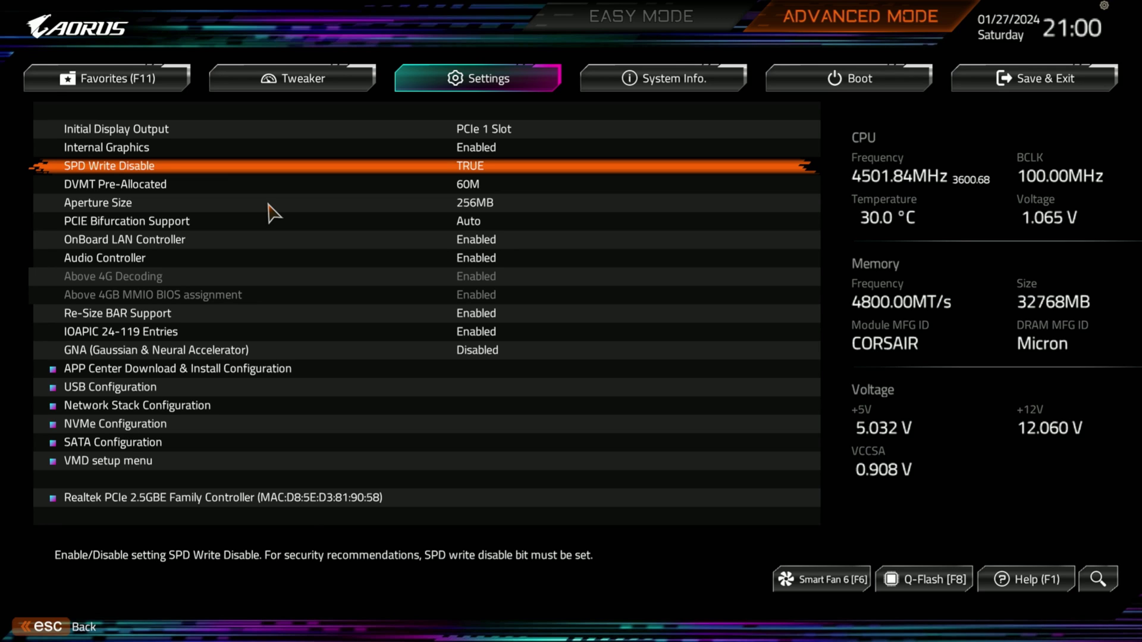
key(Down)
key(Down)
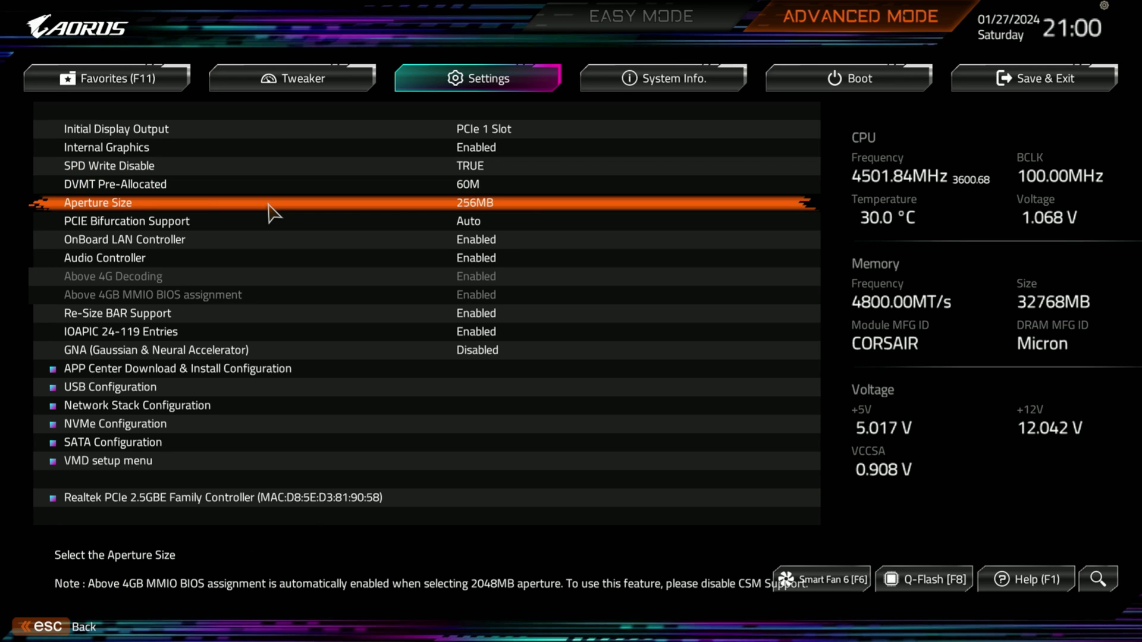
key(Down)
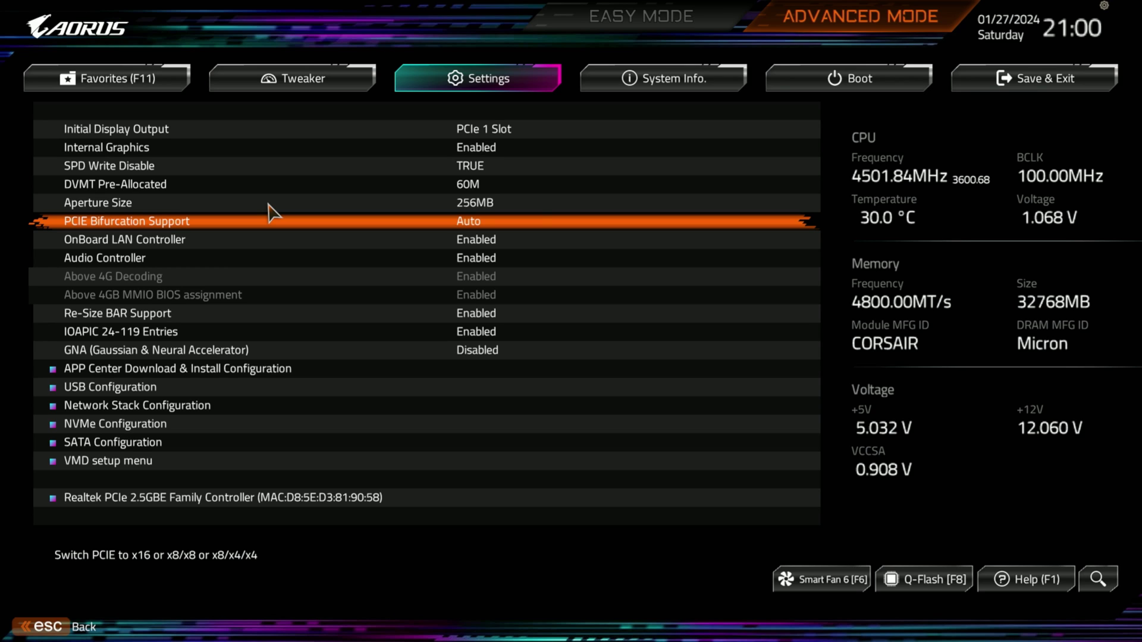
key(Down)
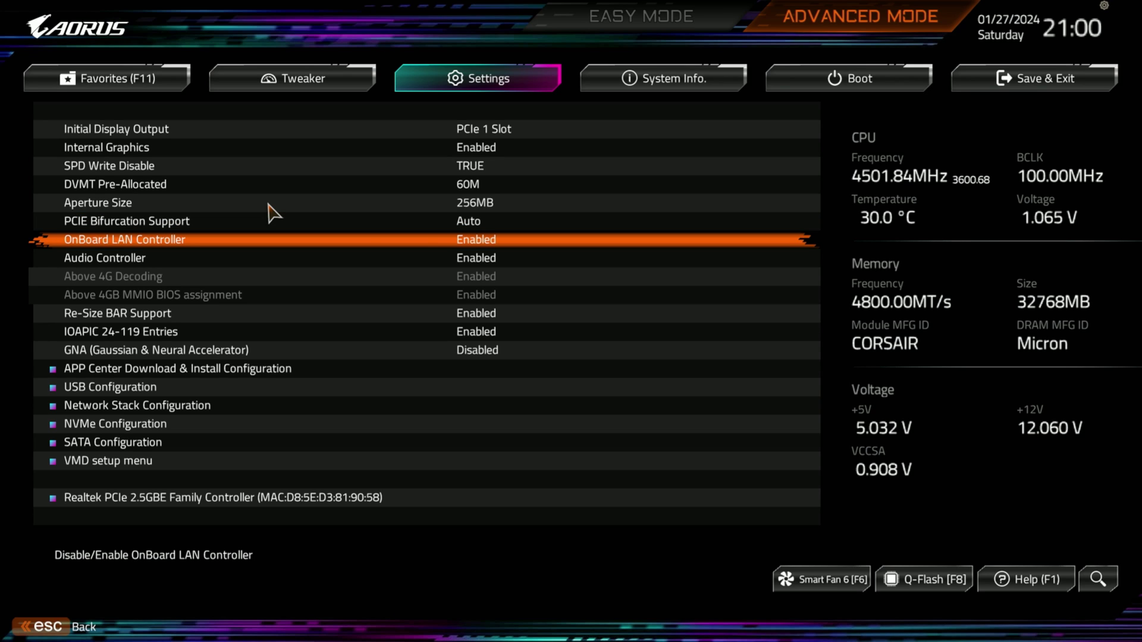
key(Down)
key(Down)
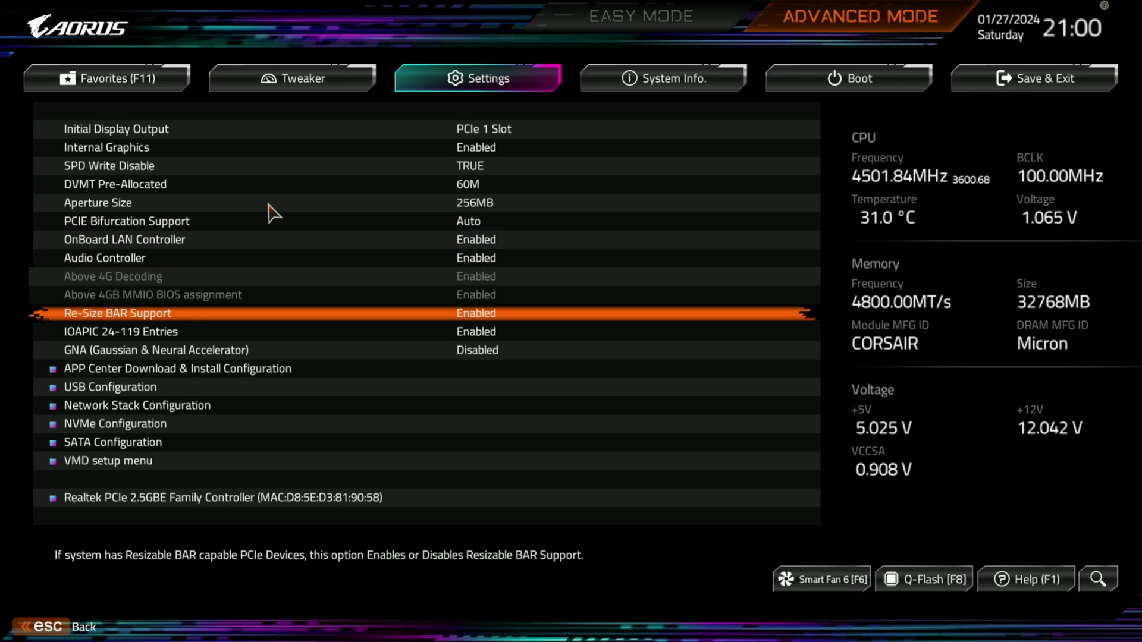
key(Up)
key(Down)
key(Down)
key(Down)
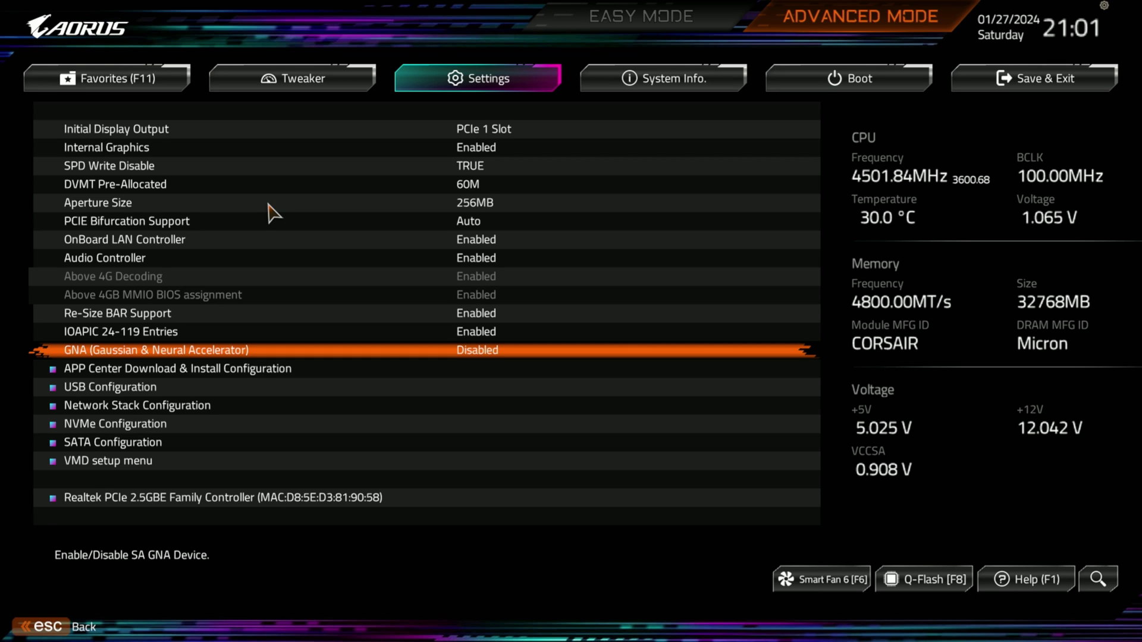
Step: Set APP Center Download & Install Configuration to Disabled
key(Down)
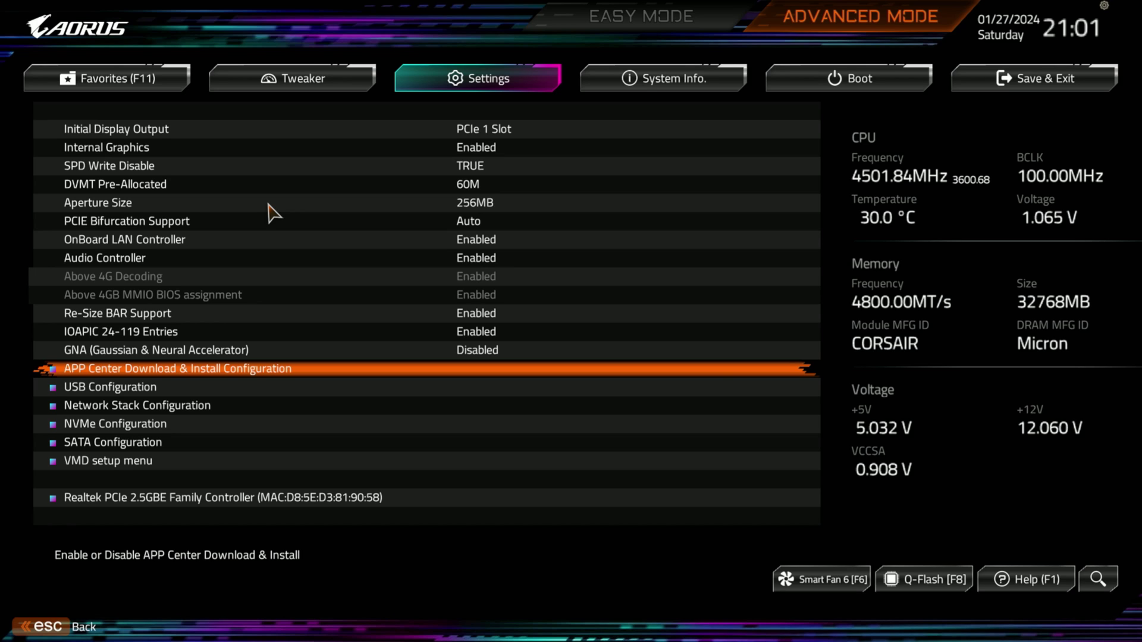
key(Return)
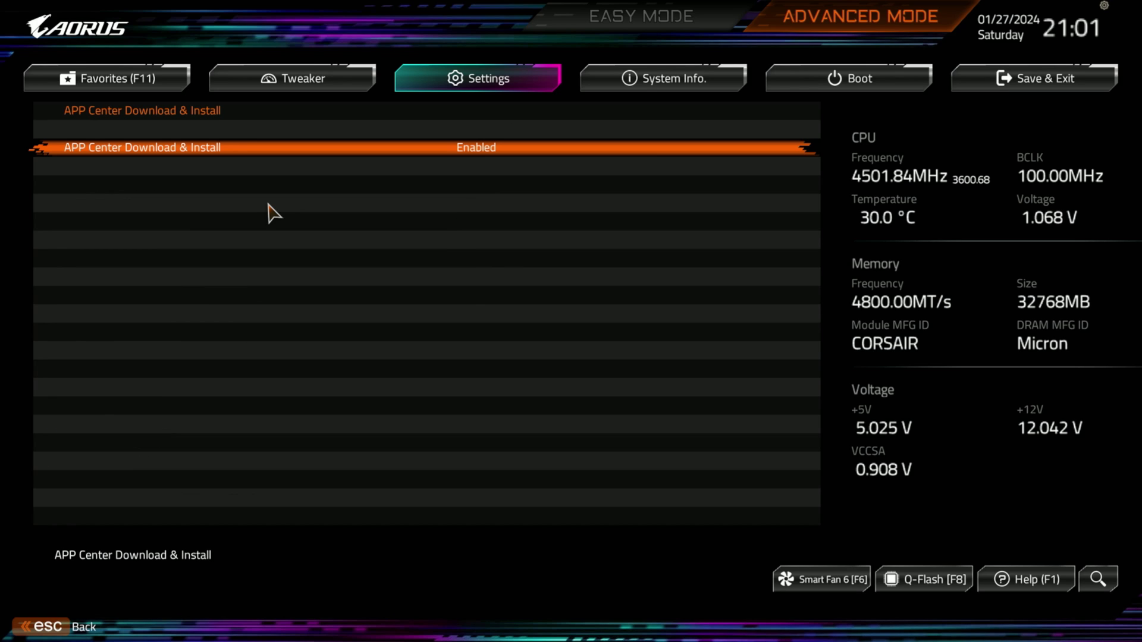
key(Return)
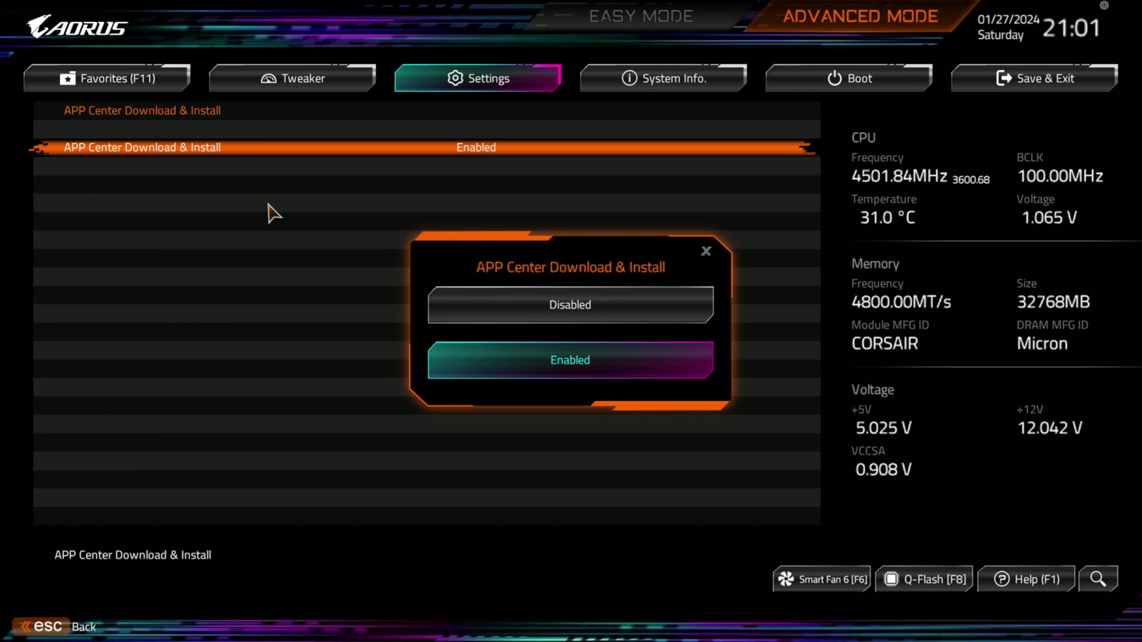
key(Up)
key(Return)
Step: Go back to the IO Ports list and open USB Configuration
key(Escape)
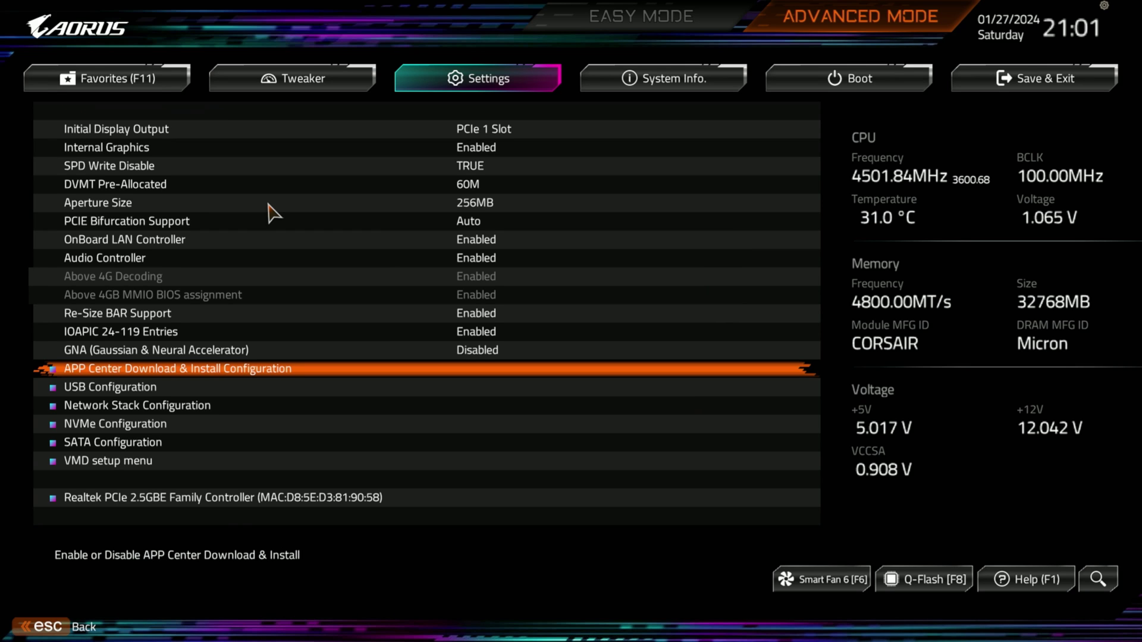
key(Down)
key(Return)
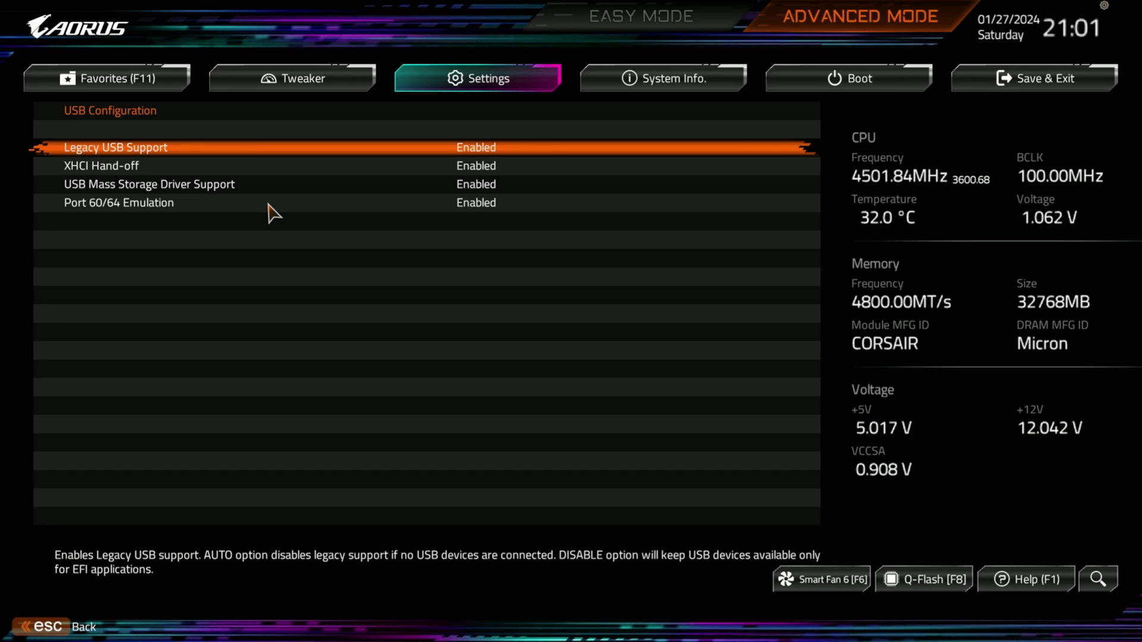
Step: Check Port 60/64 Emulation and the Network Stack page, then stop on NVMe Configuration
key(Down)
key(Down)
key(Down)
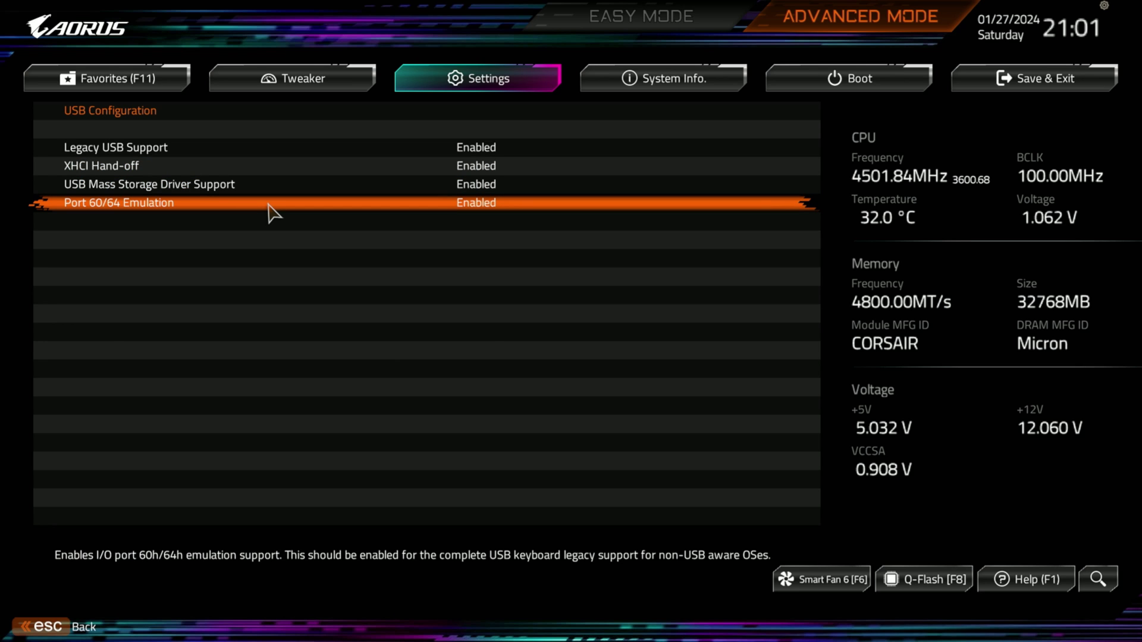
key(Escape)
key(Down)
key(Return)
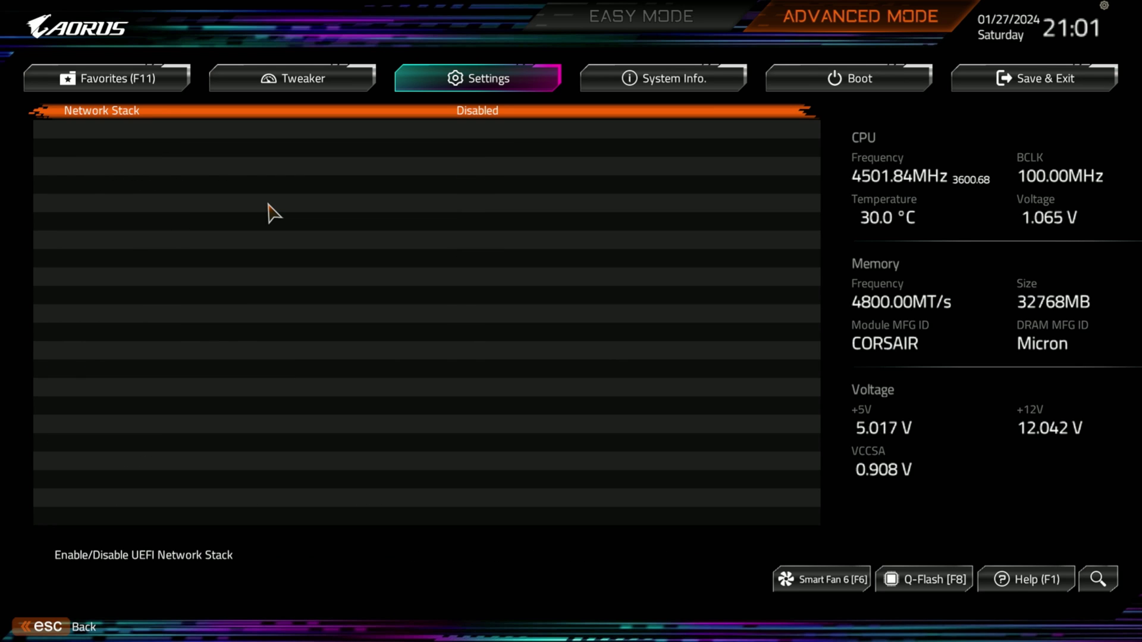
key(Escape)
key(Down)
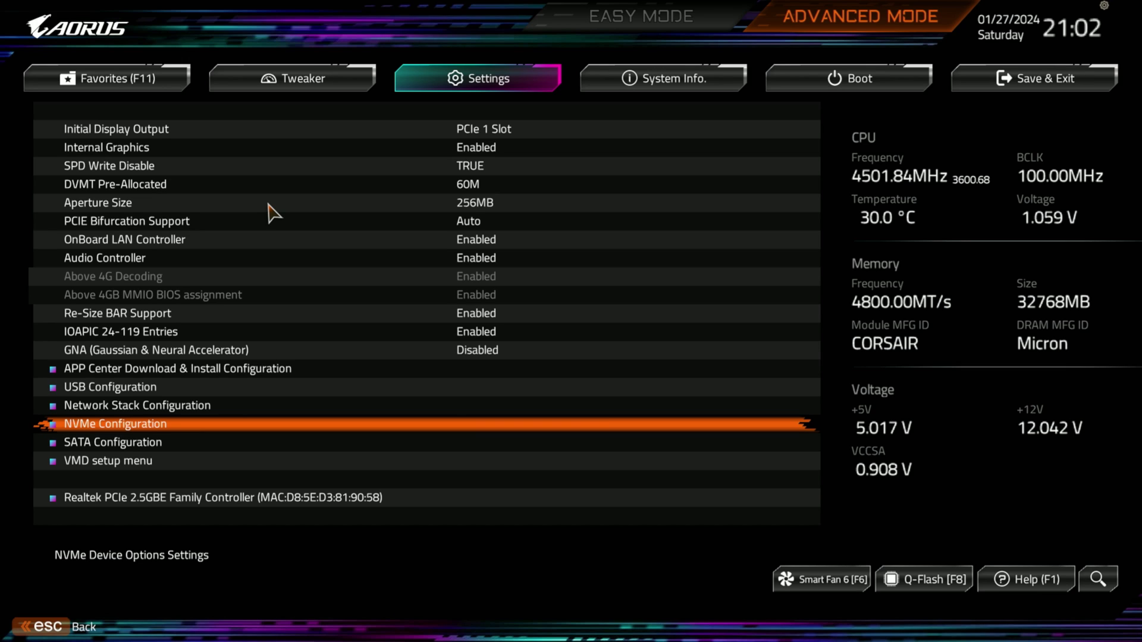
key(Return)
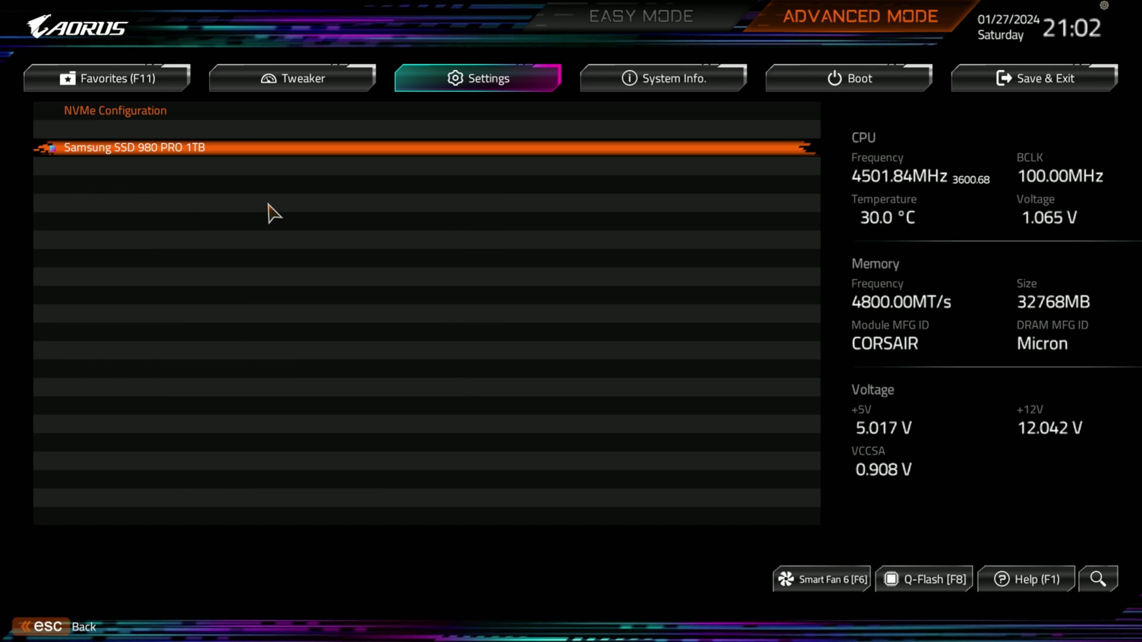
key(Return)
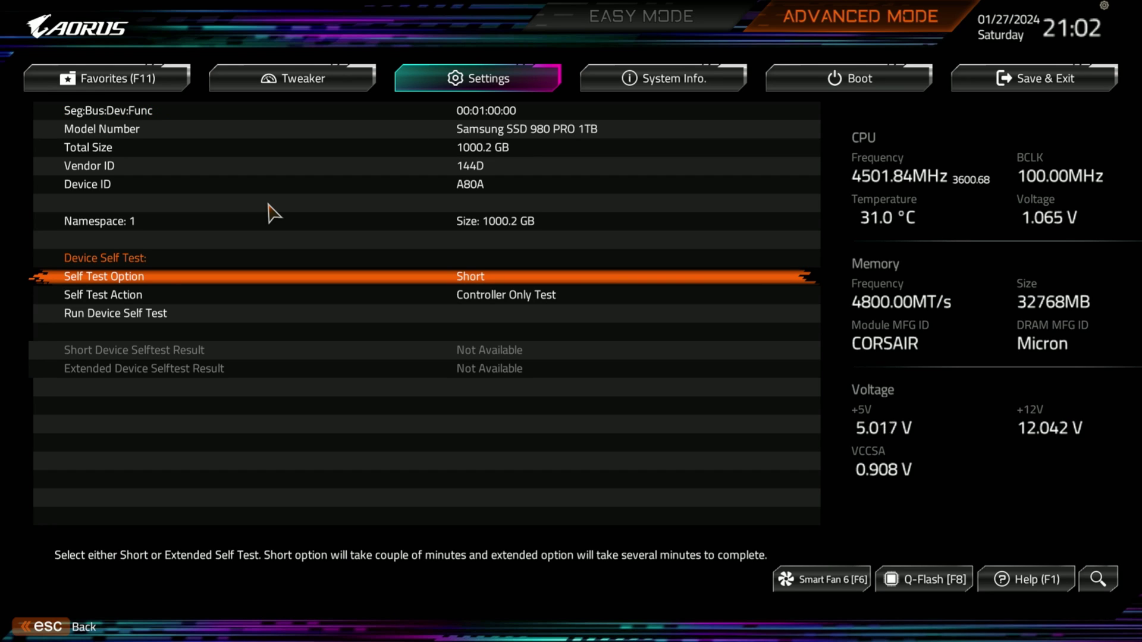
key(Escape)
key(Escape)
key(Down)
key(Return)
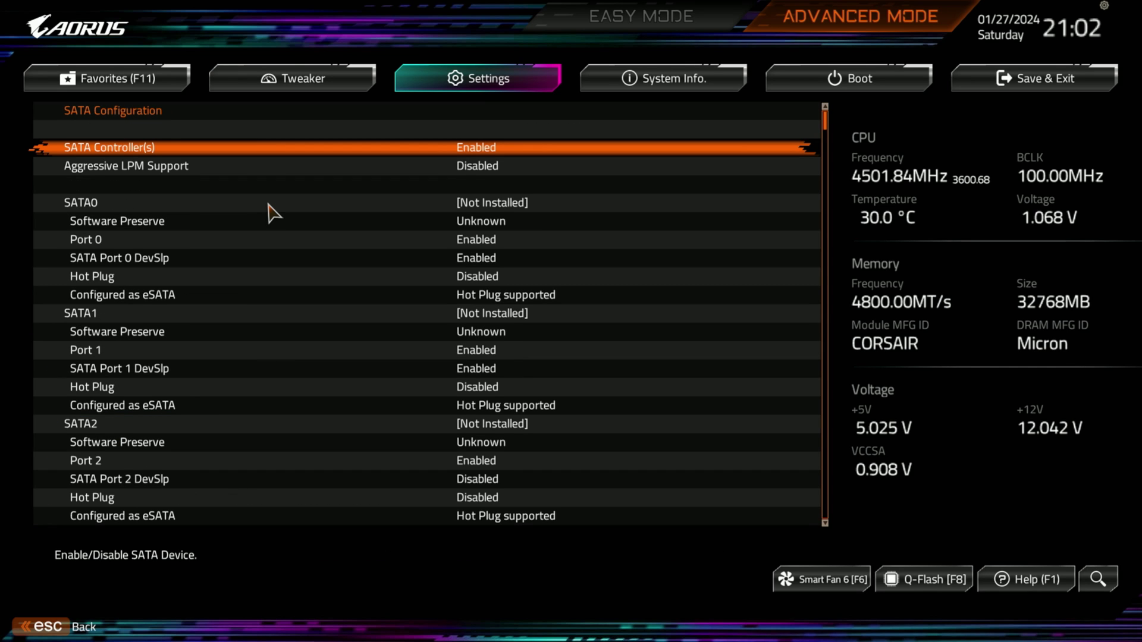
key(Down)
key(Down)
key(Down)
key(Down)
key(Down)
key(Down)
key(Down)
key(Down)
key(Down)
key(Down)
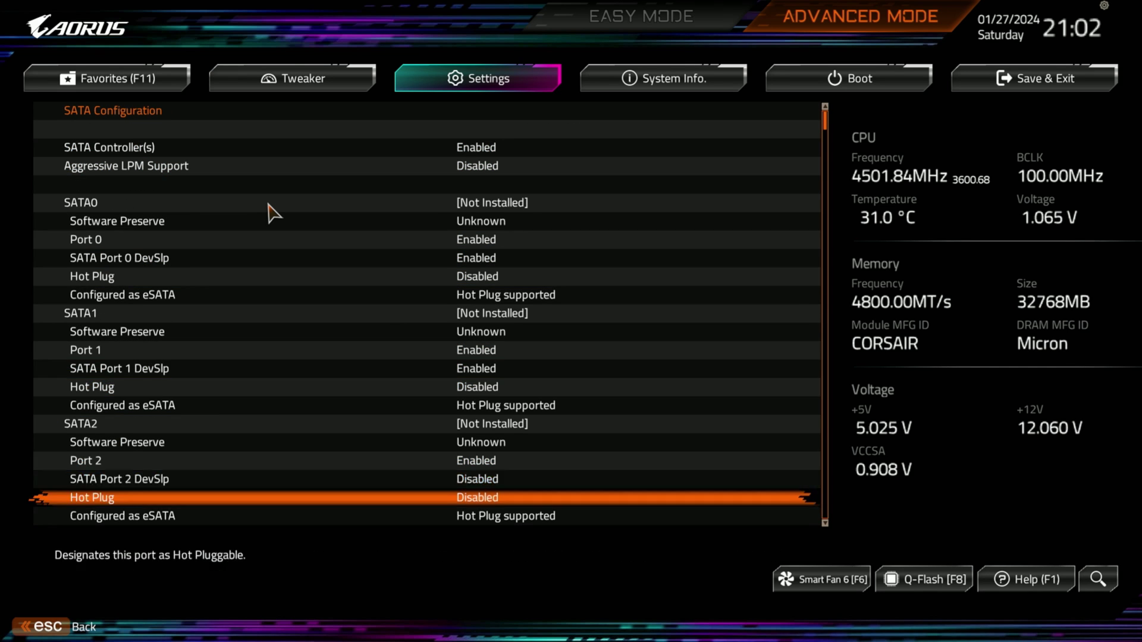
key(Down)
key(Down)
key(Down)
key(Down)
key(Down)
key(Down)
key(Down)
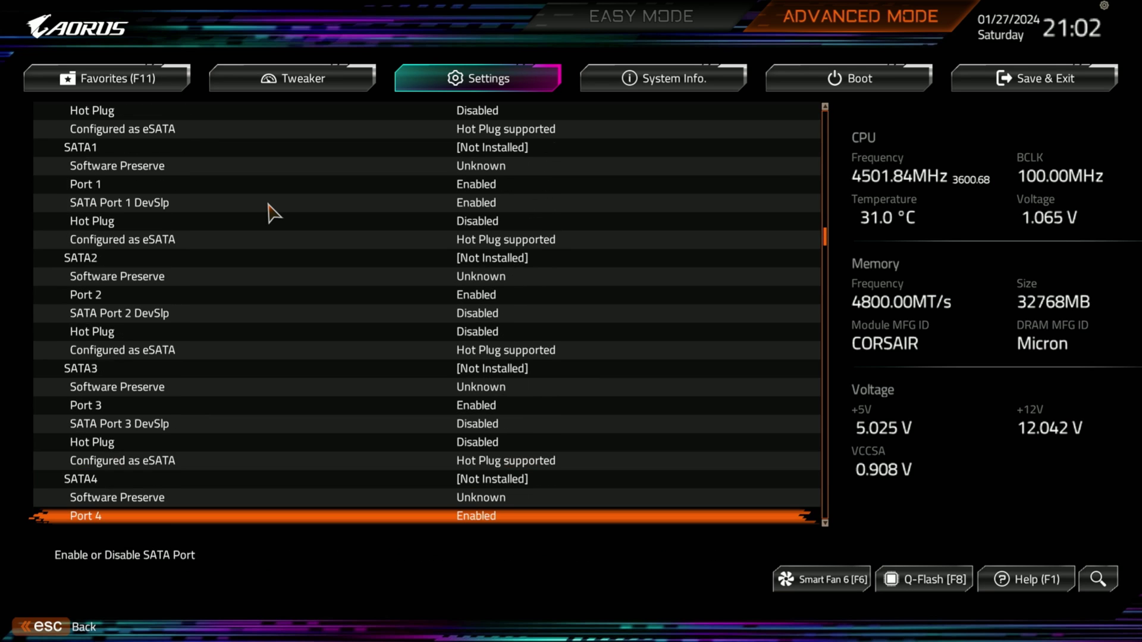
key(Down)
key(Down)
key(Down)
key(Down)
key(Down)
key(Down)
key(Down)
key(Down)
key(Down)
key(Down)
key(Down)
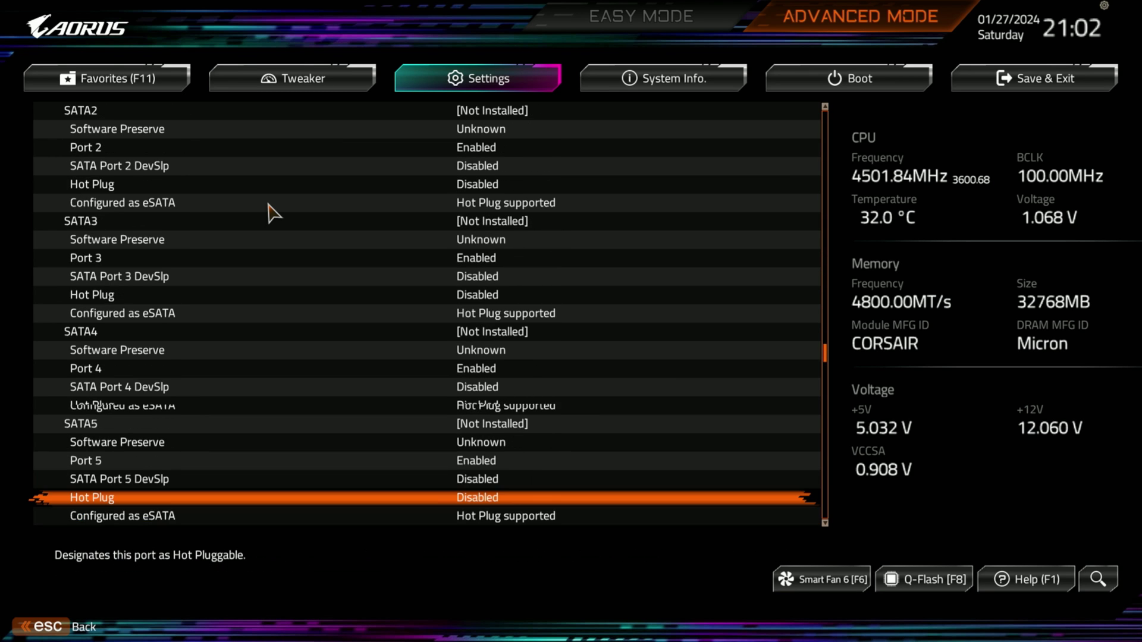
key(Down)
key(Down)
key(Down)
key(Down)
key(Down)
key(Down)
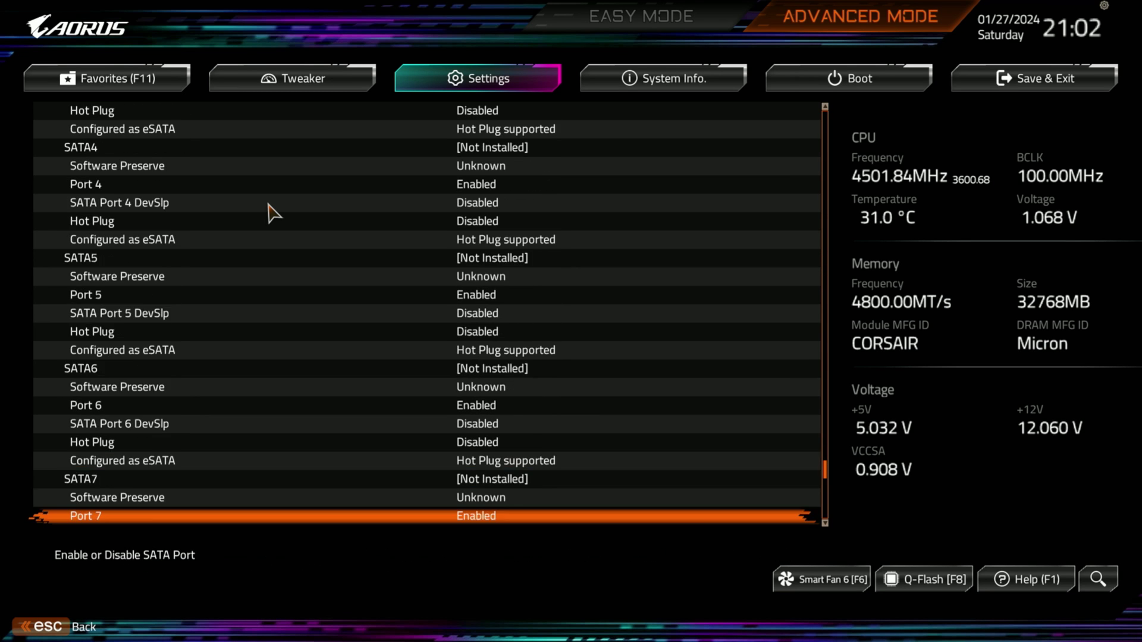
key(Down)
key(Down)
key(Down)
key(Down)
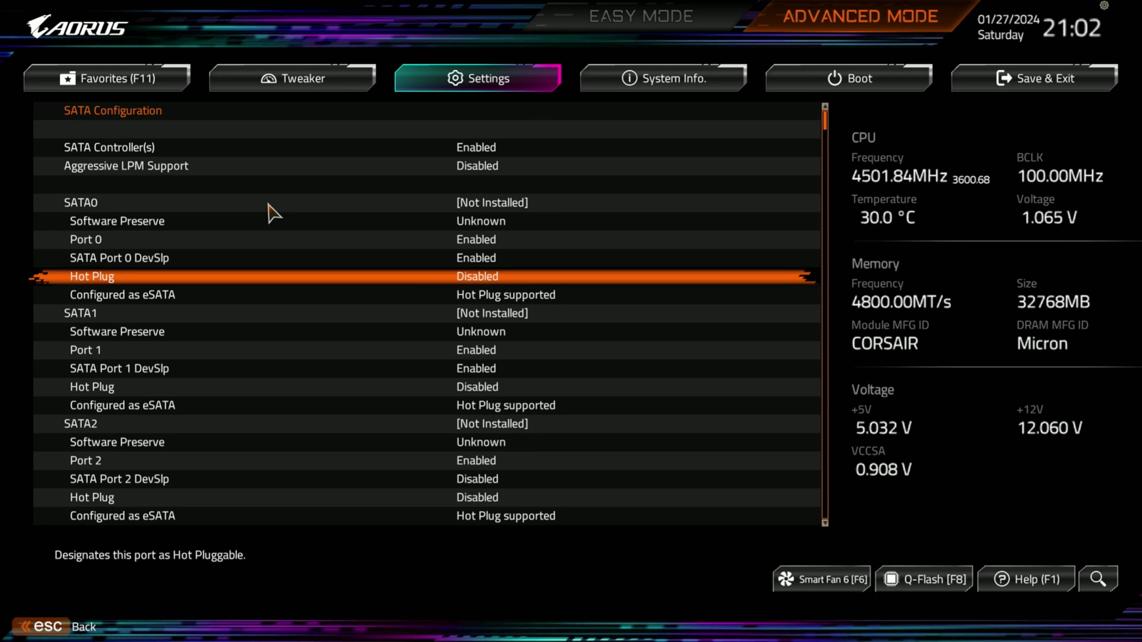
key(Escape)
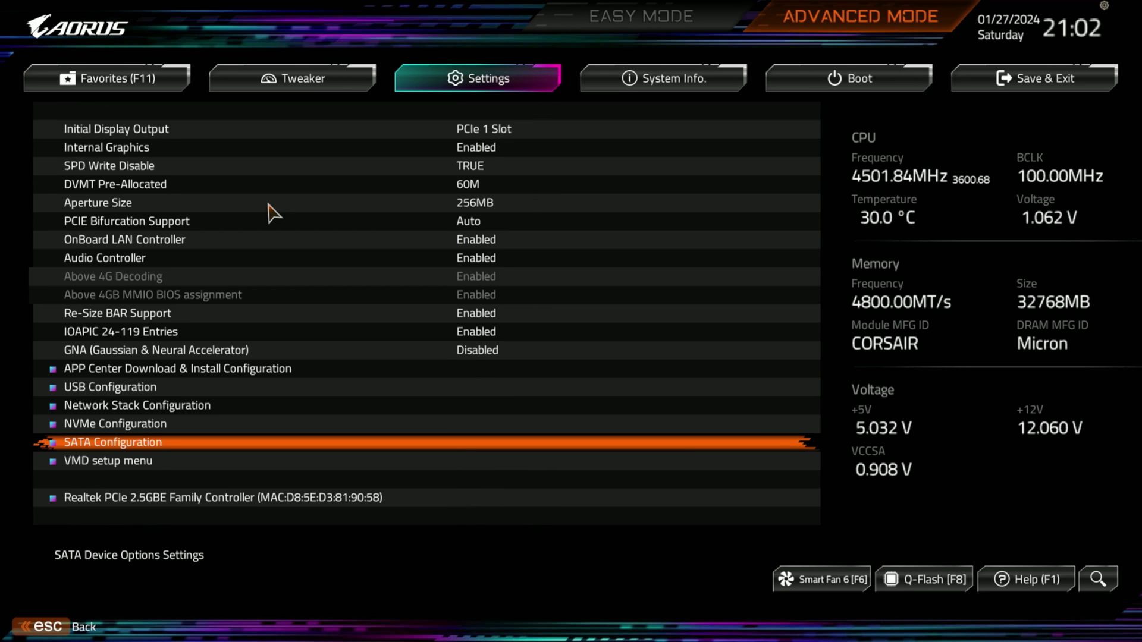
key(Down)
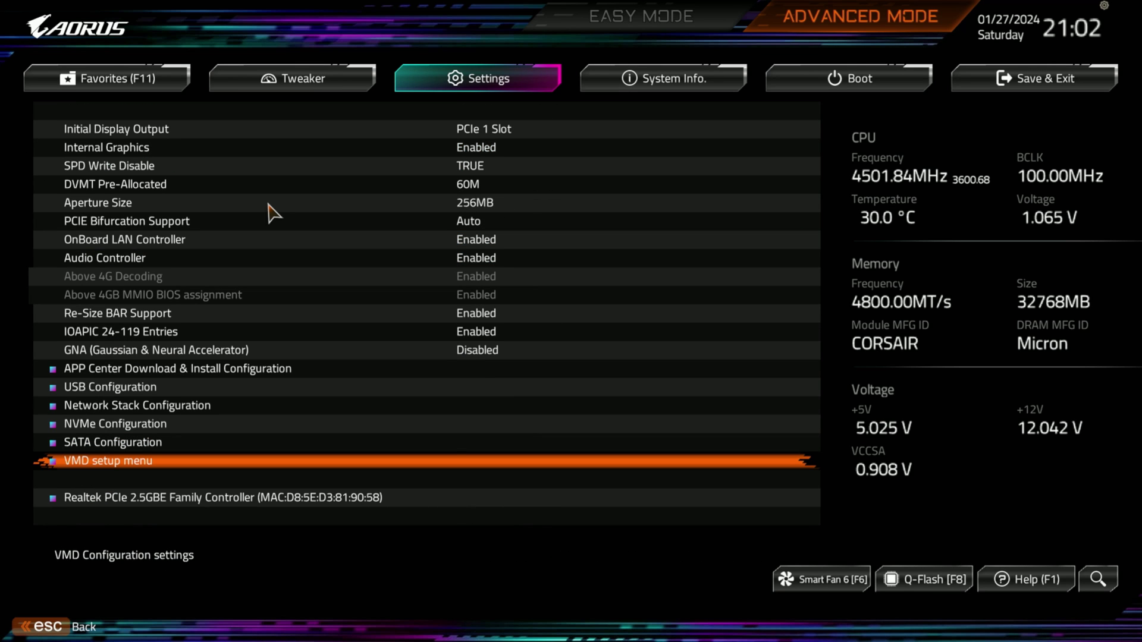
key(Return)
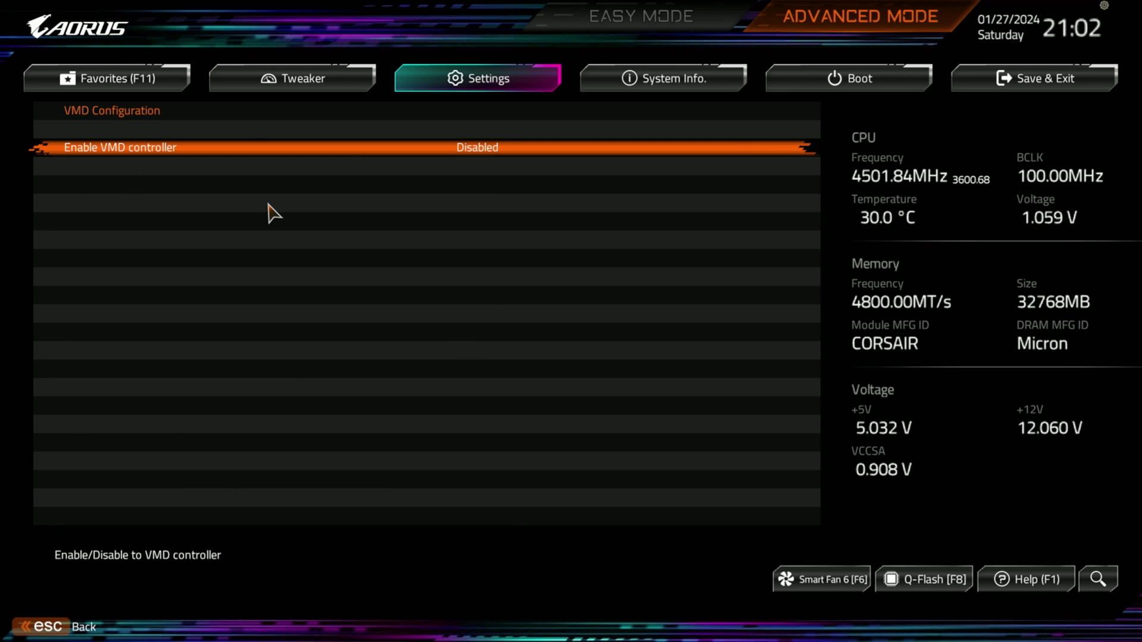
key(Escape)
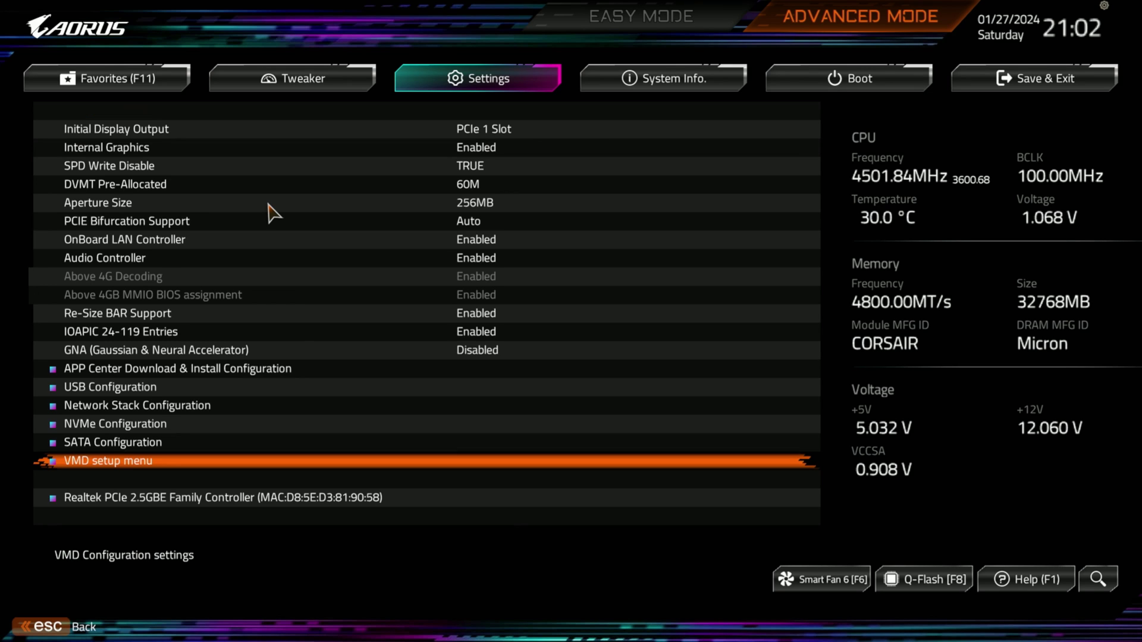
key(Down)
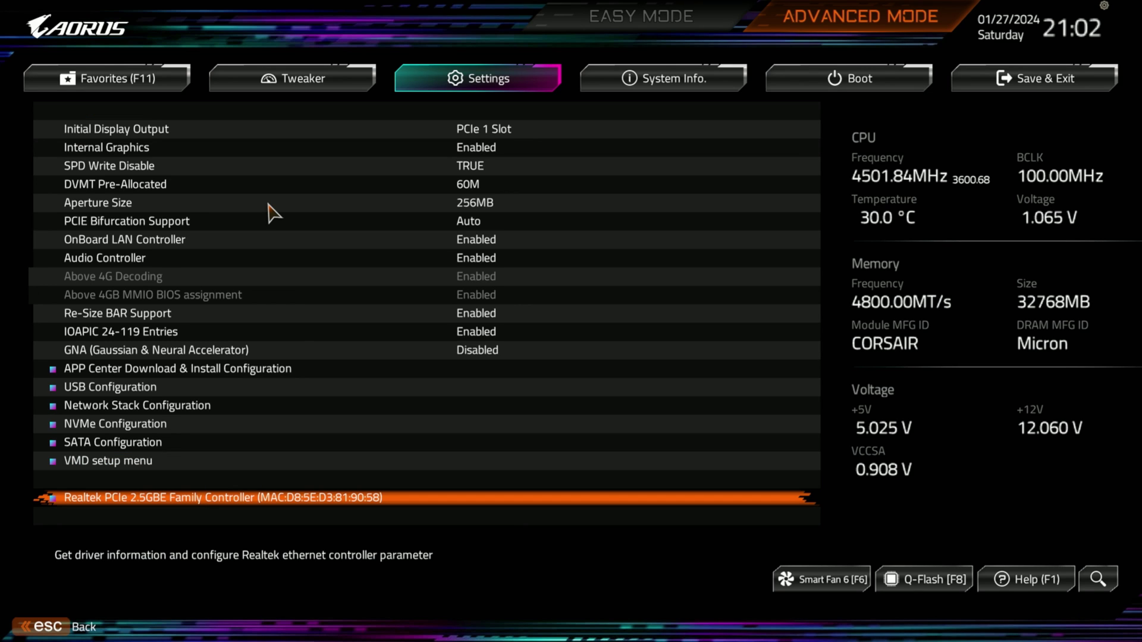
key(Return)
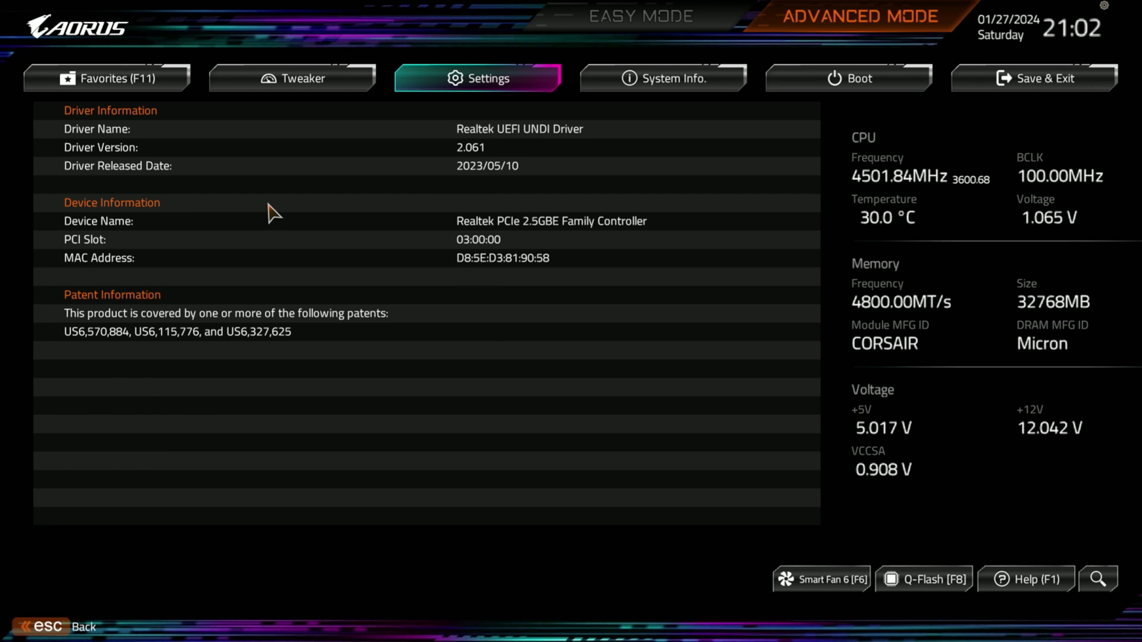
key(Escape)
key(Down)
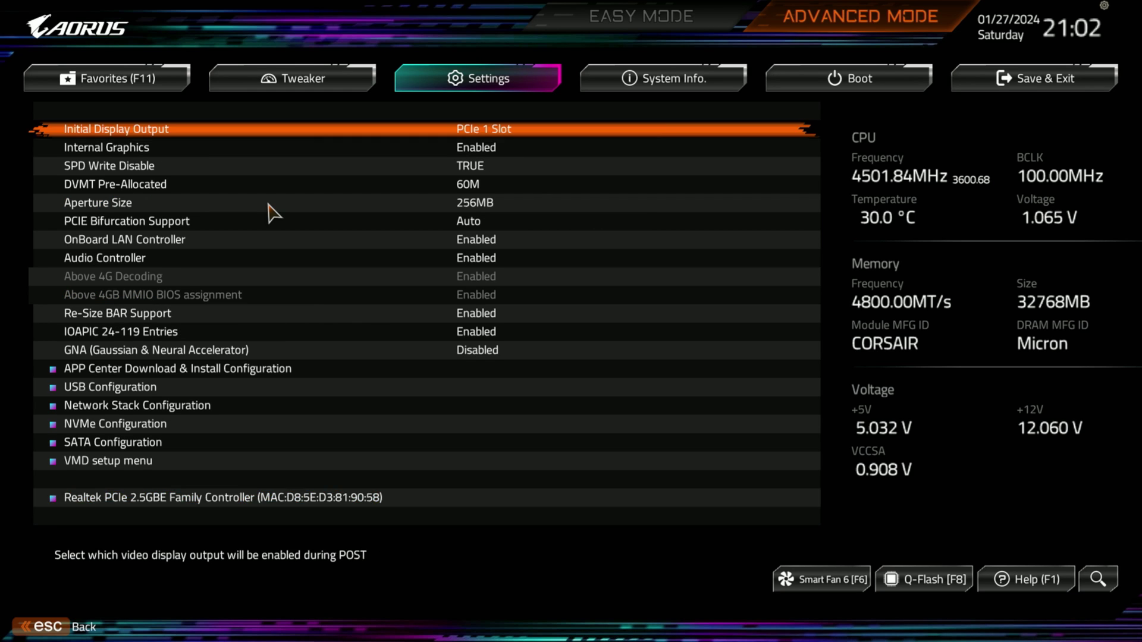
Step: On the System Info. page, view the Plug in Devices Info slot details
key(Right)
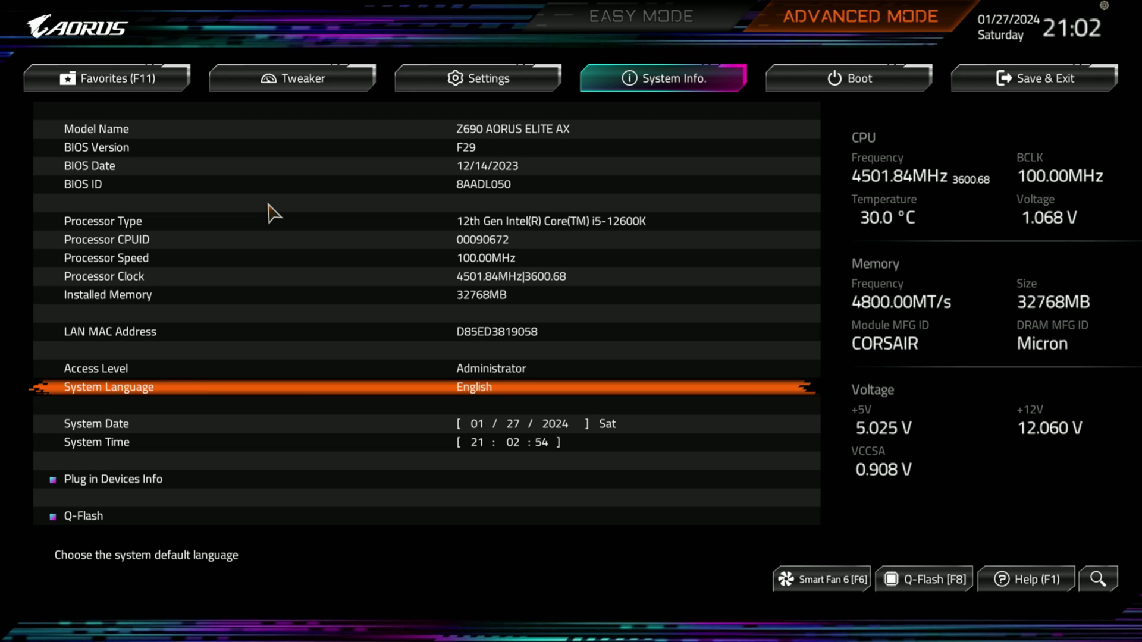
key(Down)
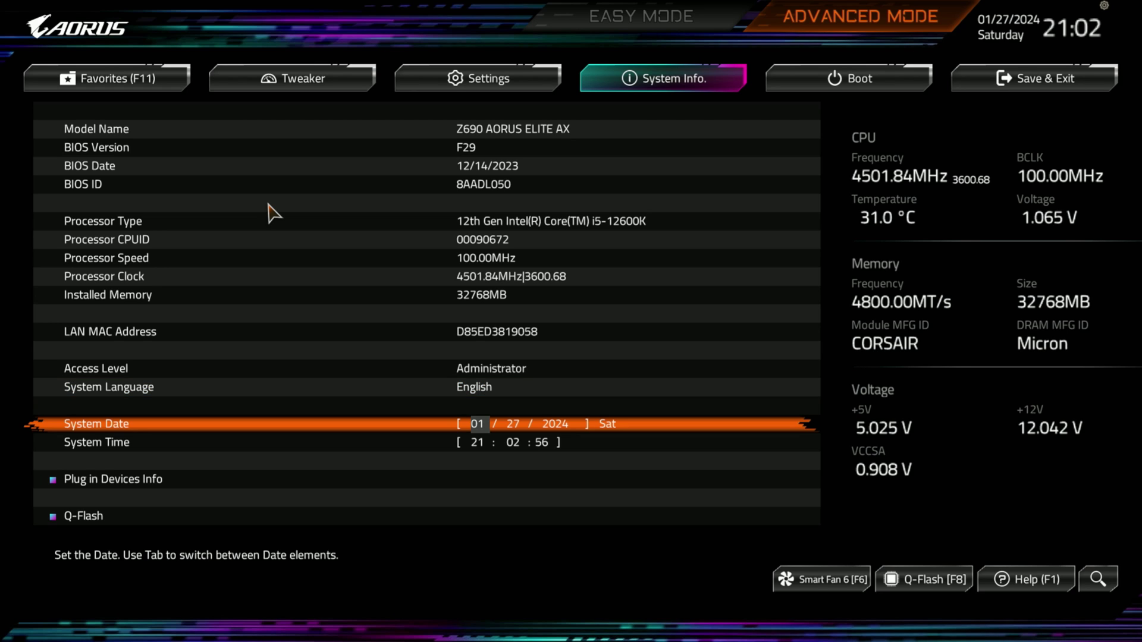
key(Down)
key(Down)
key(Return)
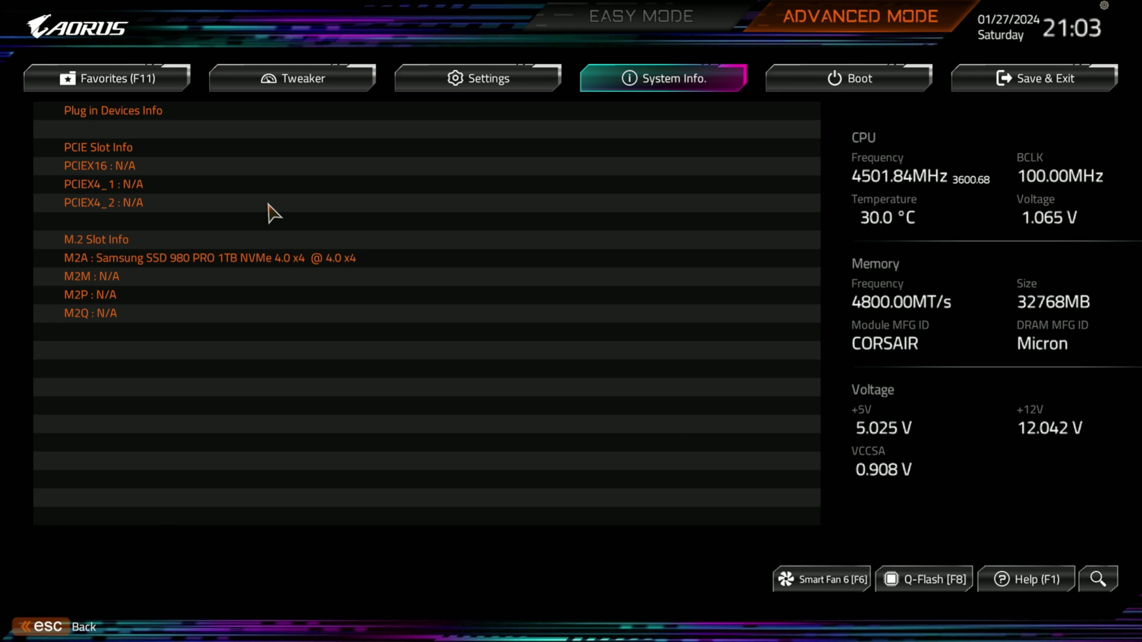
key(Escape)
Step: Move through Q-Flash and System Language down to System Date
key(Down)
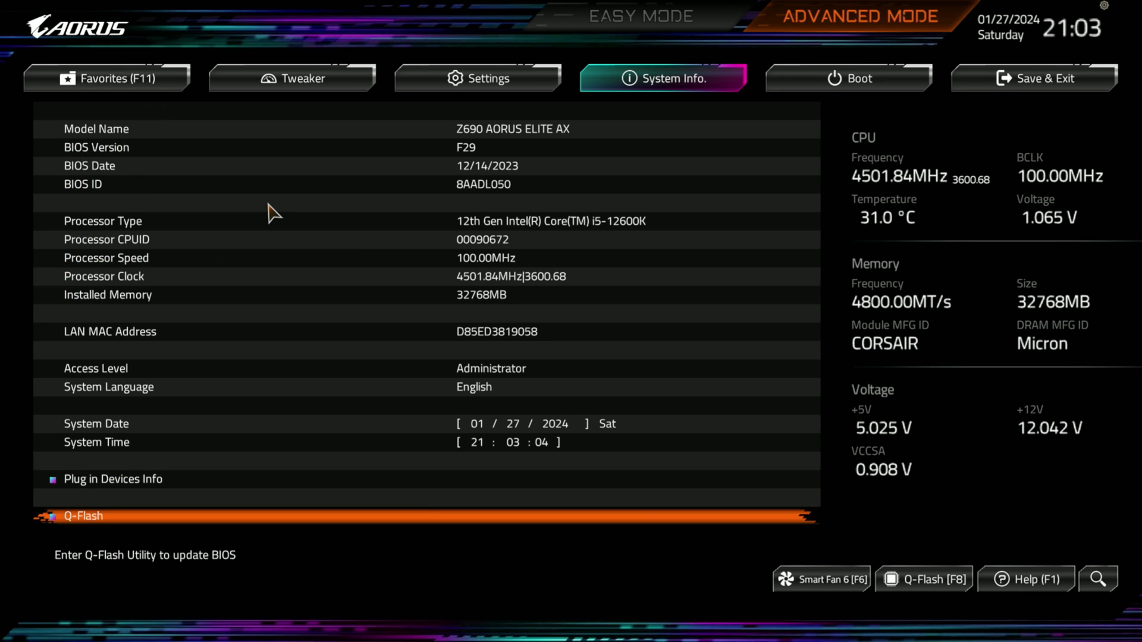
key(Down)
key(Down)
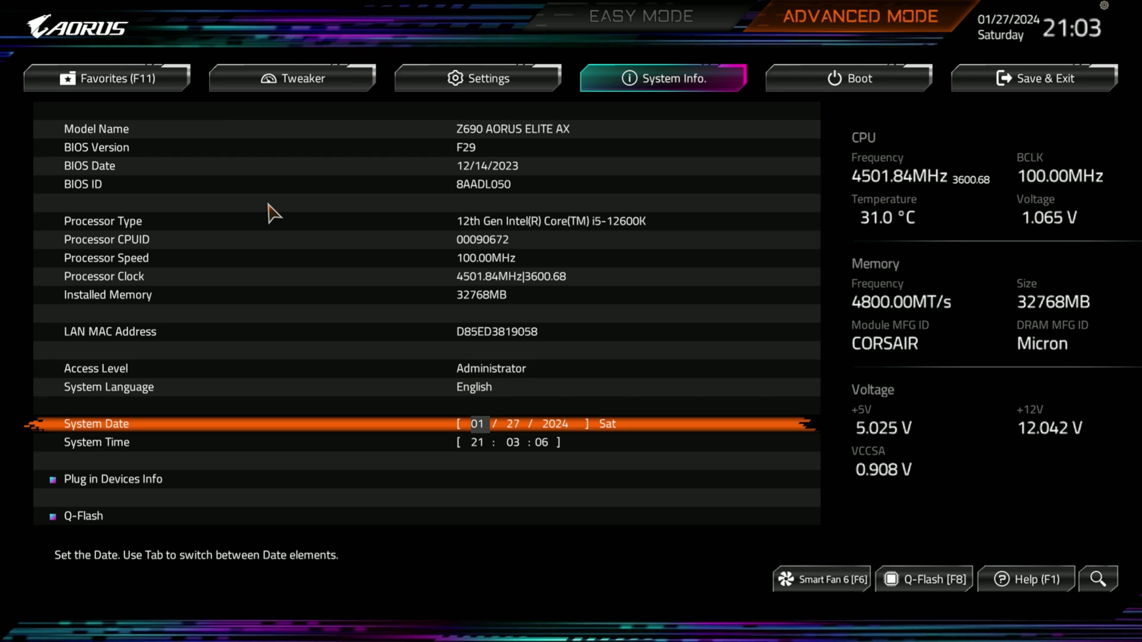
key(Down)
key(Right)
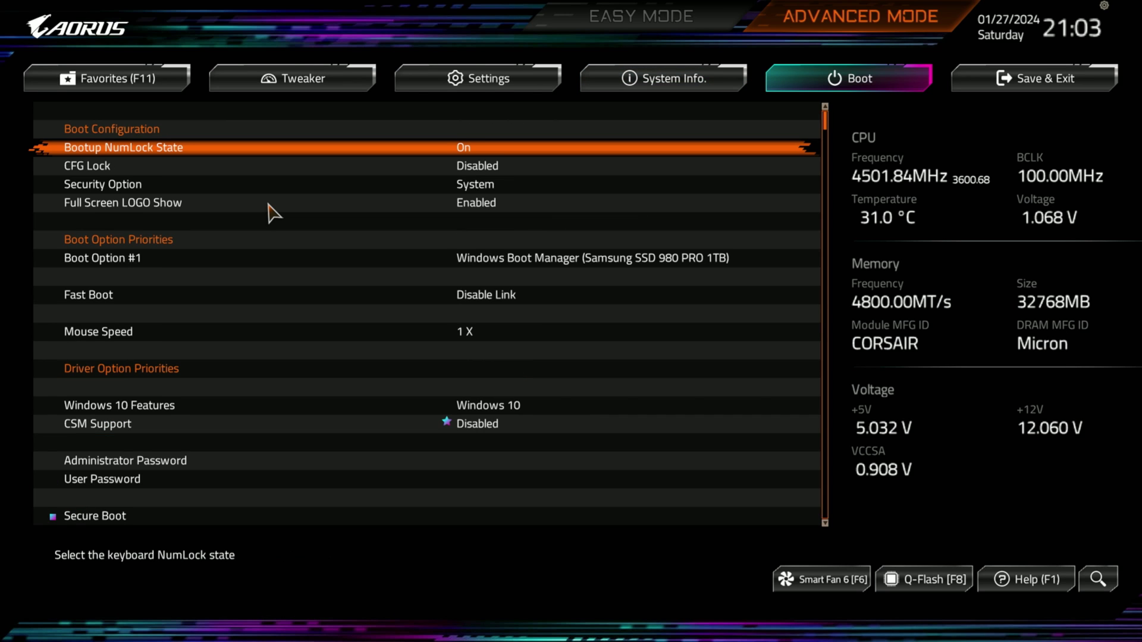
key(Down)
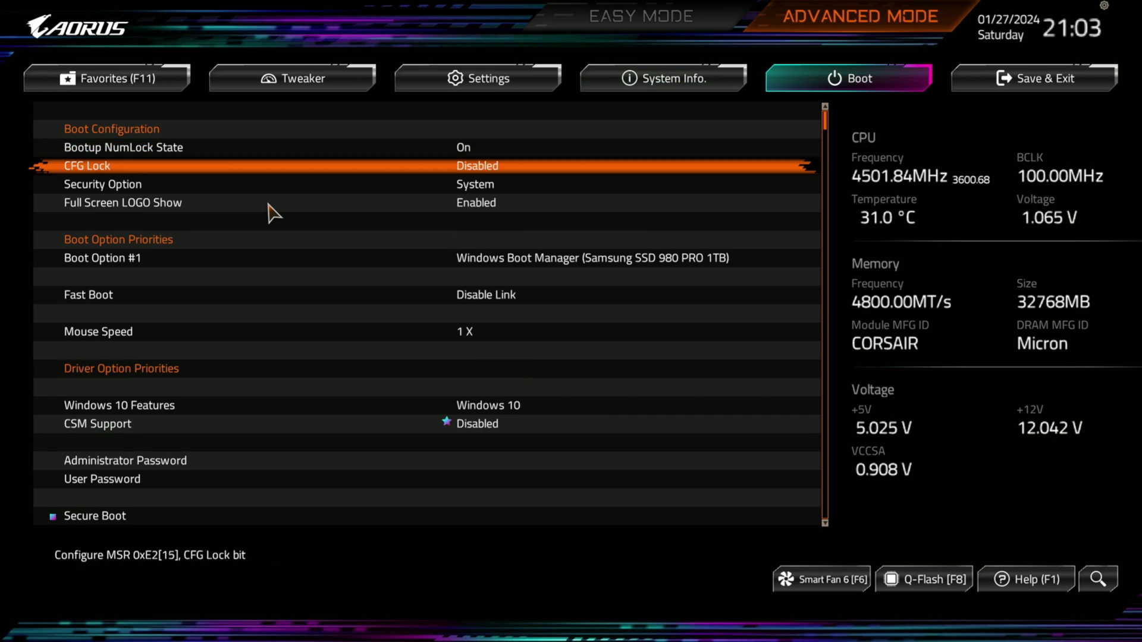
key(Down)
key(Down)
key(Up)
key(Up)
key(Up)
key(Down)
key(Down)
key(Down)
key(Down)
key(Down)
key(Up)
key(Down)
key(Down)
key(Up)
key(Down)
key(Down)
key(Up)
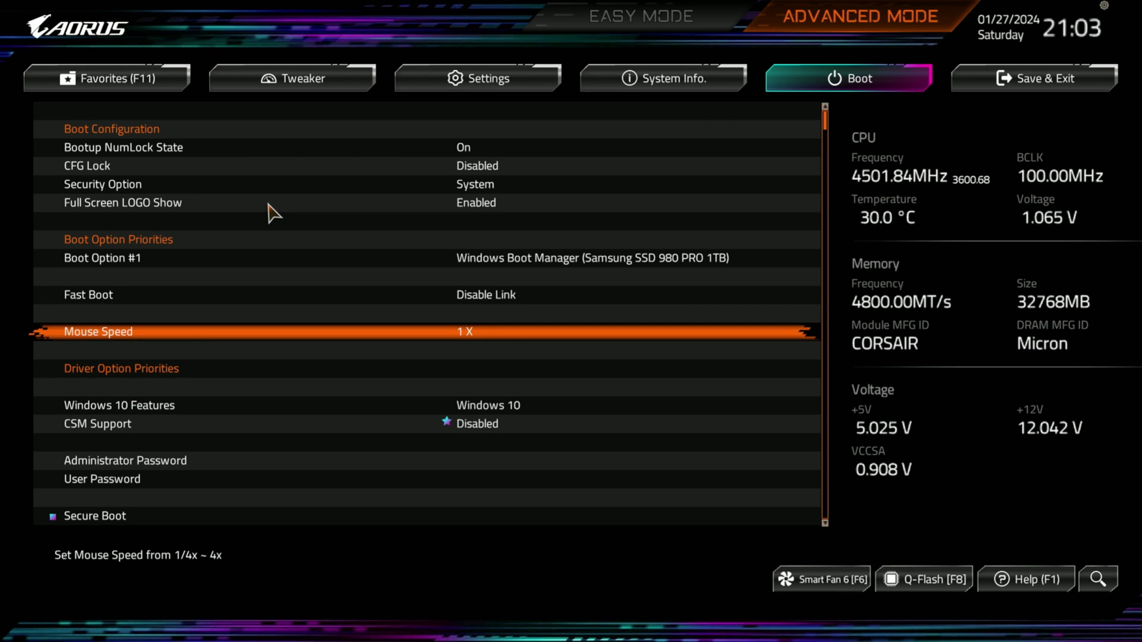
key(Down)
key(Down)
key(Down)
key(Down)
key(Down)
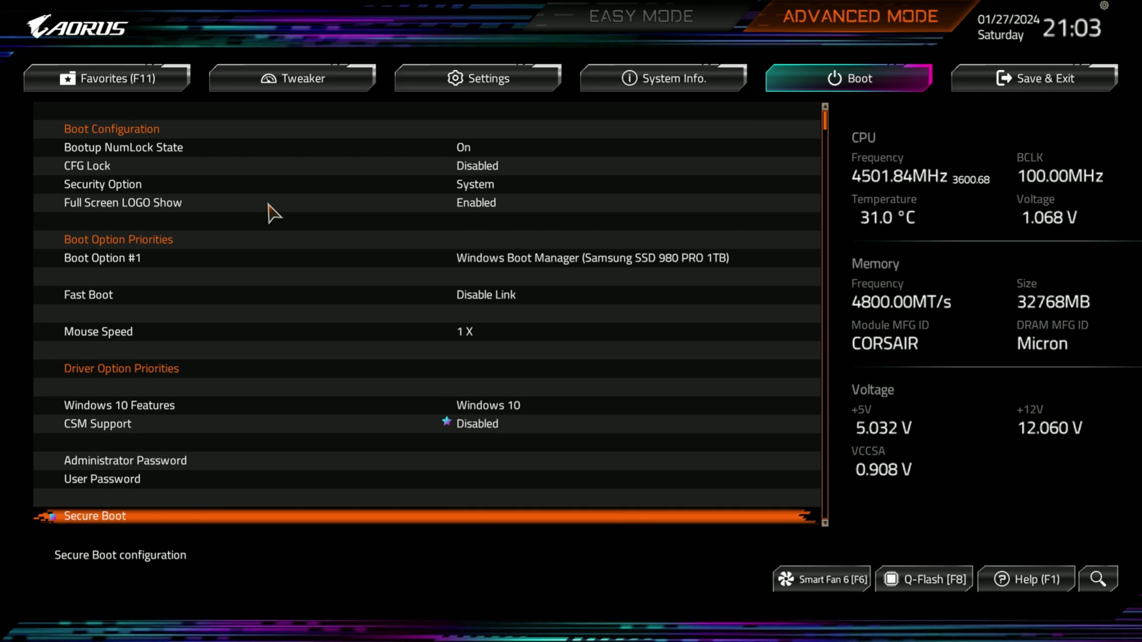
key(Down)
key(Up)
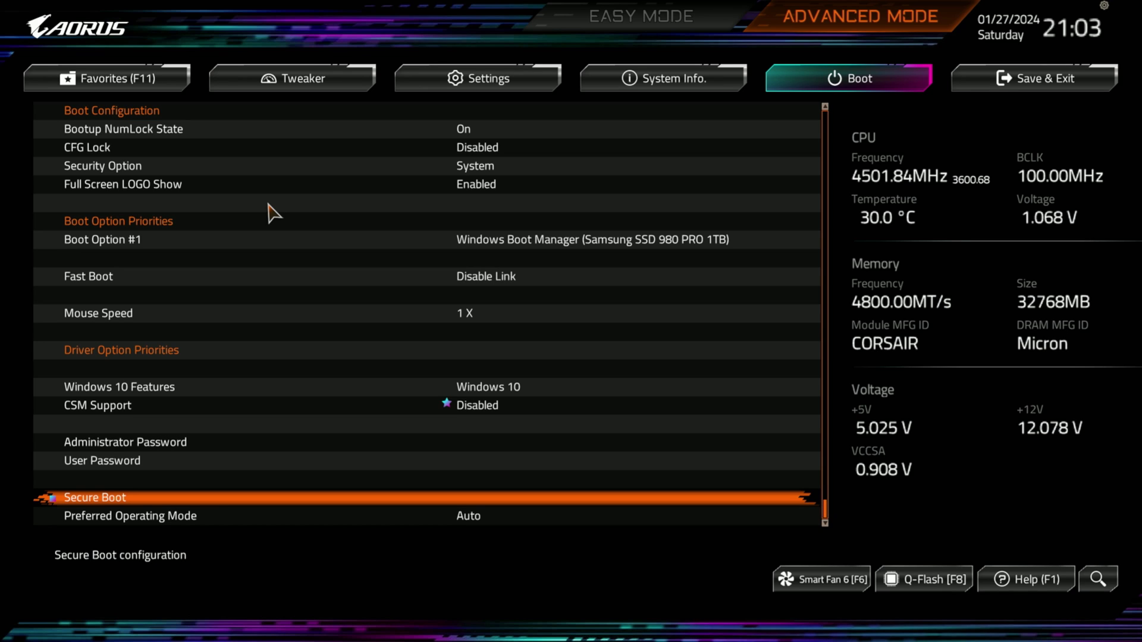
Step: Open the Secure Boot settings and close them again
key(Down)
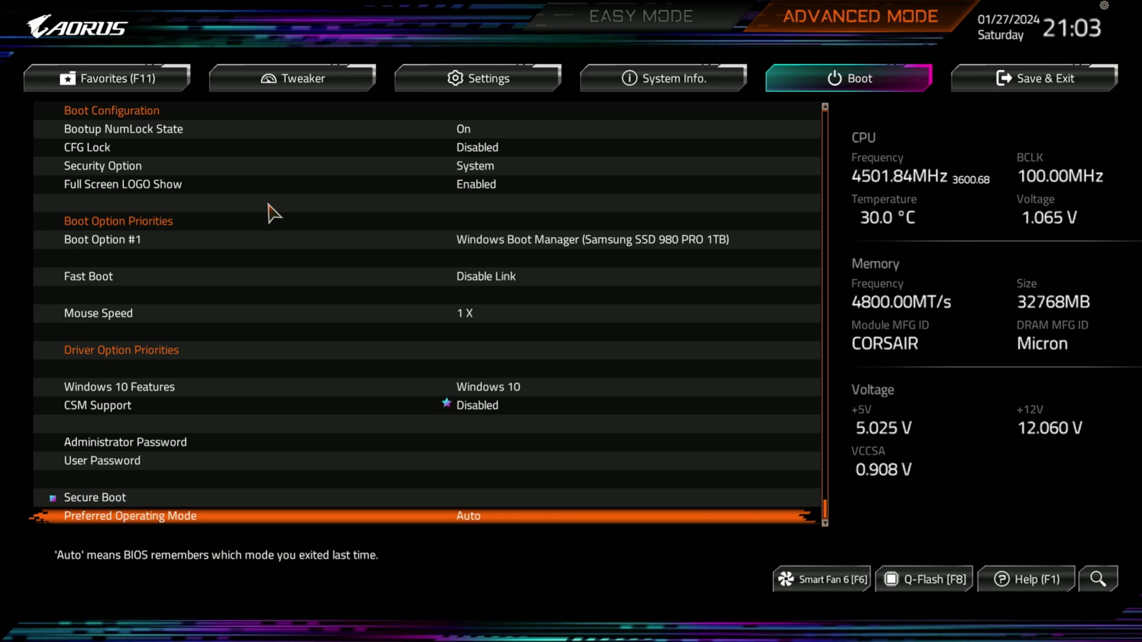
key(Up)
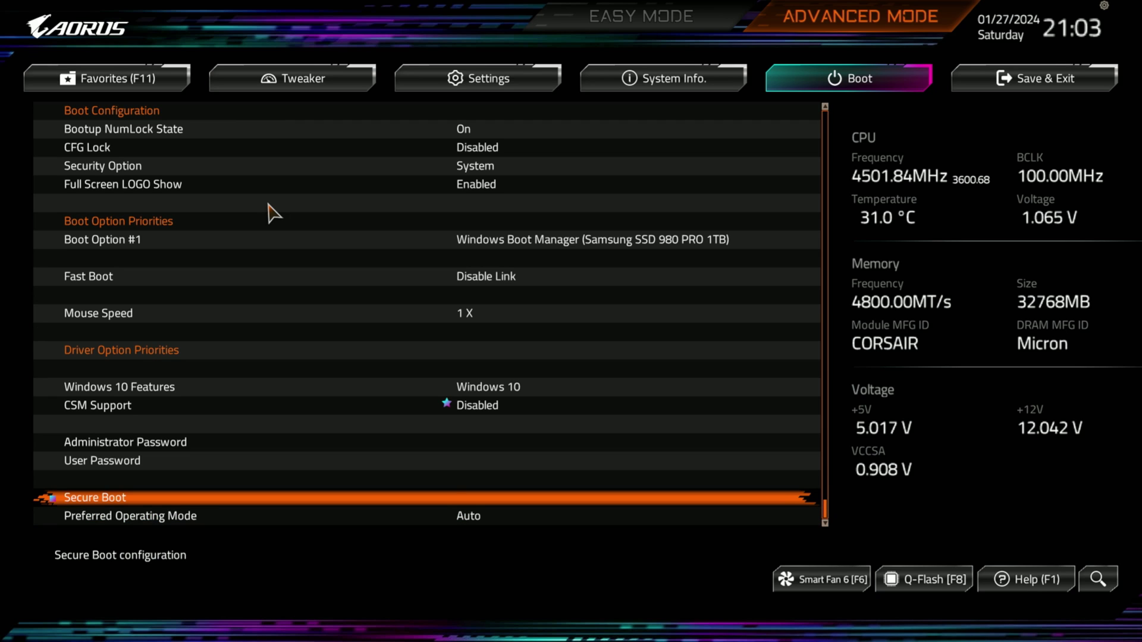
key(Return)
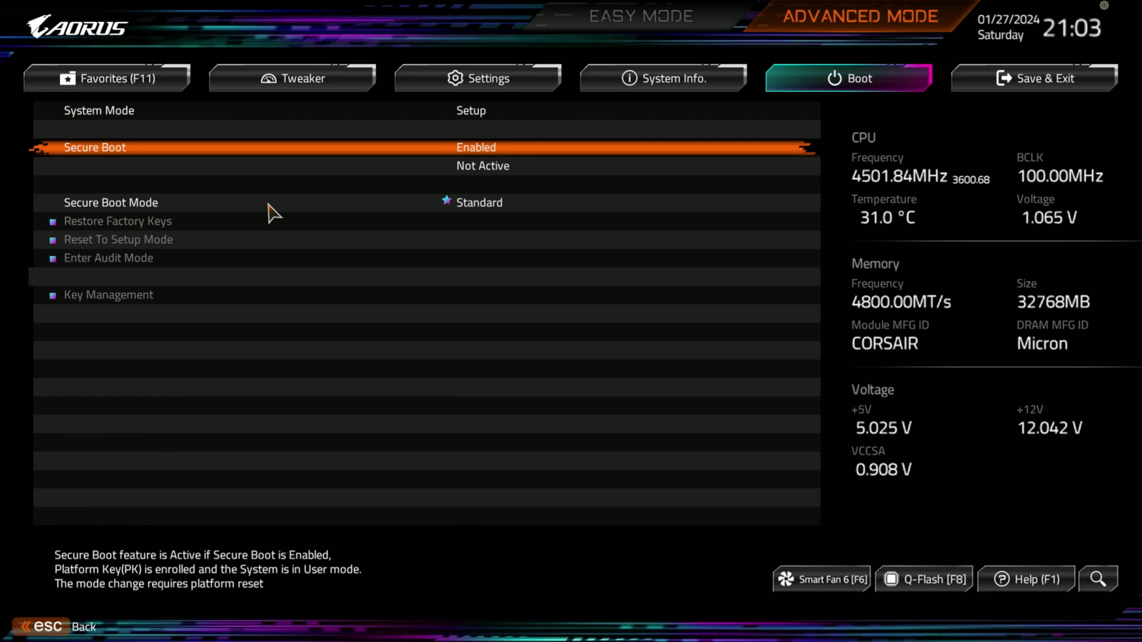
key(Escape)
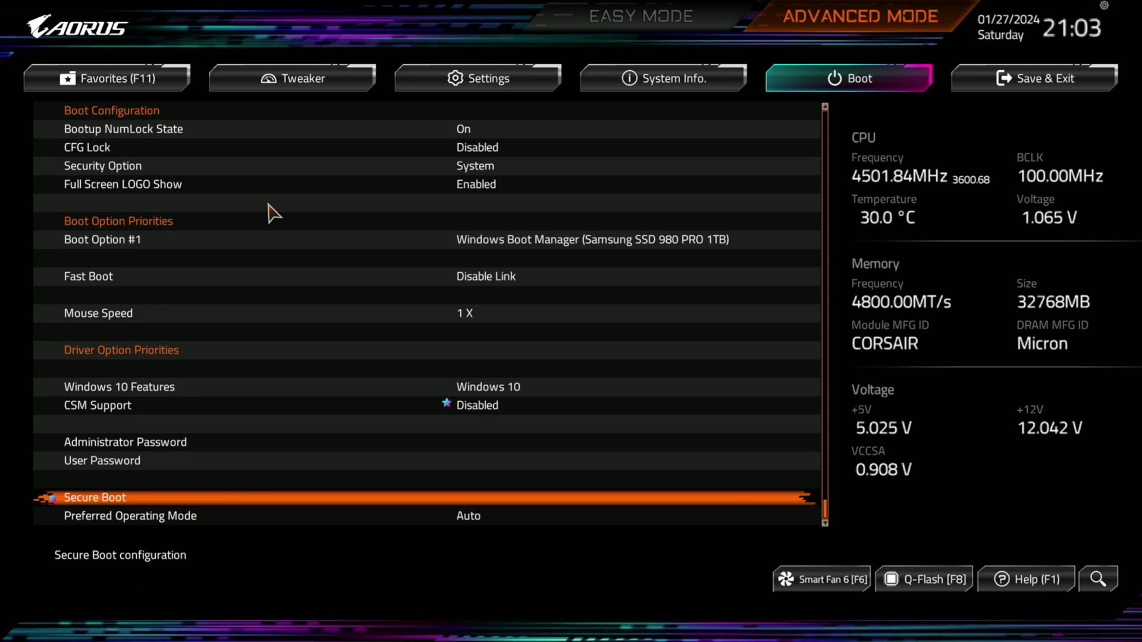
Step: Browse the Boot settings from Mouse Speed to Security Option, then reach the Save & Exit page
key(Down)
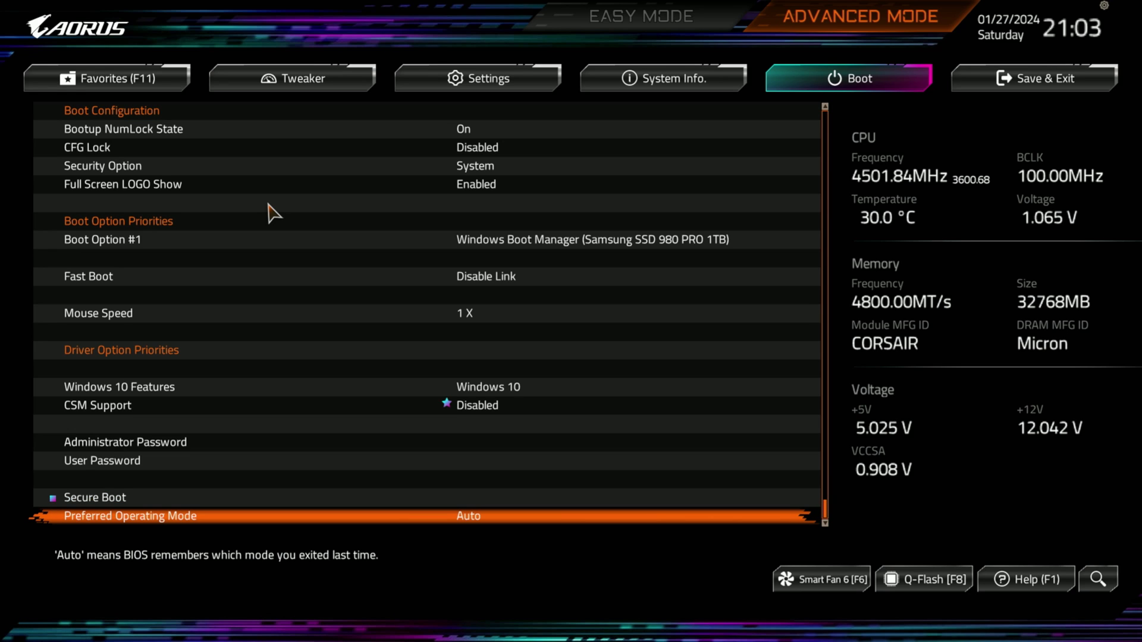
key(Down)
key(Up)
key(Up)
key(Up)
key(Up)
key(Up)
key(Up)
key(Up)
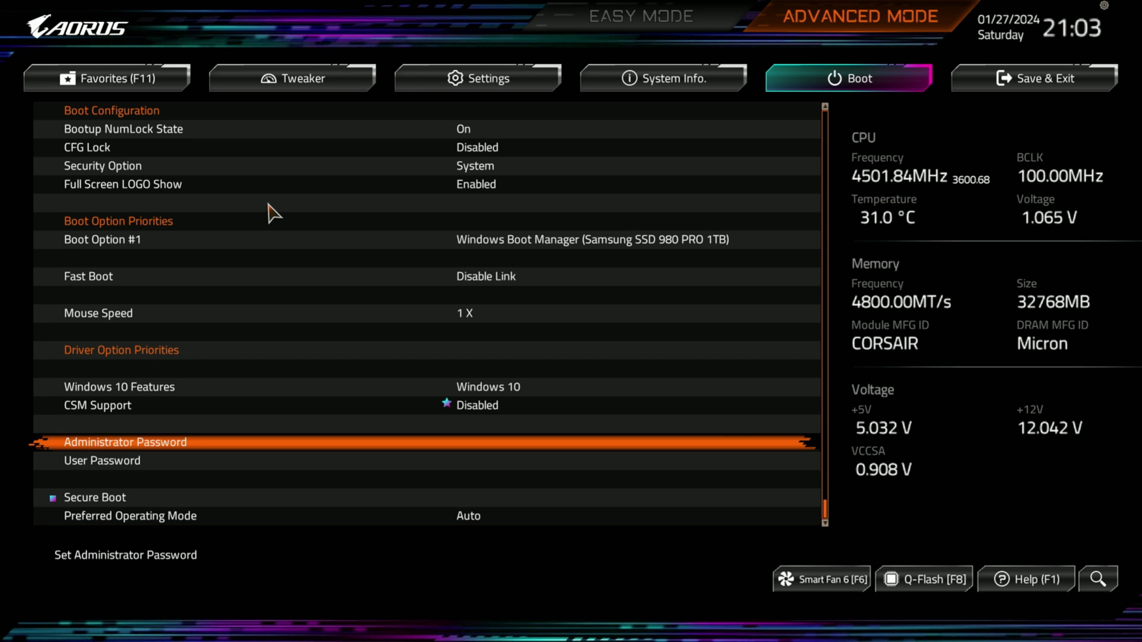
key(Up)
key(Up)
key(Up)
key(Up)
key(Up)
key(Up)
key(Up)
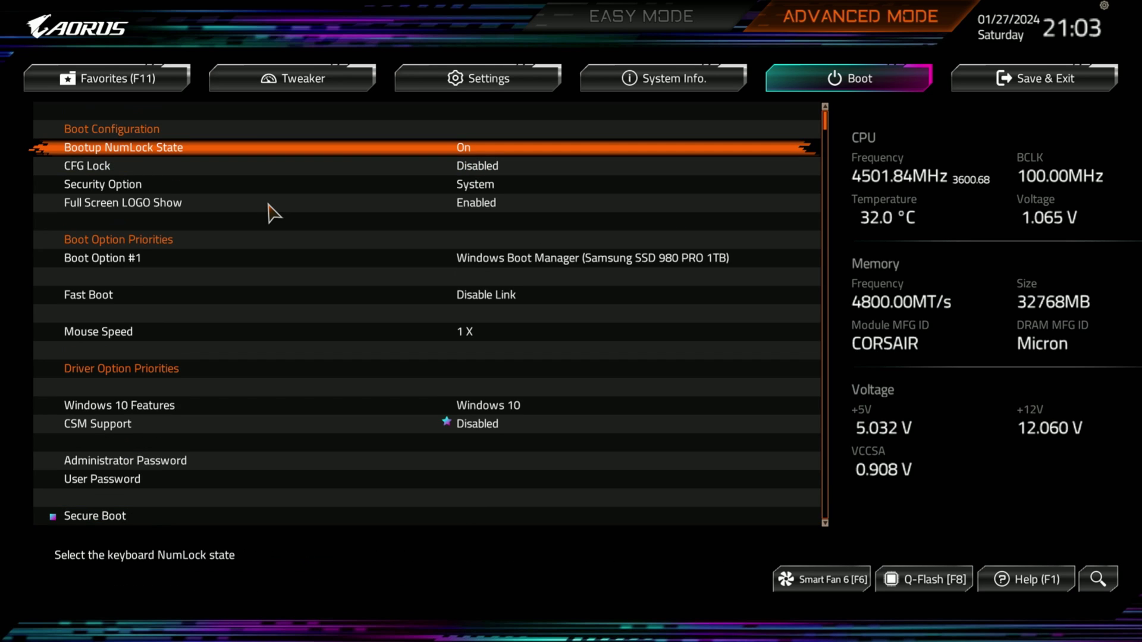
key(Down)
key(Down)
key(Down)
key(Up)
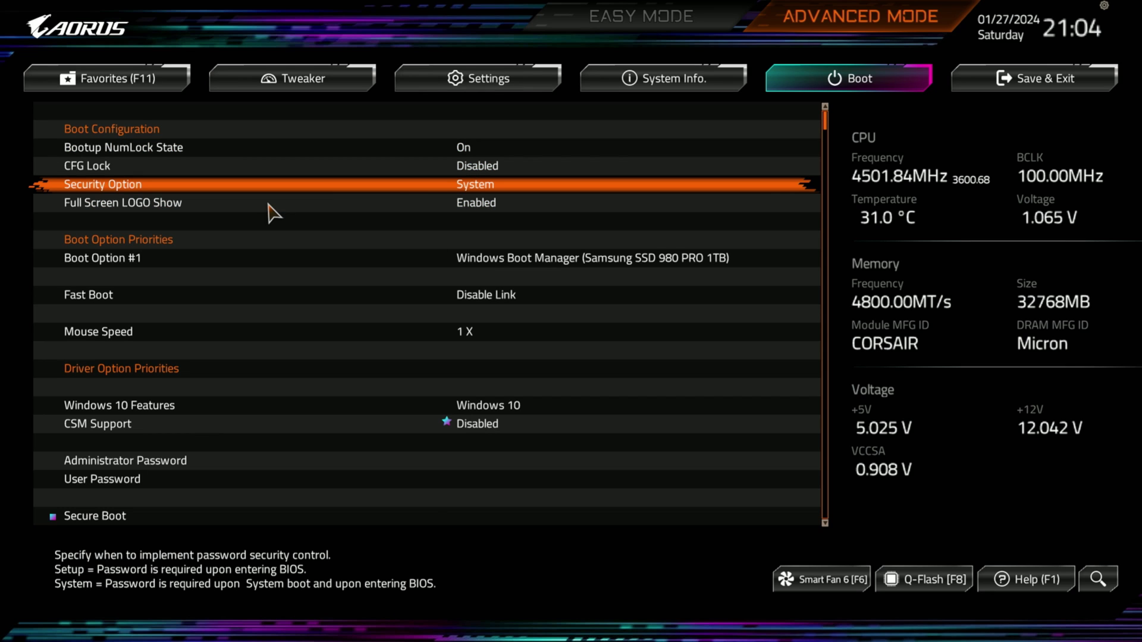
key(Up)
key(Up)
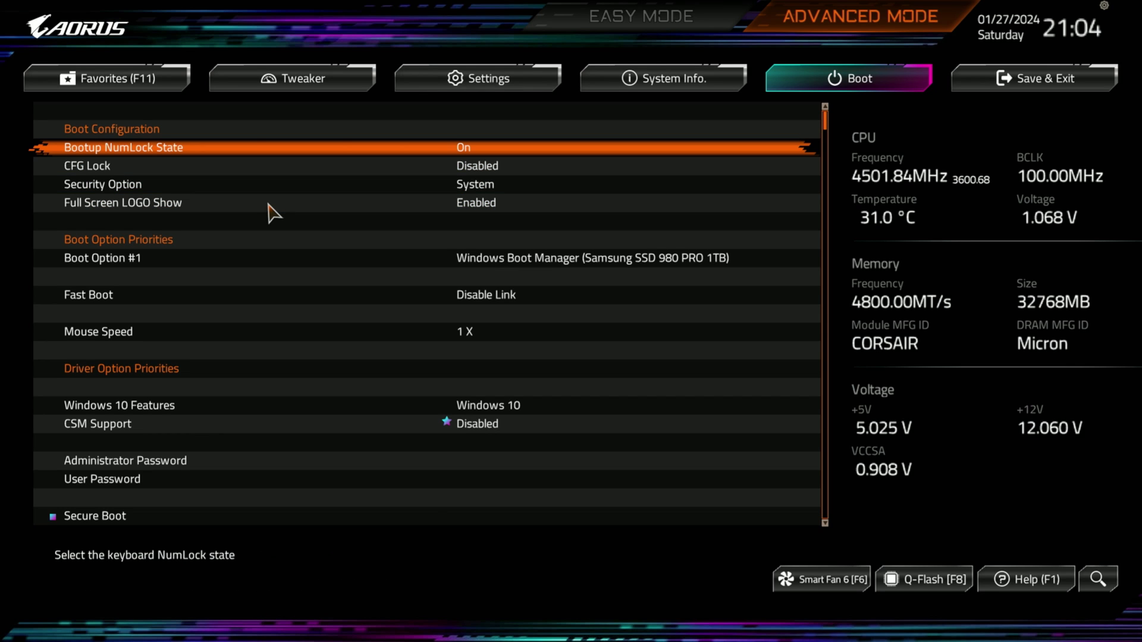
key(Right)
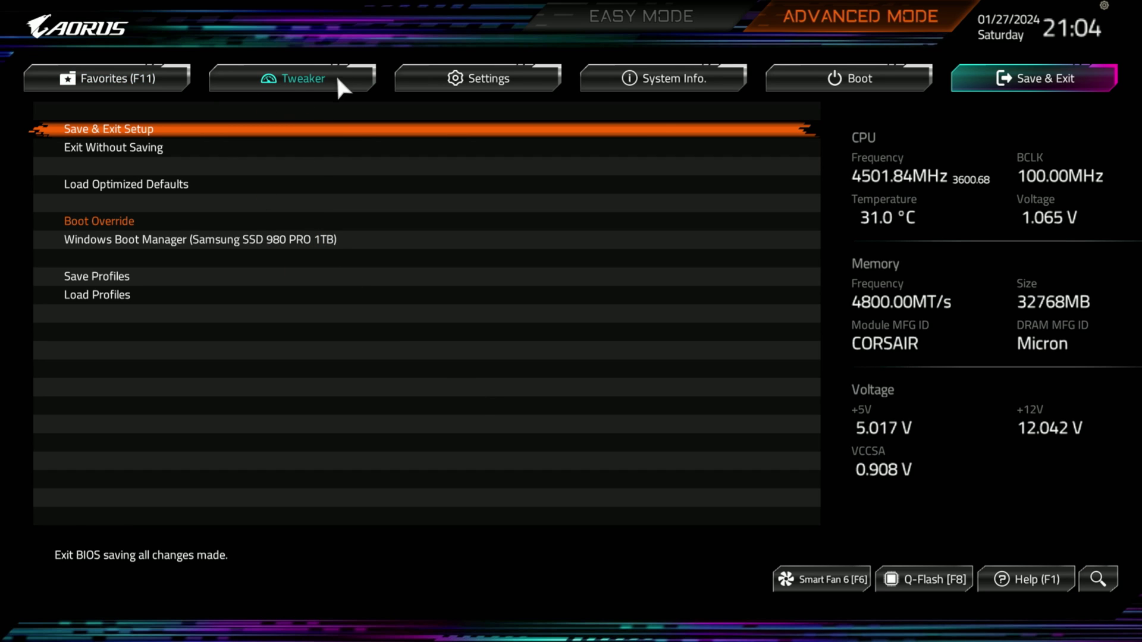
click(584, 19)
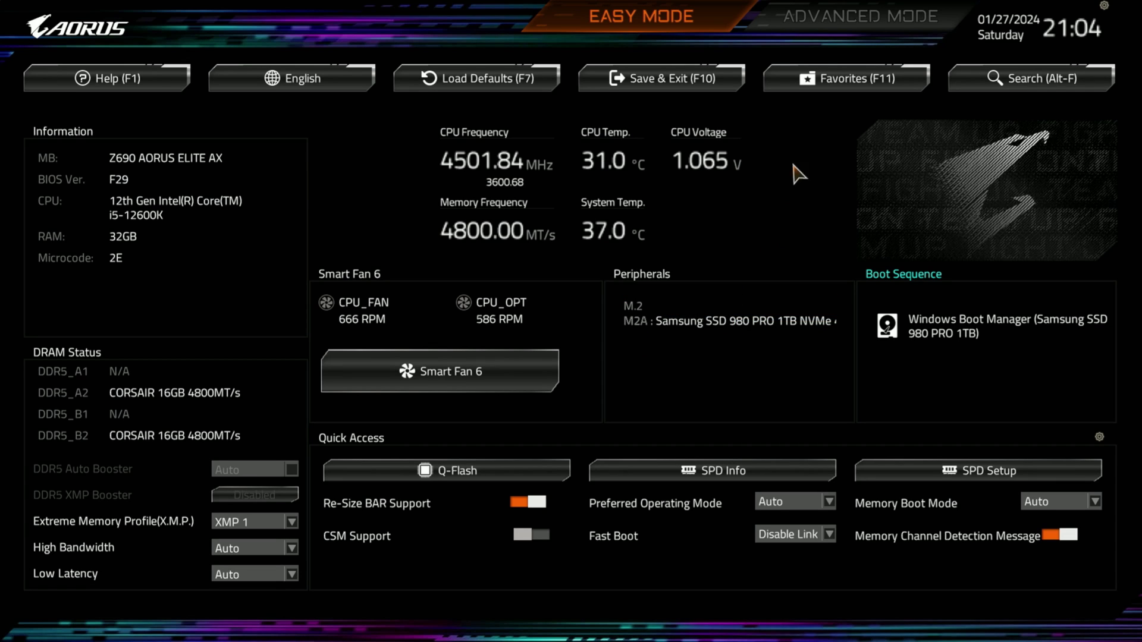
click(866, 26)
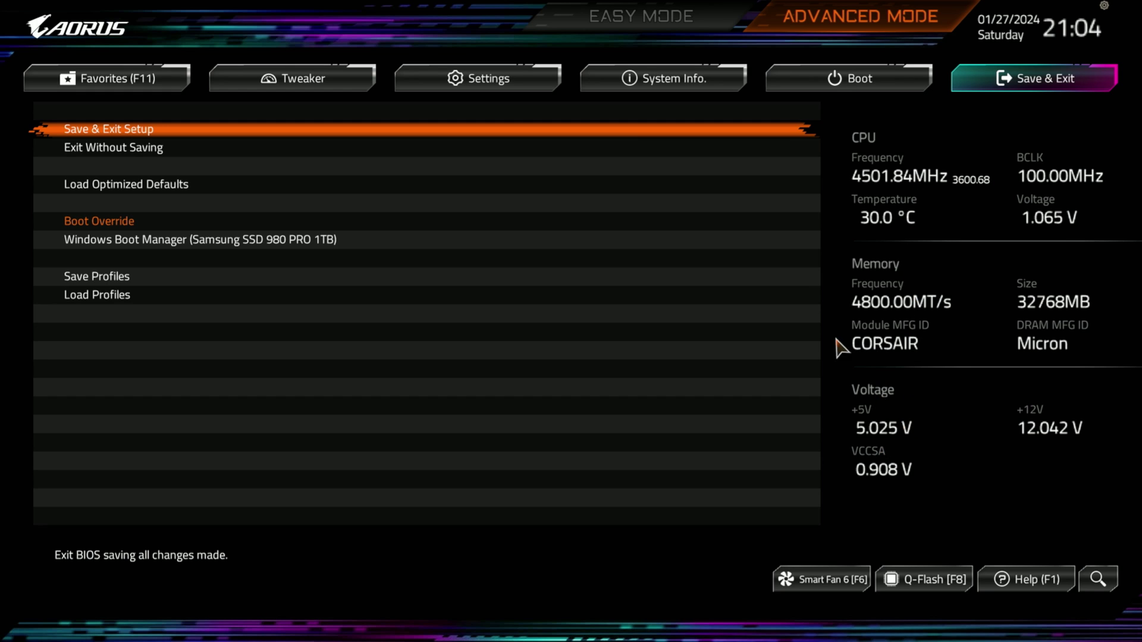
Step: Return to the Easy Mode dashboard, with XMP 1 and Re-Size BAR Support still on
click(613, 23)
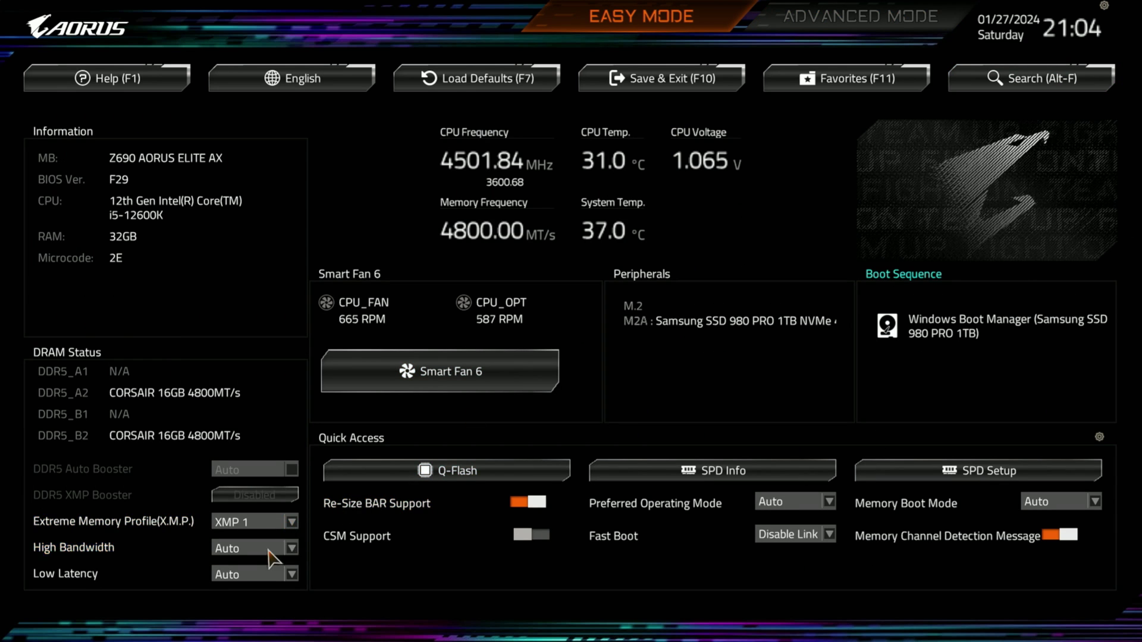